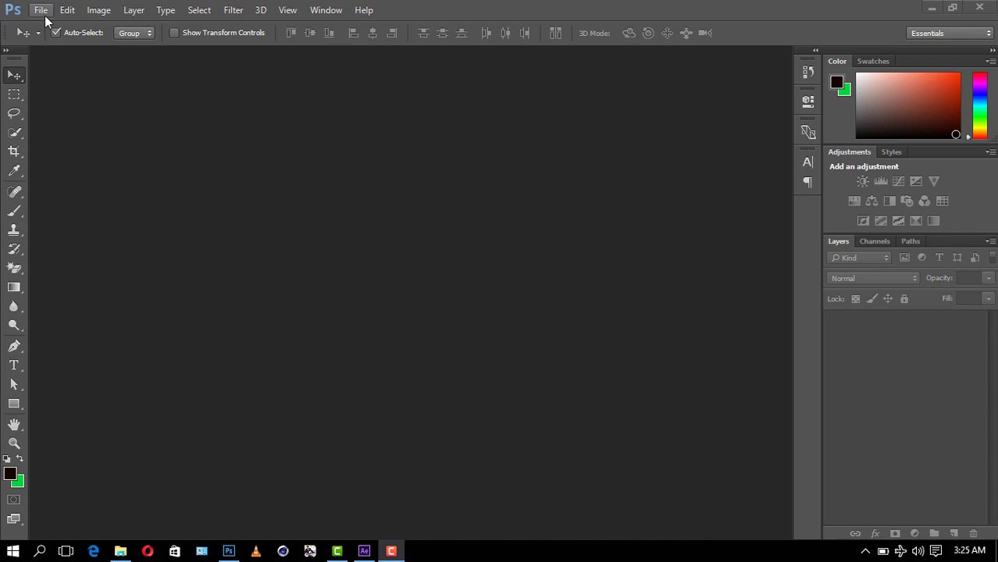
# Create a new Film & Video document using the HDTV 1080p/29.97 (1920×1080) preset
pyautogui.click(40, 11)
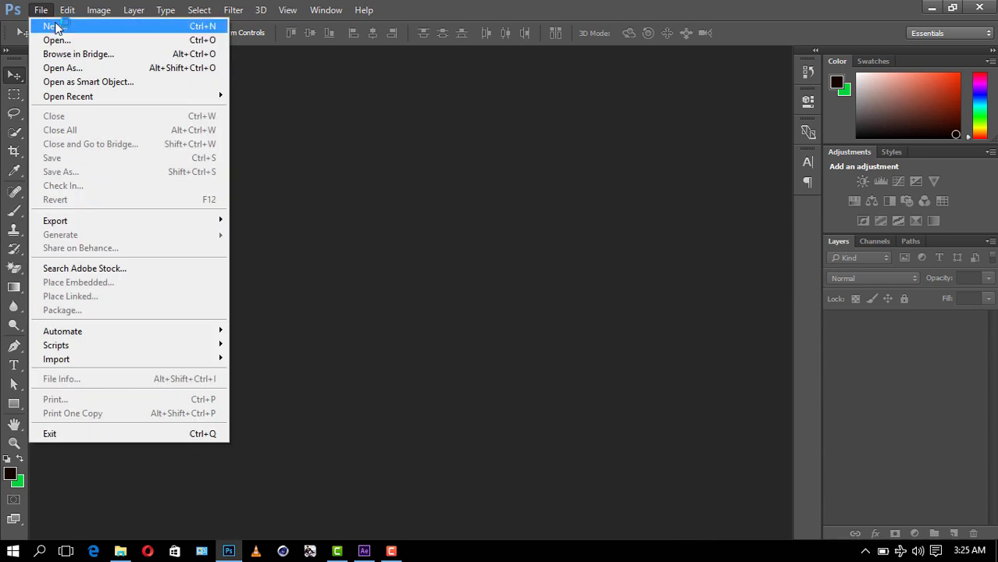
pyautogui.click(48, 22)
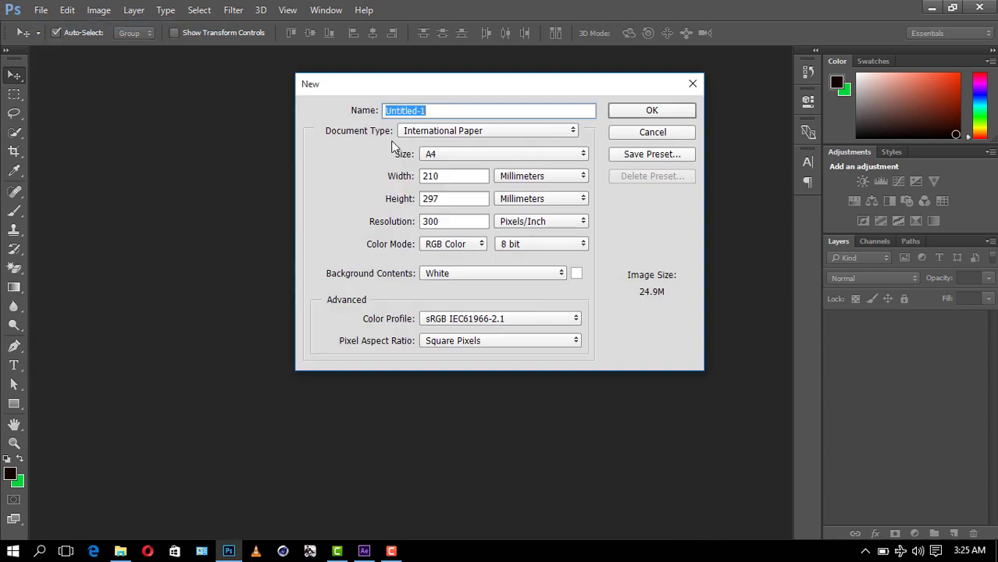
pyautogui.click(429, 136)
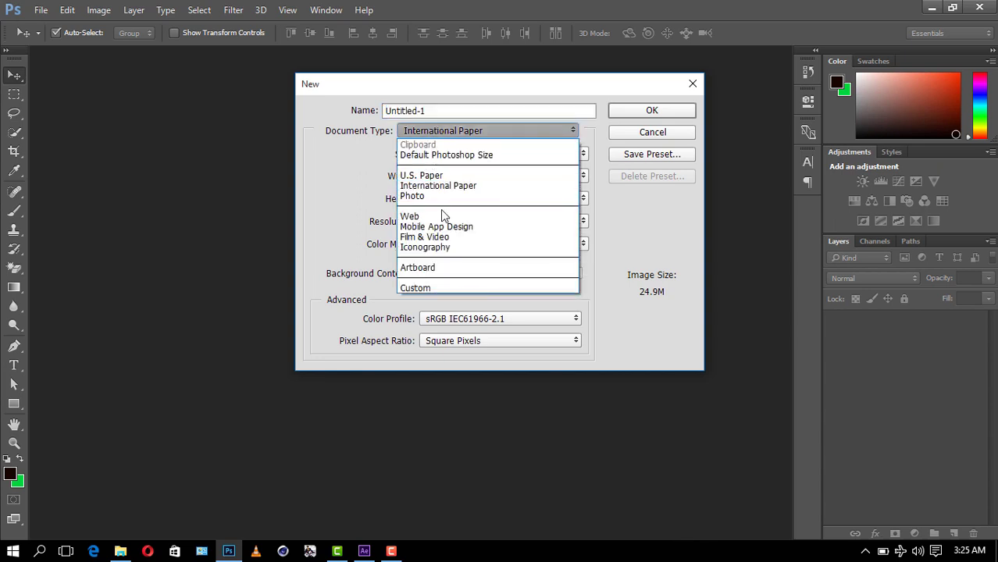
pyautogui.click(439, 237)
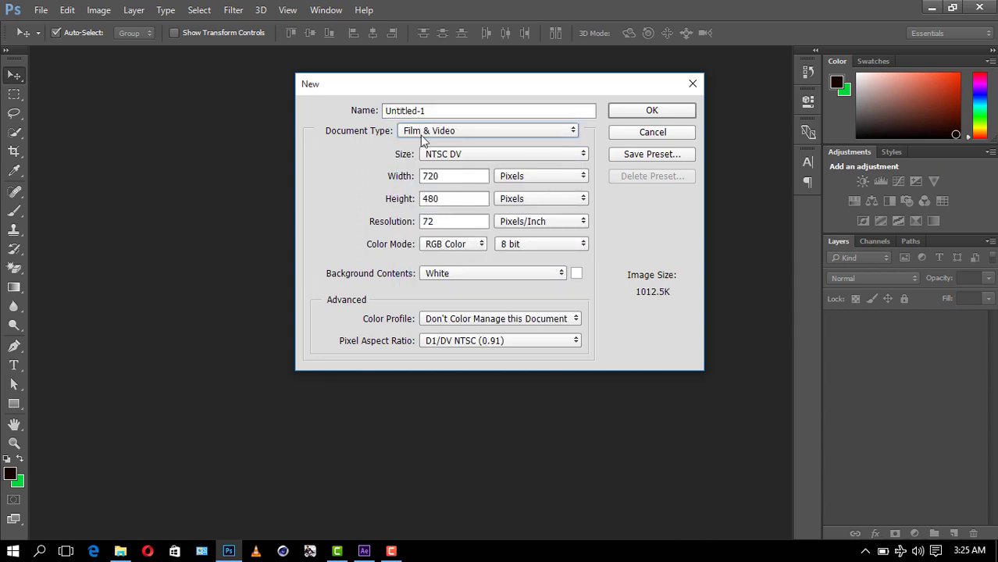
pyautogui.click(467, 154)
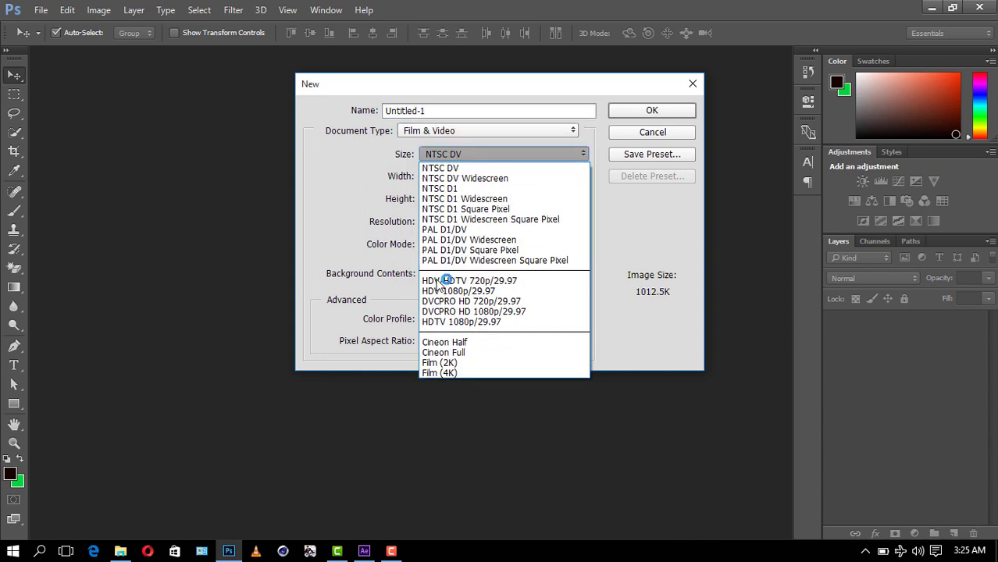
pyautogui.click(456, 321)
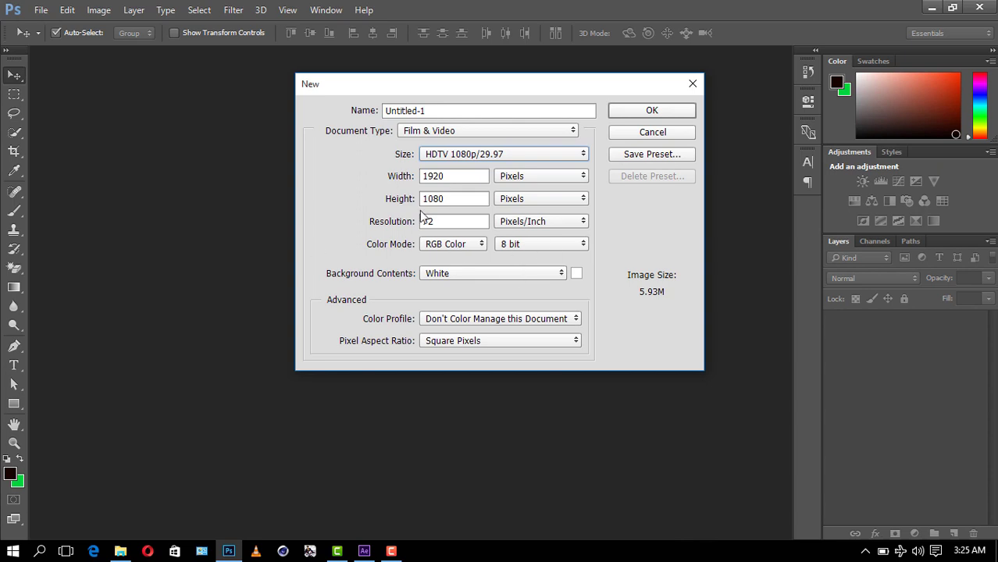
pyautogui.click(639, 111)
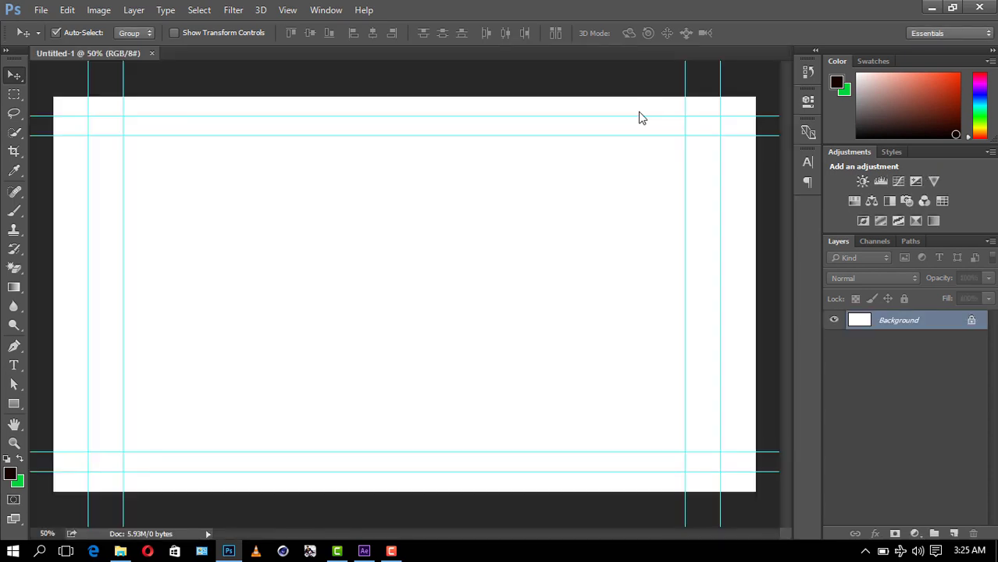
# Convert the locked Background layer into Layer 0 and rename it BG
pyautogui.doubleClick(973, 326)
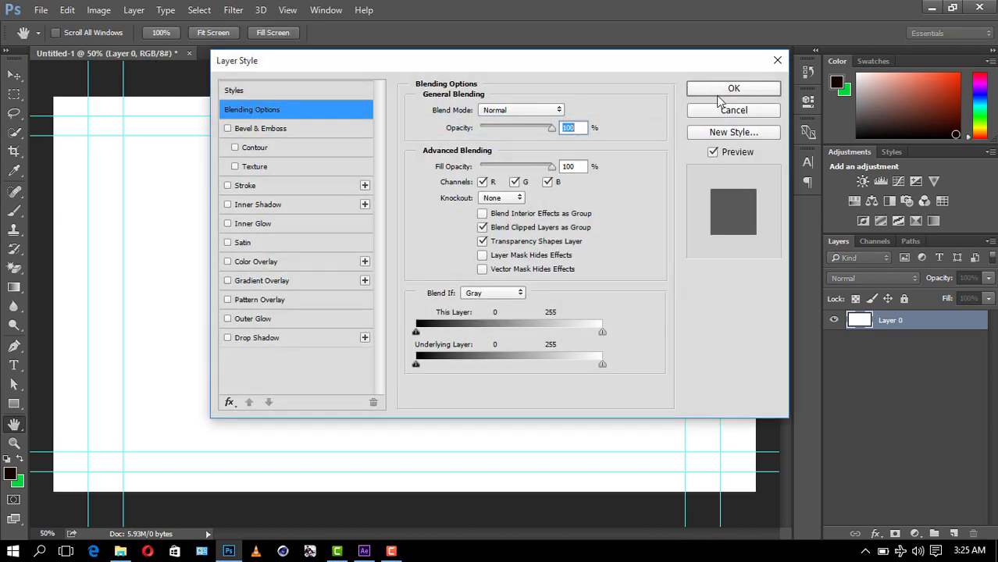
pyautogui.click(719, 92)
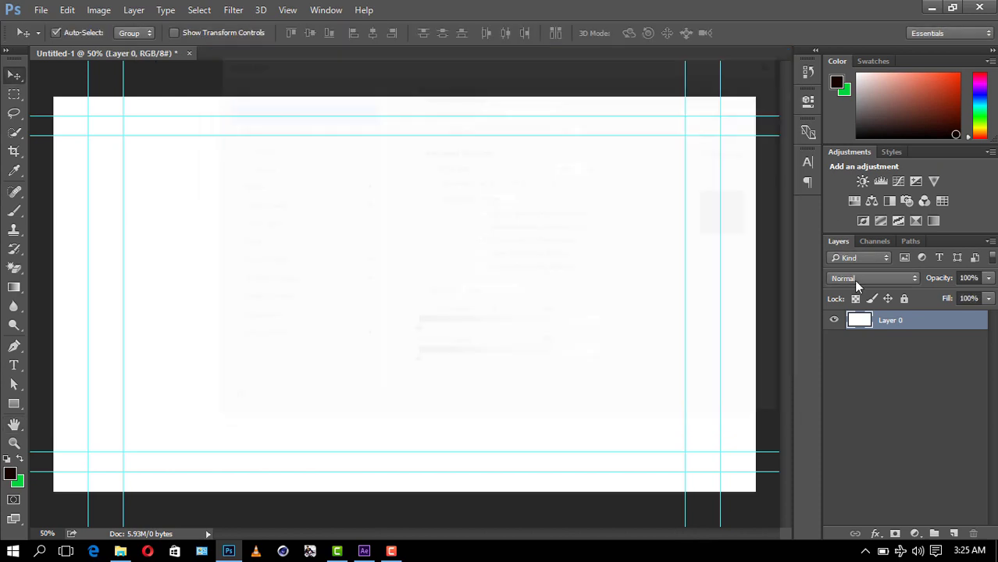
pyautogui.doubleClick(890, 320)
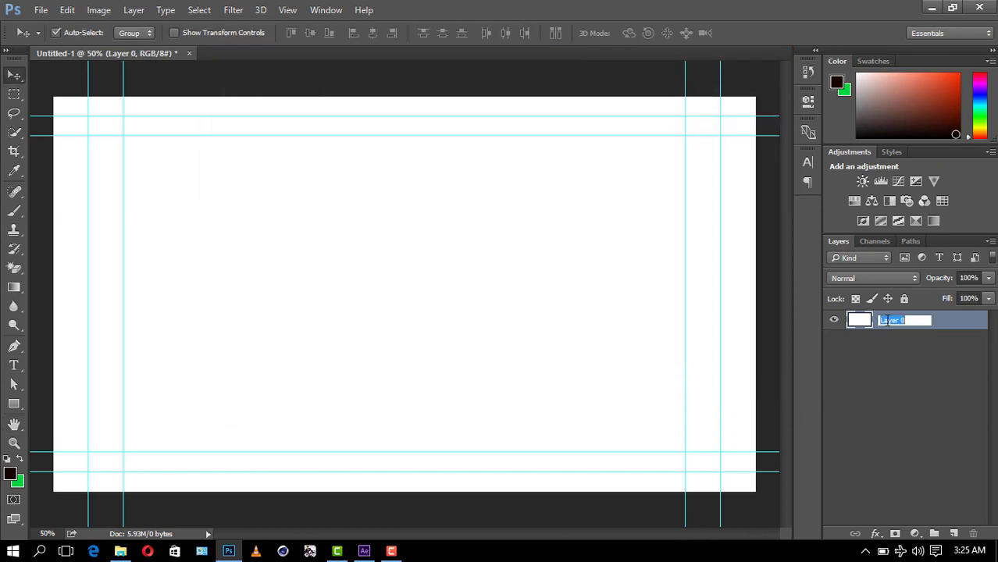
pyautogui.write('BG')
pyautogui.press('Return')
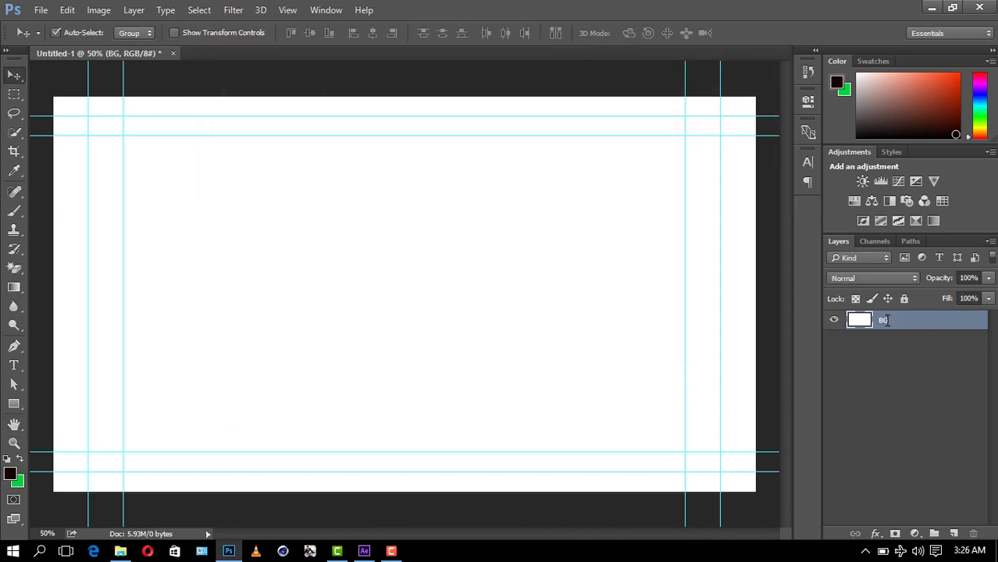
# Start a Place Linked and browse the JOHVENTURE folder for the clock face image
pyautogui.click(43, 10)
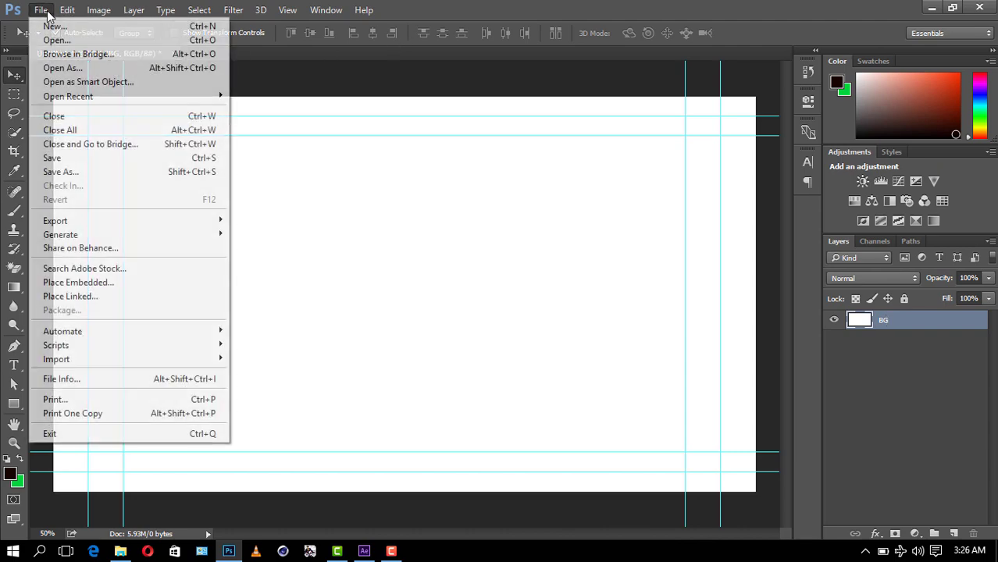
pyautogui.click(130, 301)
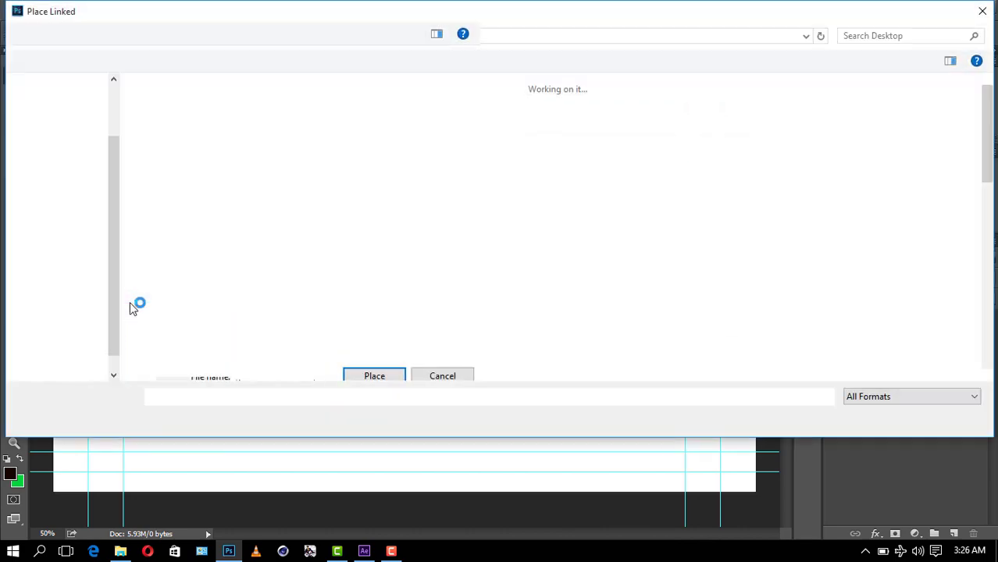
pyautogui.click(70, 150)
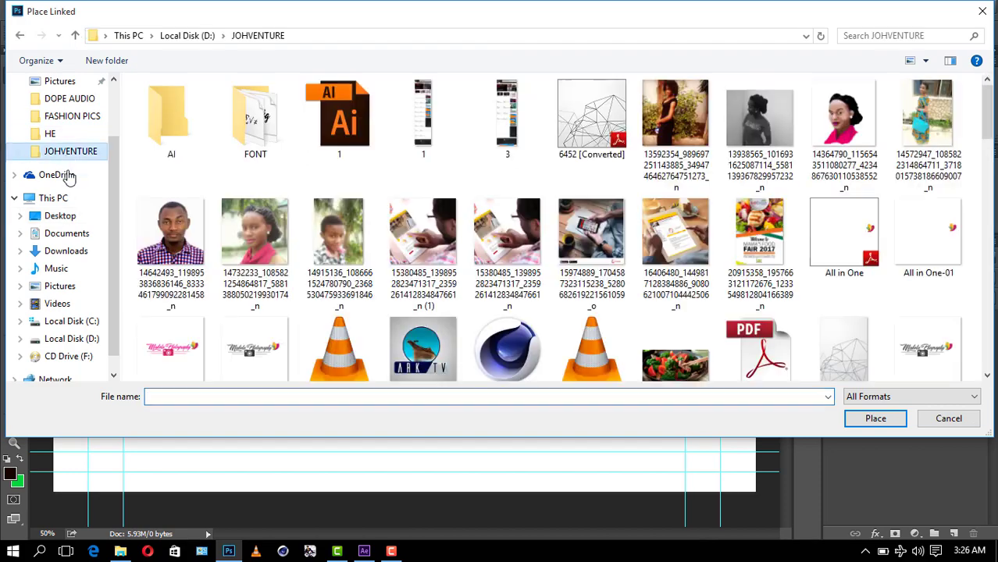
pyautogui.scroll(-10, 546, 270)
pyautogui.scroll(-3, 546, 270)
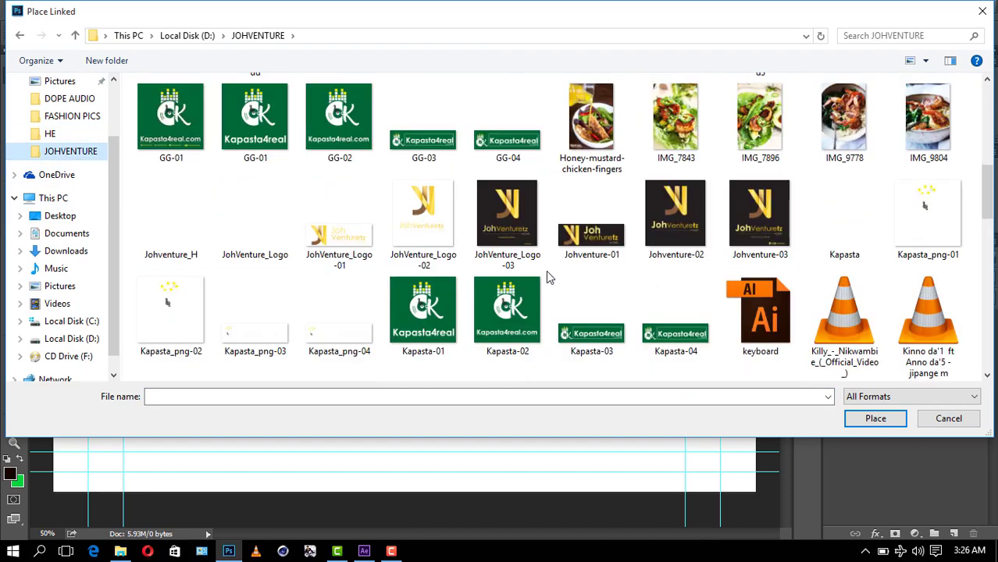
pyautogui.scroll(-2, 548, 276)
pyautogui.scroll(3, 548, 277)
pyautogui.scroll(-10, 548, 276)
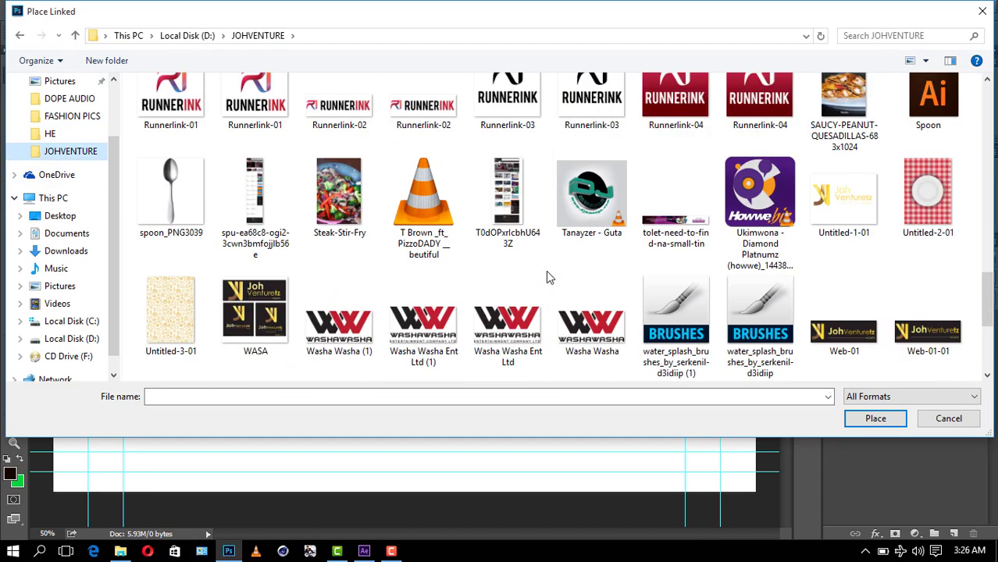
pyautogui.scroll(-3, 549, 277)
pyautogui.scroll(3, 547, 278)
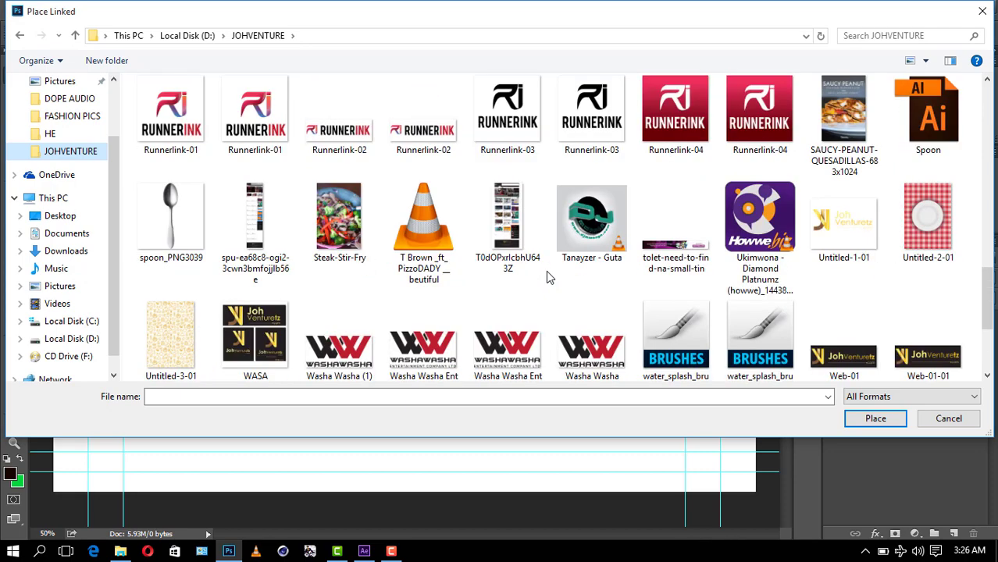
pyautogui.scroll(5, 548, 277)
pyautogui.scroll(5, 548, 277)
# Place ciferblat_014 on the canvas enlarged to about 485%
pyautogui.doubleClick(508, 205)
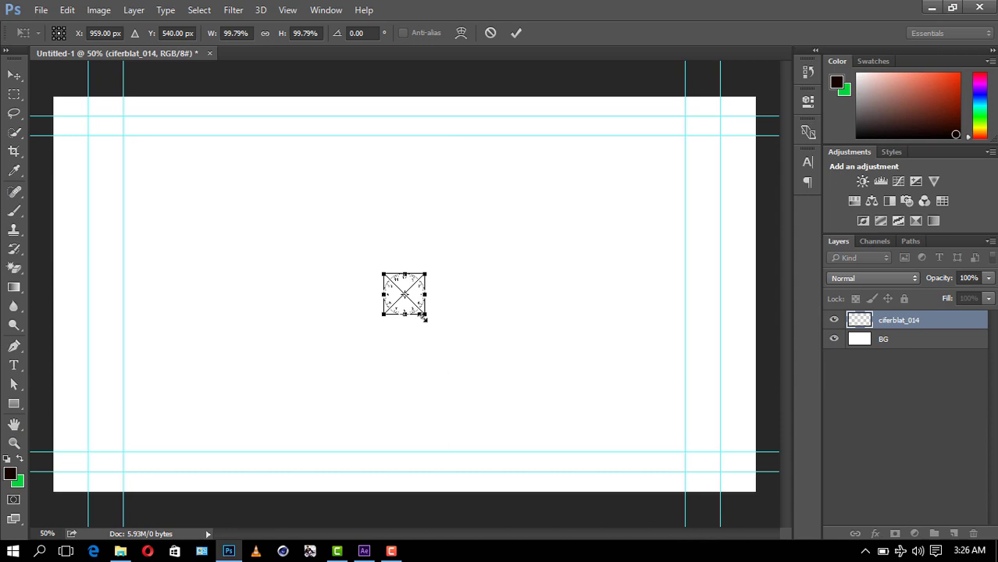
pyautogui.moveTo(424, 317)
pyautogui.mouseDown()
pyautogui.moveTo(517, 378)
pyautogui.moveTo(506, 395)
pyautogui.mouseUp()
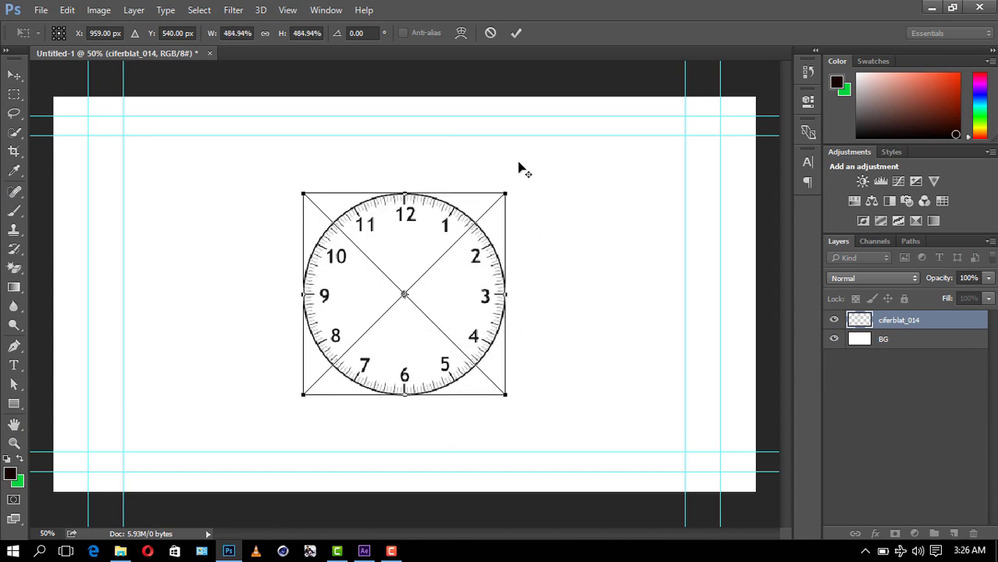
pyautogui.click(514, 33)
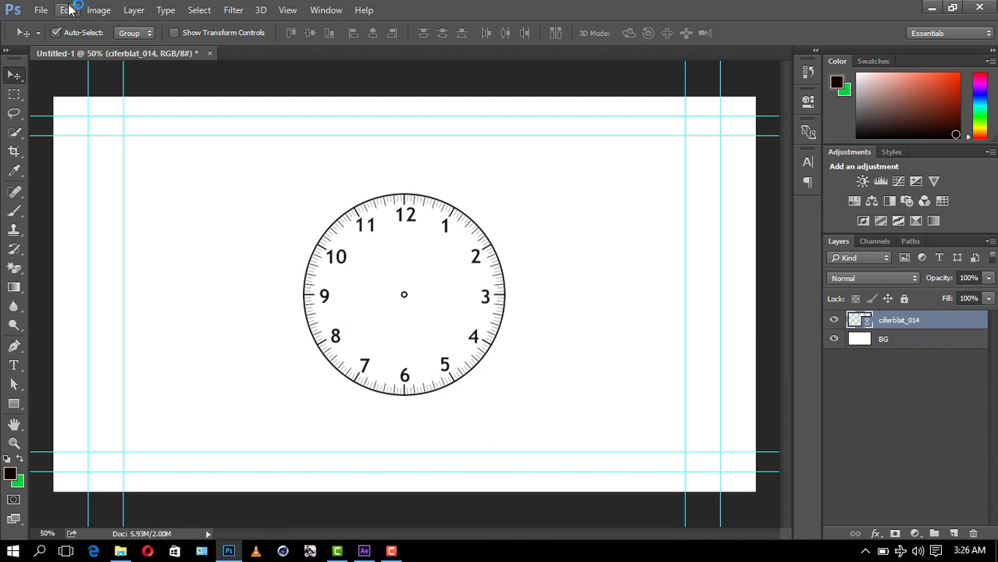
pyautogui.click(40, 10)
# Place Clock-Hands-PNG-File scaled to 39.8% and positioned right of the clock face
pyautogui.click(69, 295)
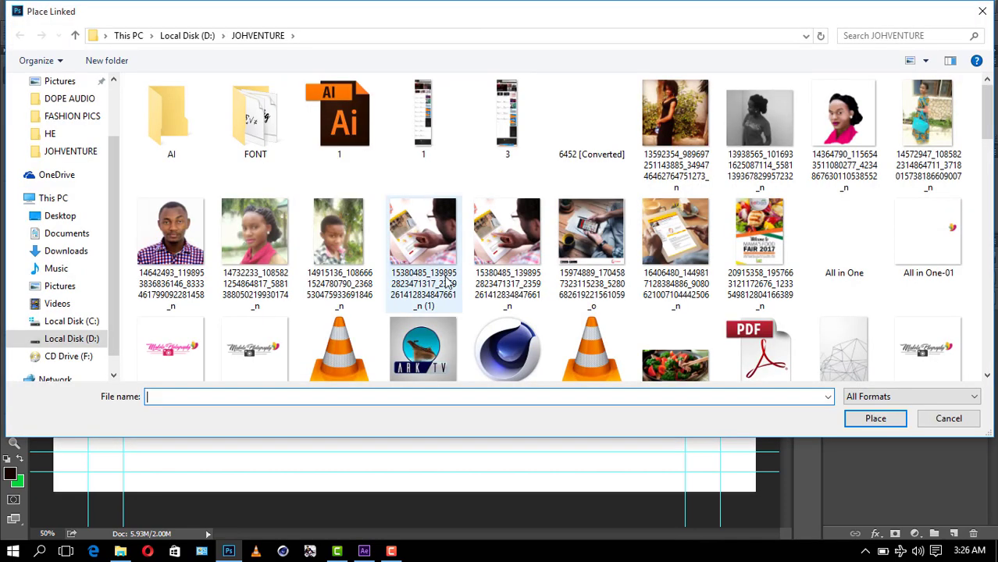
pyautogui.scroll(-3, 529, 281)
pyautogui.scroll(-3, 529, 281)
pyautogui.scroll(-3, 529, 282)
pyautogui.scroll(-3, 529, 281)
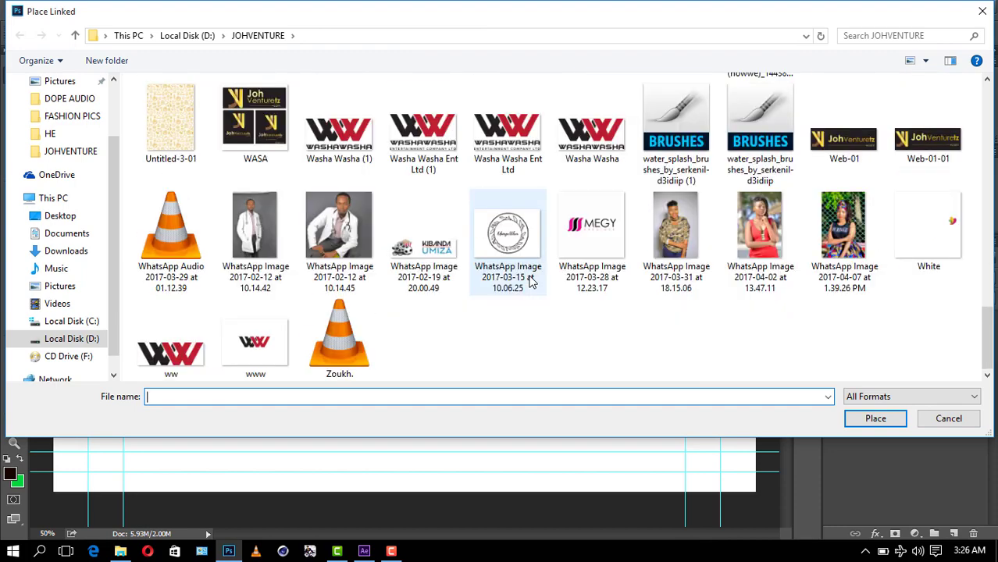
pyautogui.scroll(10, 528, 281)
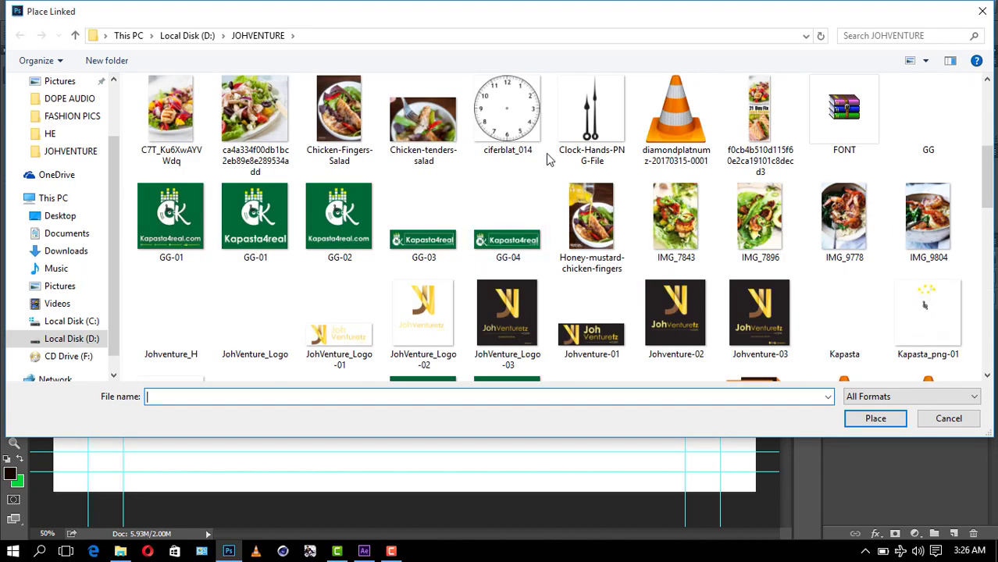
pyautogui.doubleClick(591, 117)
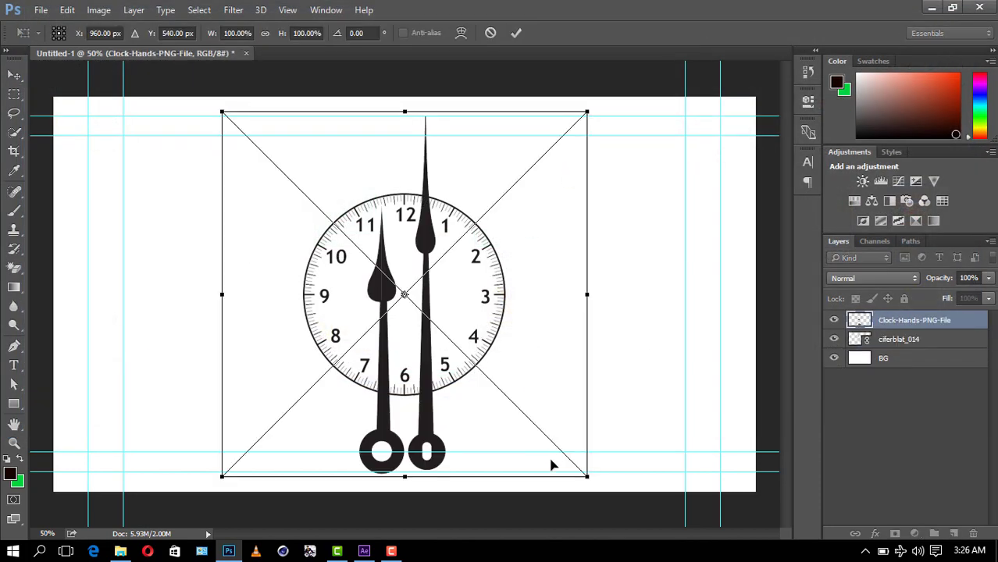
pyautogui.moveTo(587, 475); pyautogui.dragTo(476, 365)
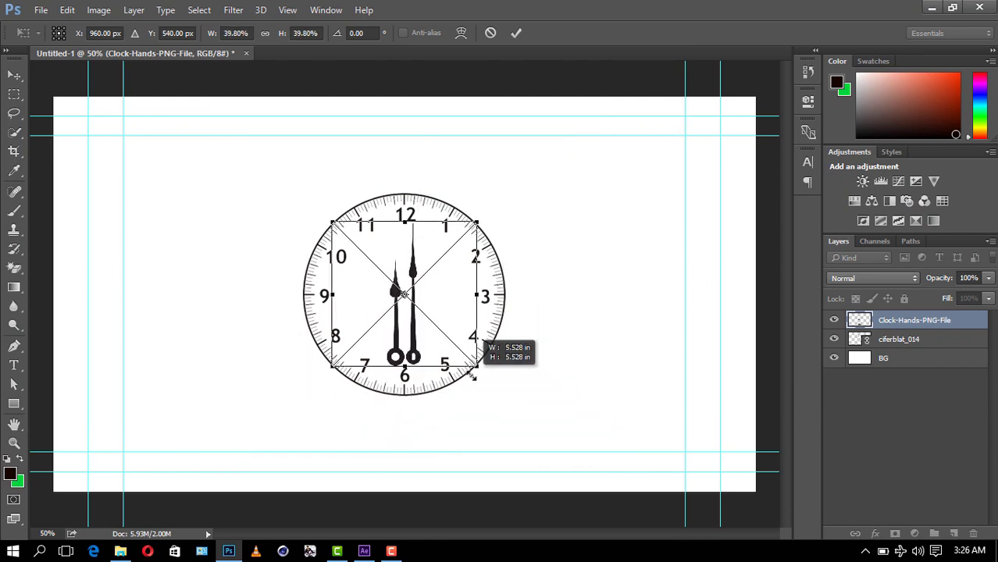
pyautogui.moveTo(415, 358); pyautogui.dragTo(588, 328)
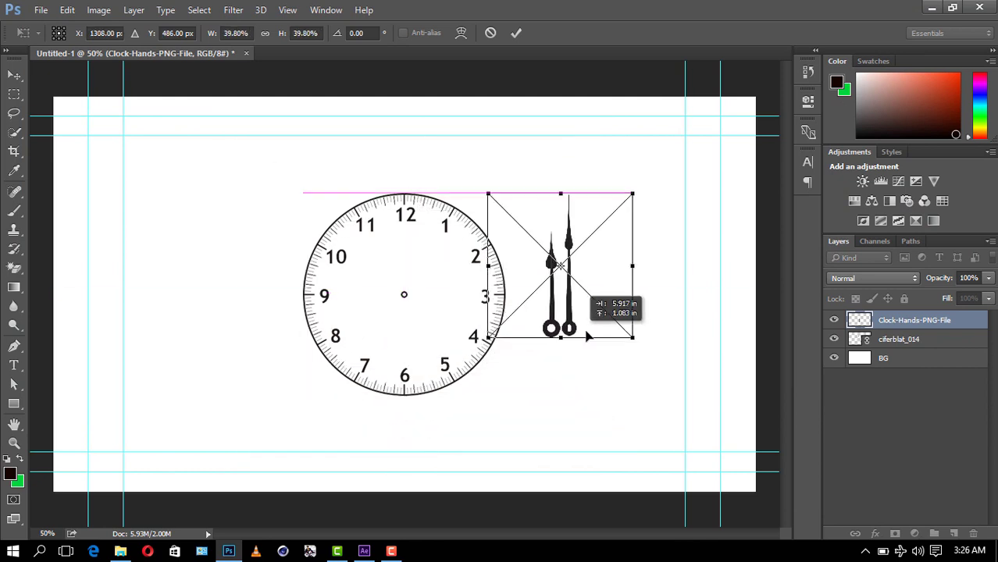
pyautogui.click(516, 32)
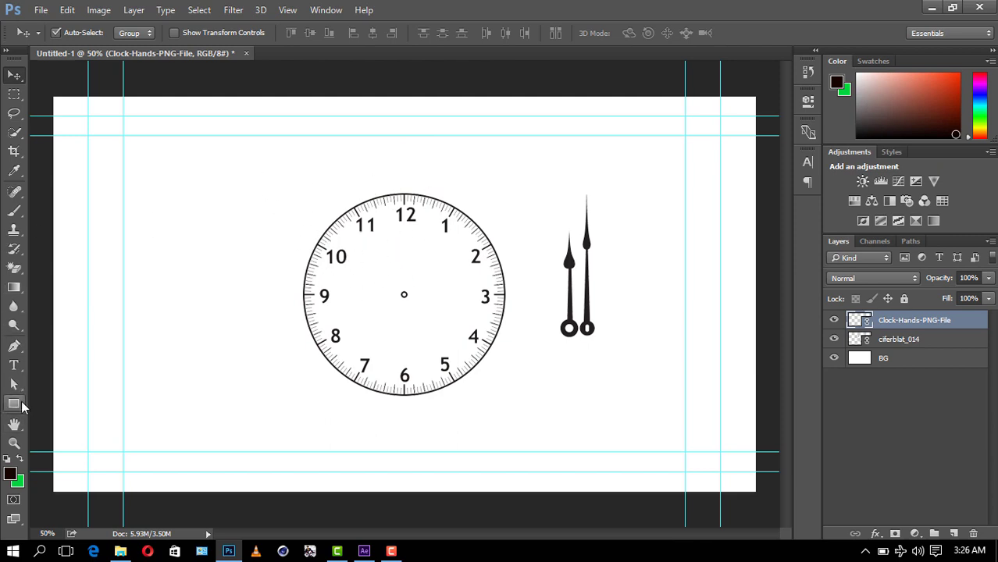
# Draw a dark ellipse around the clock face with the Ellipse tool
pyautogui.click(15, 403)
pyautogui.rightClick(15, 403)
pyautogui.click(75, 423)
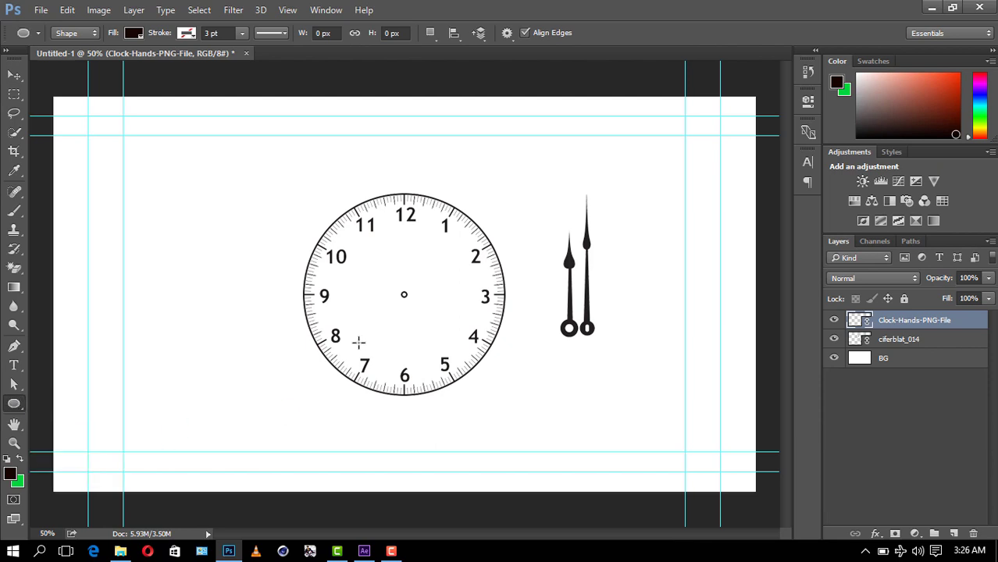
pyautogui.moveTo(296, 176); pyautogui.dragTo(535, 406)
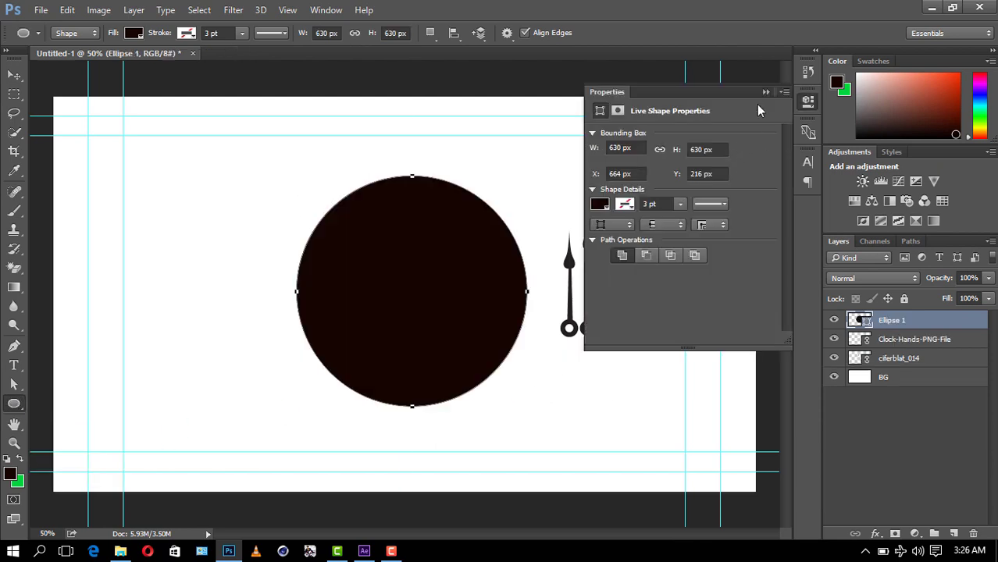
# Nudge Ellipse 1 slightly and move it below ciferblat_014 in the Layers panel
pyautogui.click(765, 93)
pyautogui.click(14, 75)
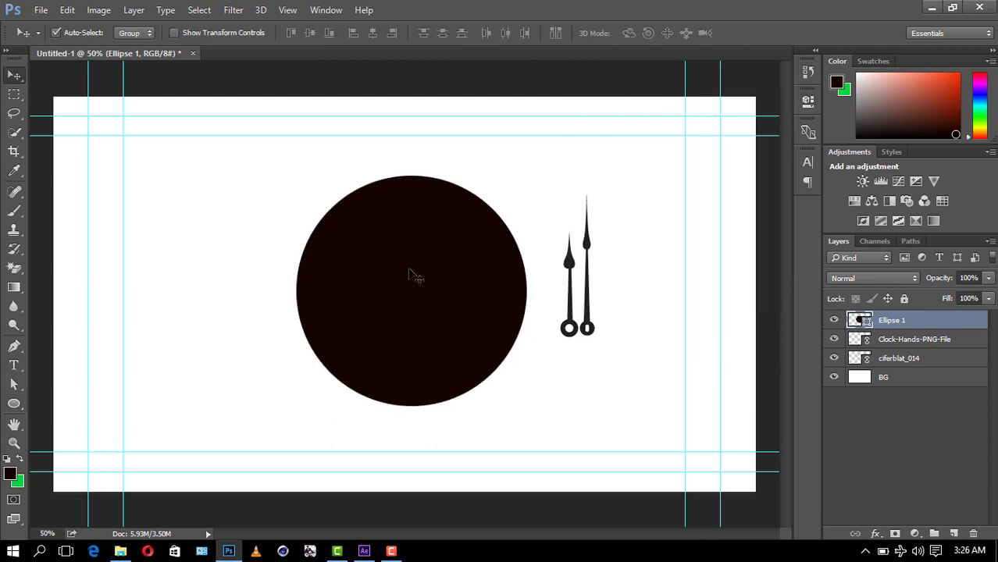
pyautogui.moveTo(410, 265); pyautogui.dragTo(403, 268)
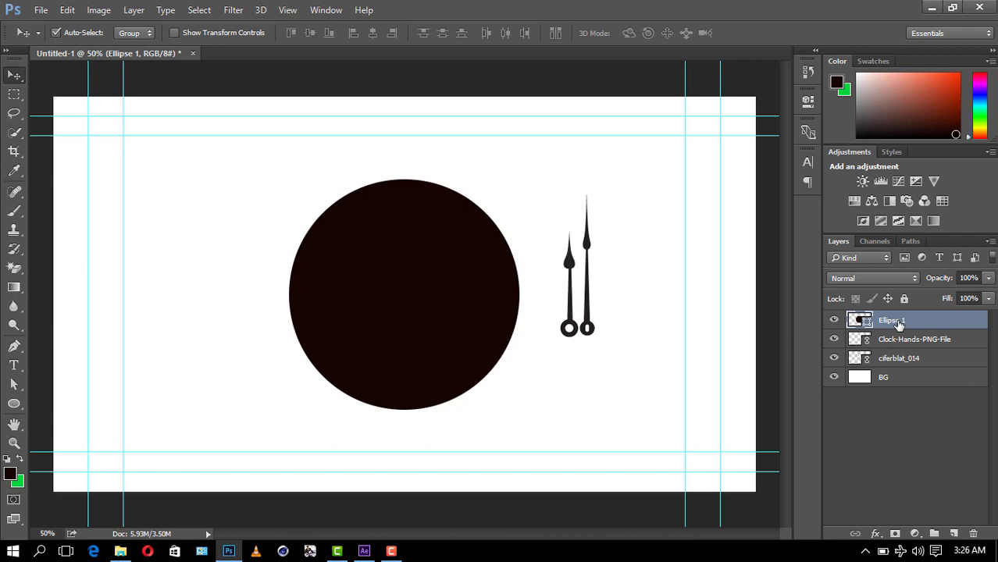
pyautogui.moveTo(899, 325); pyautogui.dragTo(917, 347)
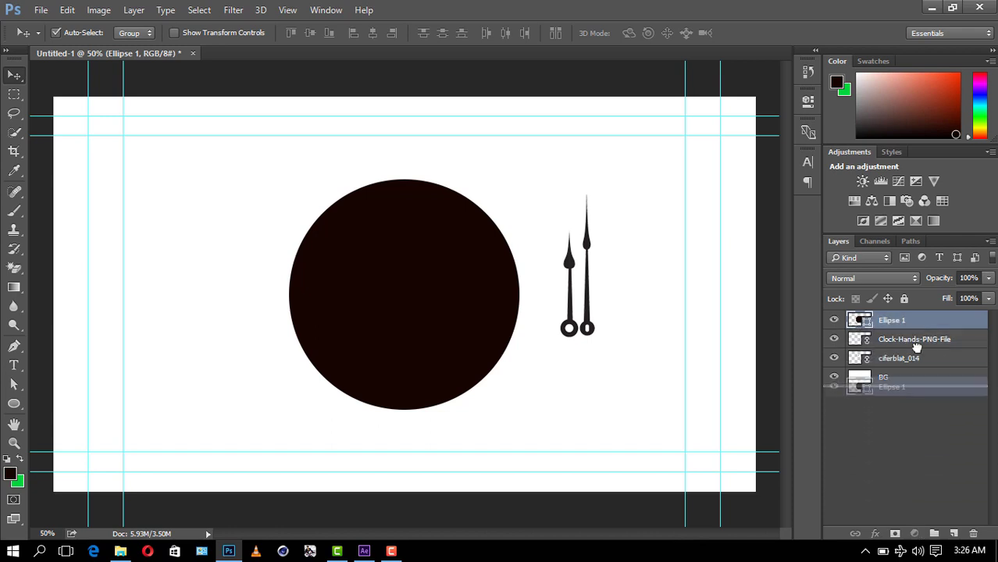
pyautogui.moveTo(917, 347); pyautogui.dragTo(896, 364)
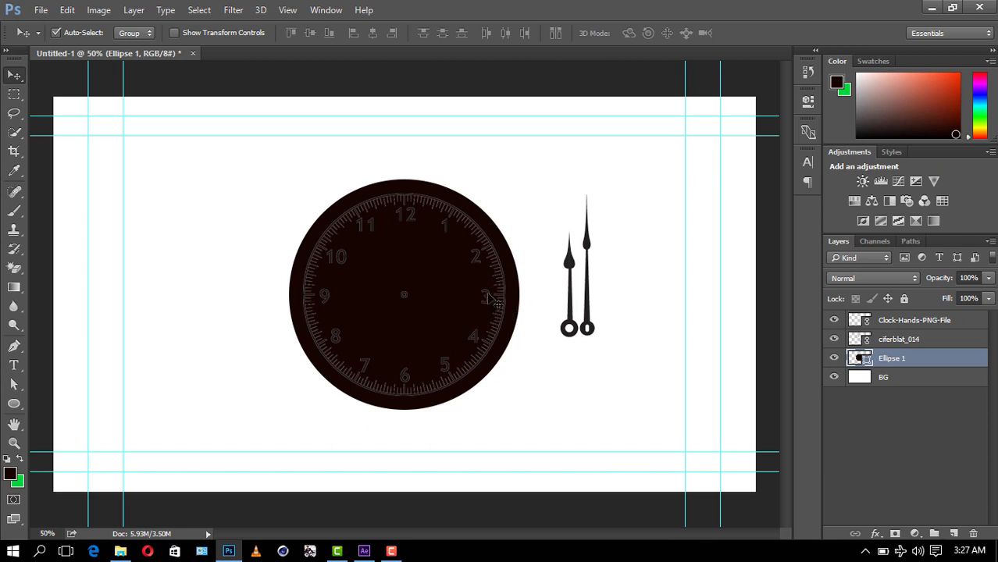
# Select Ellipse 1 and preview a Gradient Overlay on it, then cancel it
pyautogui.click(891, 327)
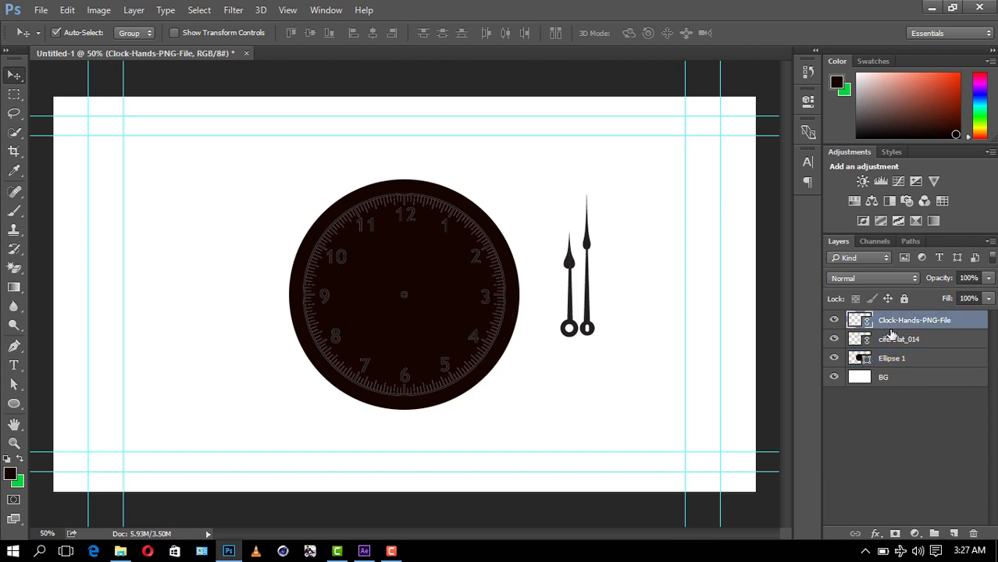
pyautogui.click(891, 344)
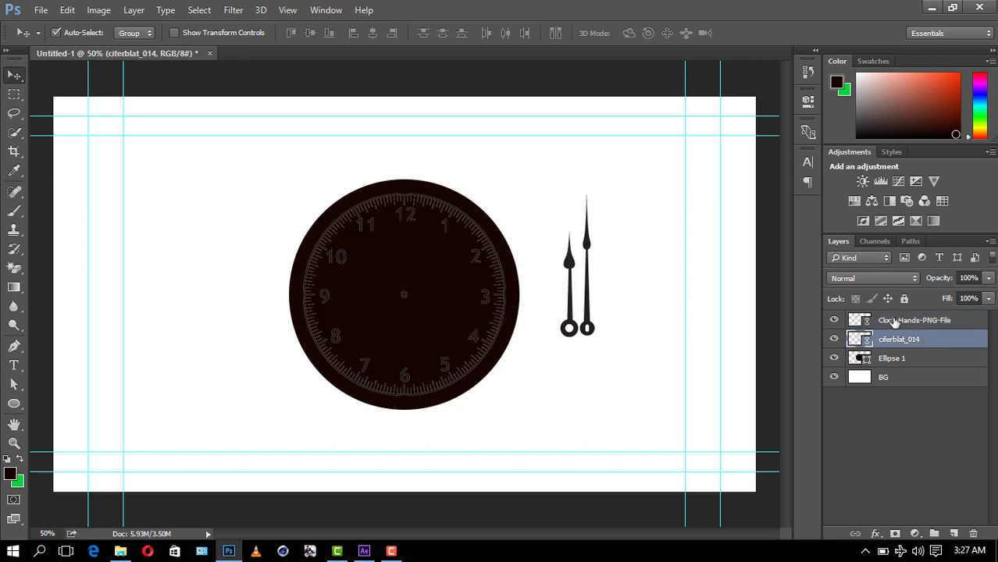
pyautogui.click(895, 322)
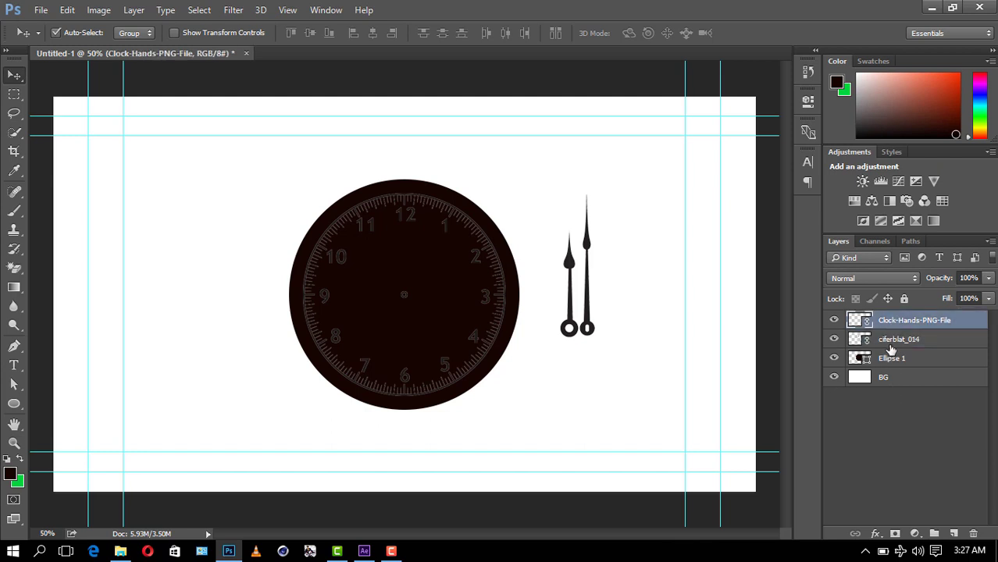
pyautogui.click(892, 359)
pyautogui.click(875, 533)
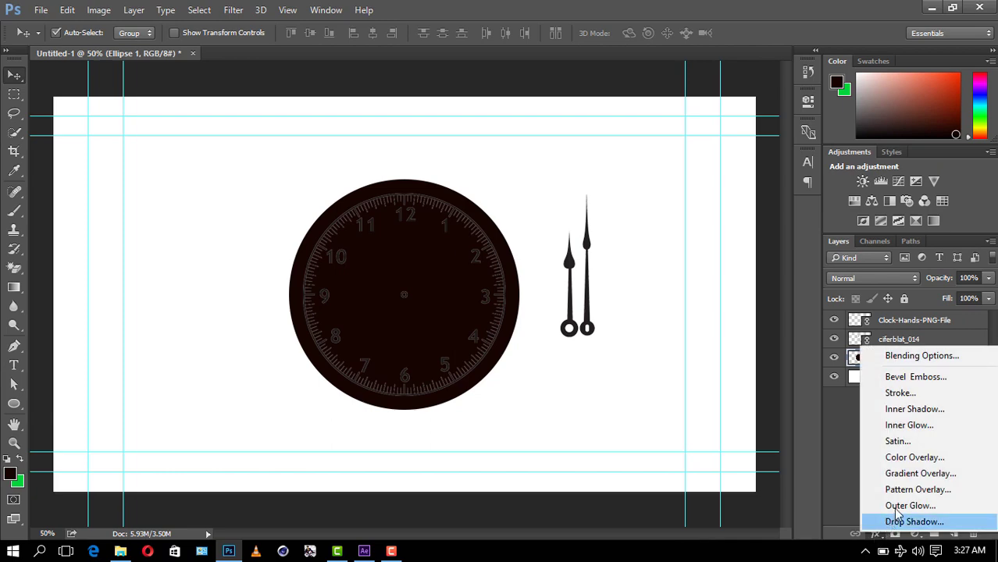
pyautogui.click(907, 475)
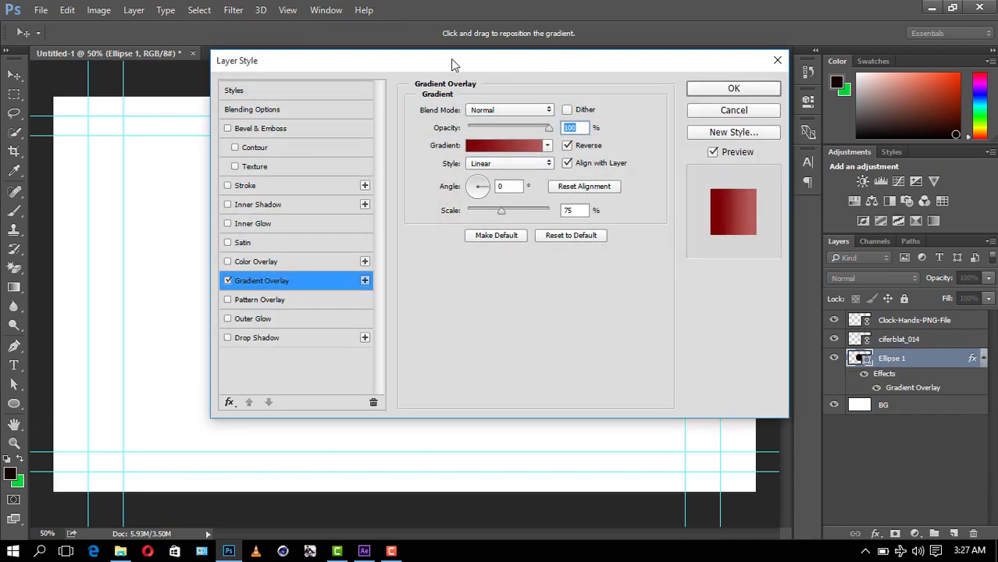
pyautogui.moveTo(450, 64); pyautogui.dragTo(685, 14)
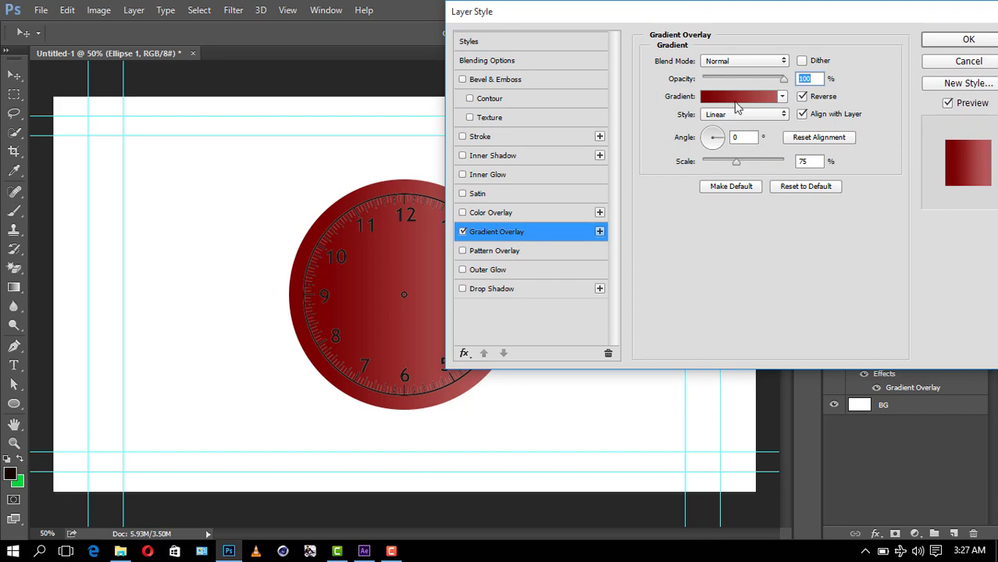
pyautogui.click(935, 66)
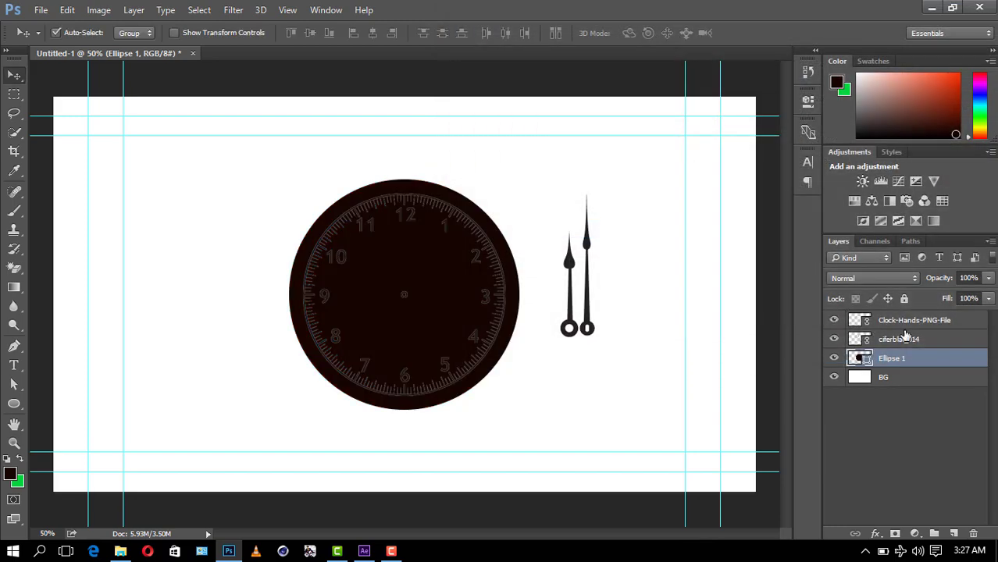
# Hide ciferblat_014, duplicate Ellipse 1, and open the copy's fill Color Picker
pyautogui.click(834, 339)
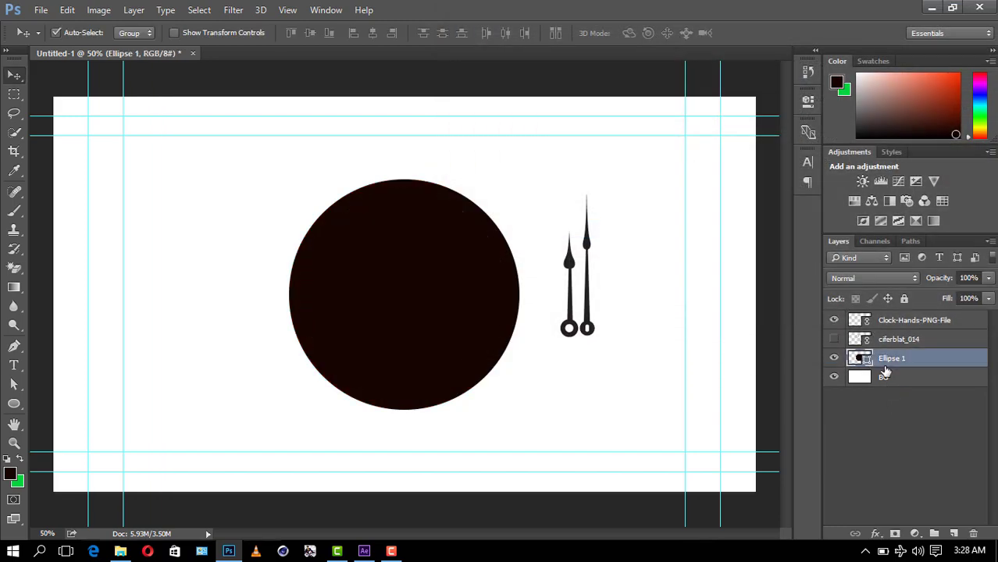
pyautogui.click(174, 32)
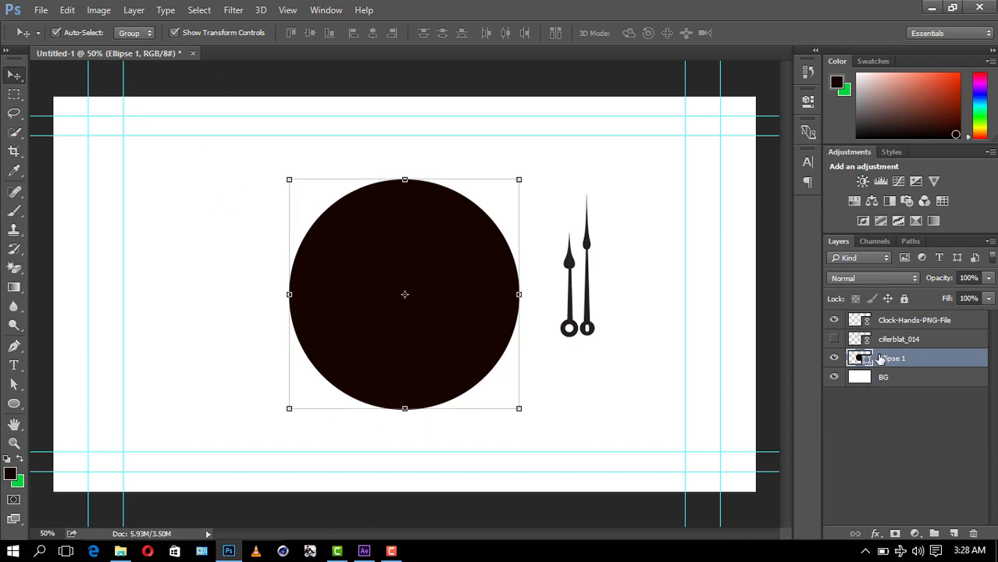
pyautogui.moveTo(881, 359); pyautogui.dragTo(953, 533)
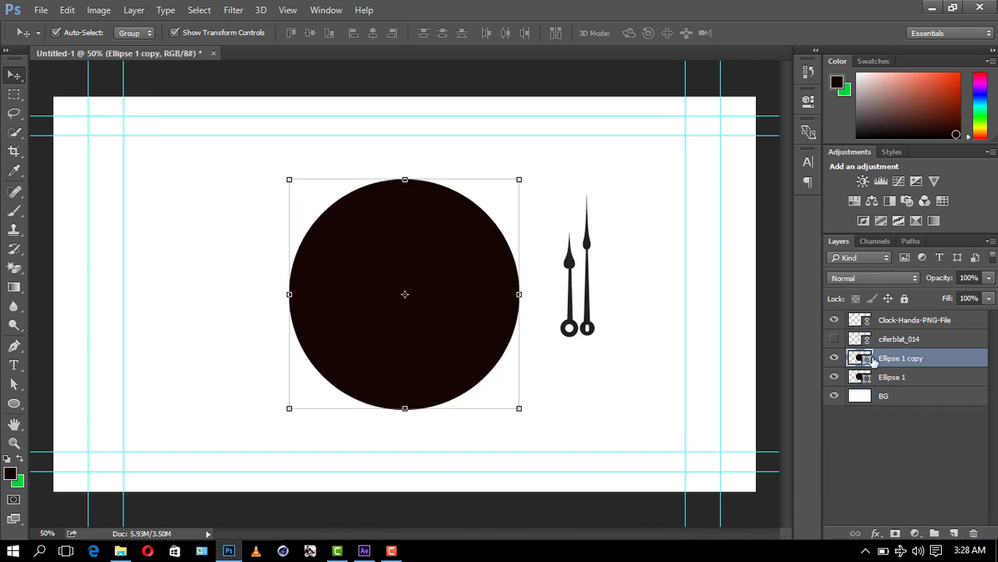
pyautogui.doubleClick(861, 358)
# Fill the Ellipse 1 copy white, scale it to 83.49%, and show ciferblat_014 again
pyautogui.click(445, 164)
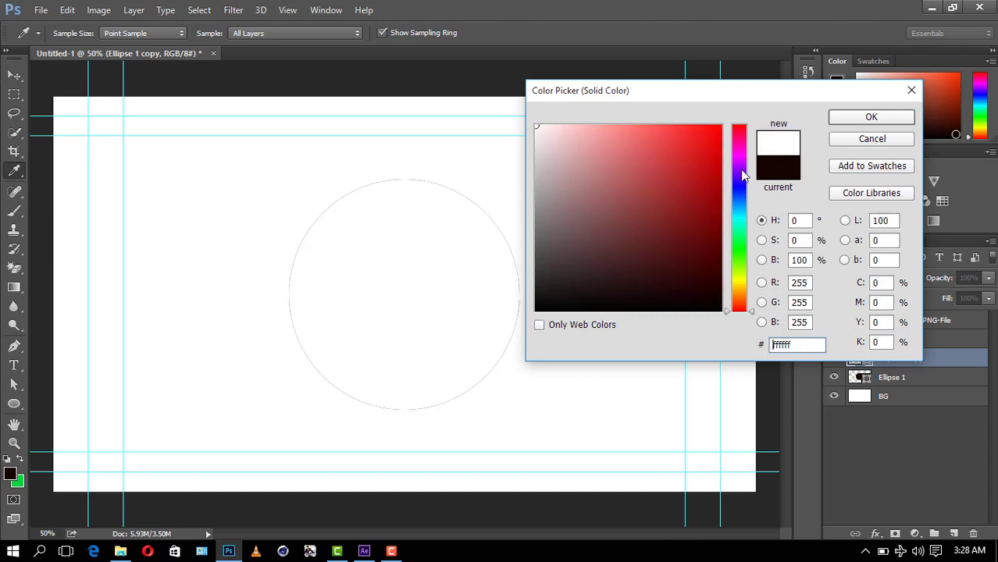
pyautogui.click(870, 118)
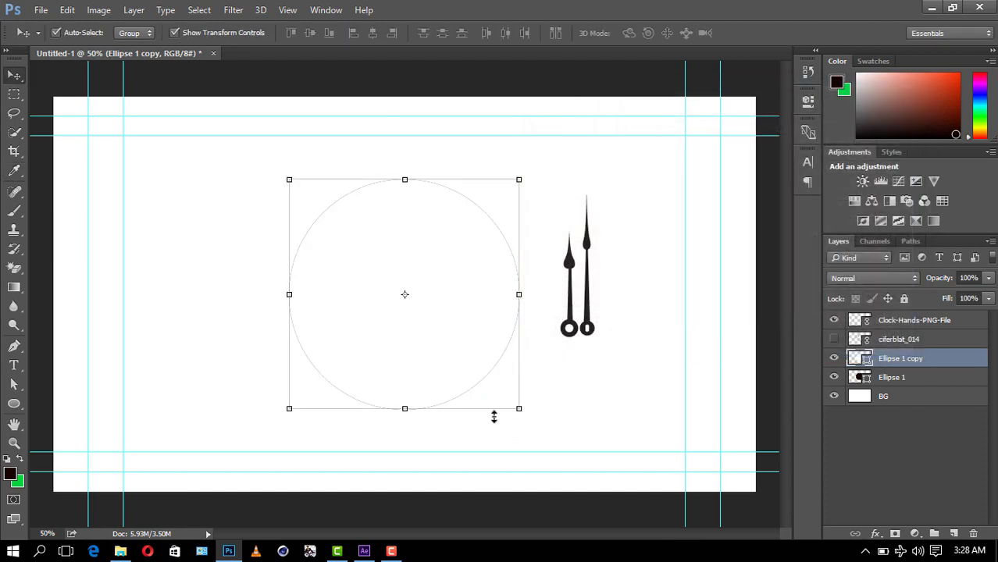
pyautogui.moveTo(519, 408); pyautogui.dragTo(500, 390)
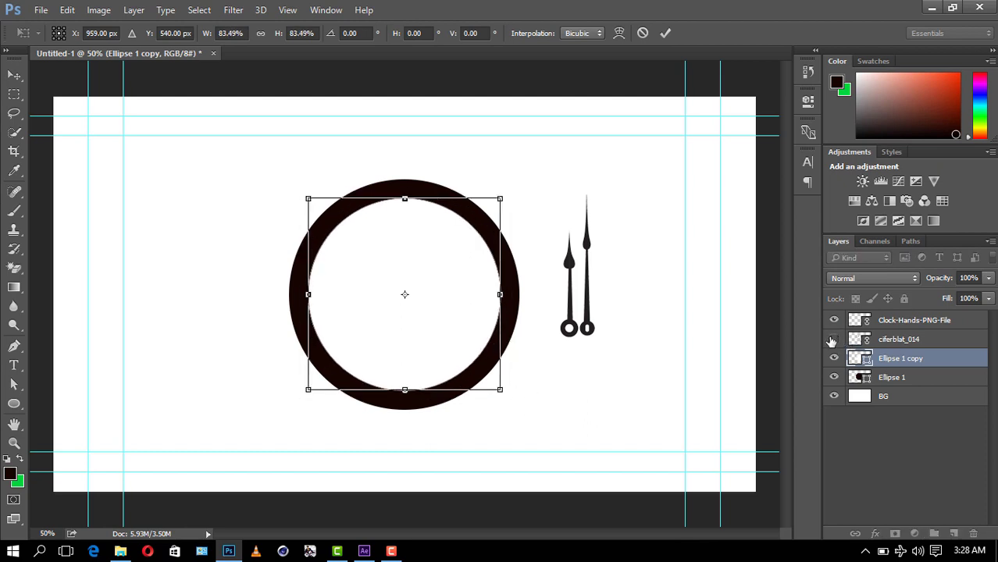
pyautogui.click(665, 33)
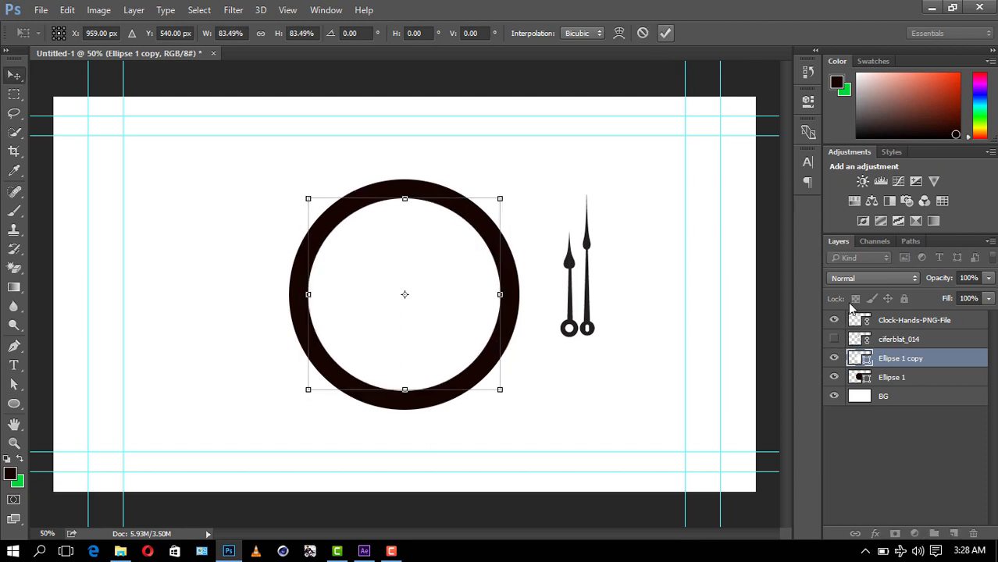
pyautogui.click(834, 339)
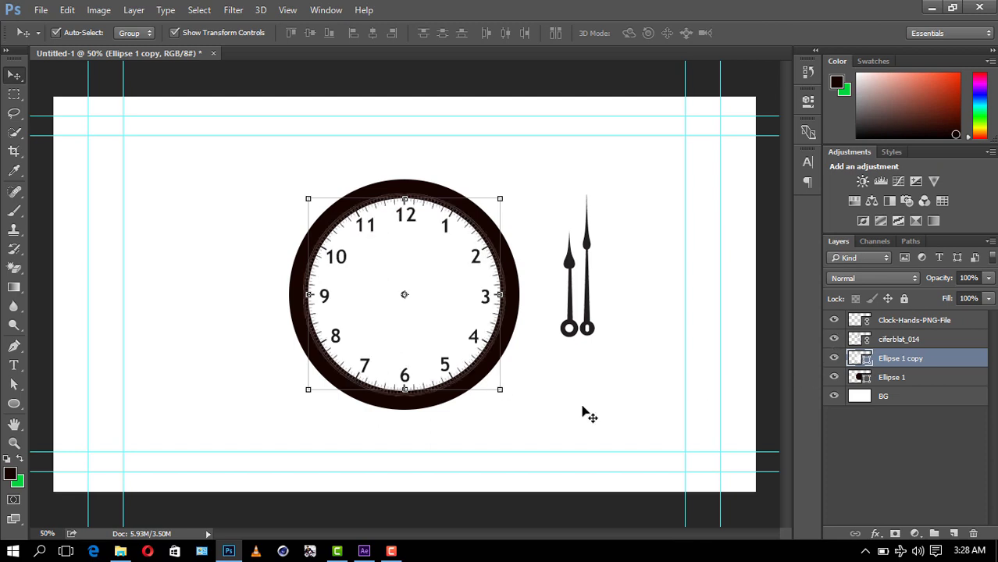
# Enlarge the white Ellipse 1 copy slightly and toggle Ellipse 1 to compare
pyautogui.moveTo(498, 391); pyautogui.dragTo(503, 397)
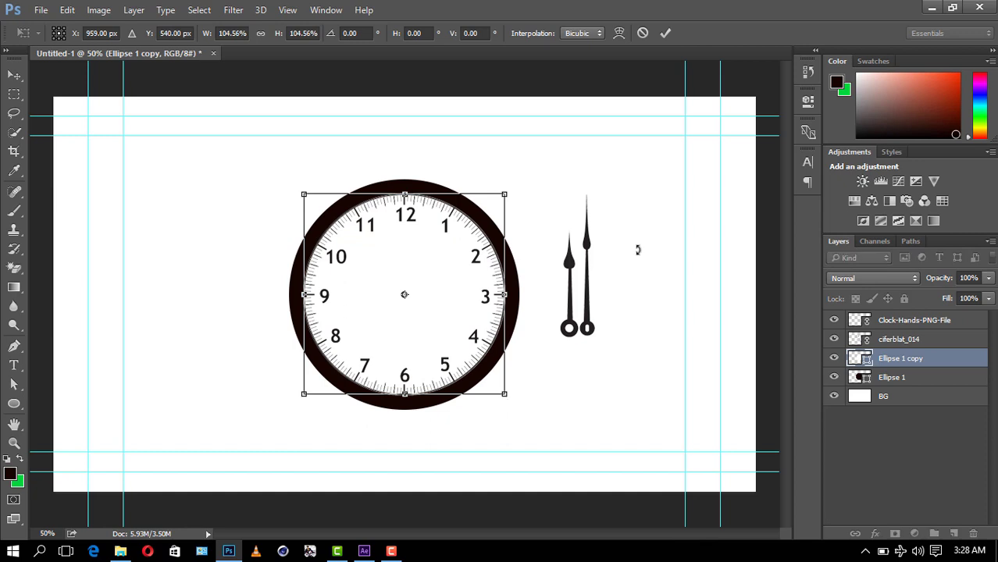
pyautogui.click(665, 33)
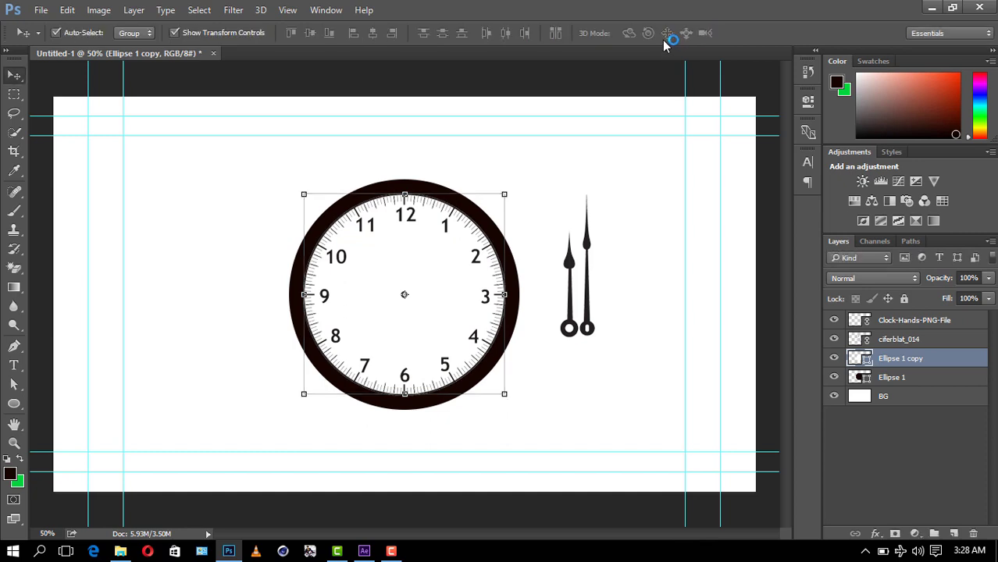
pyautogui.click(173, 32)
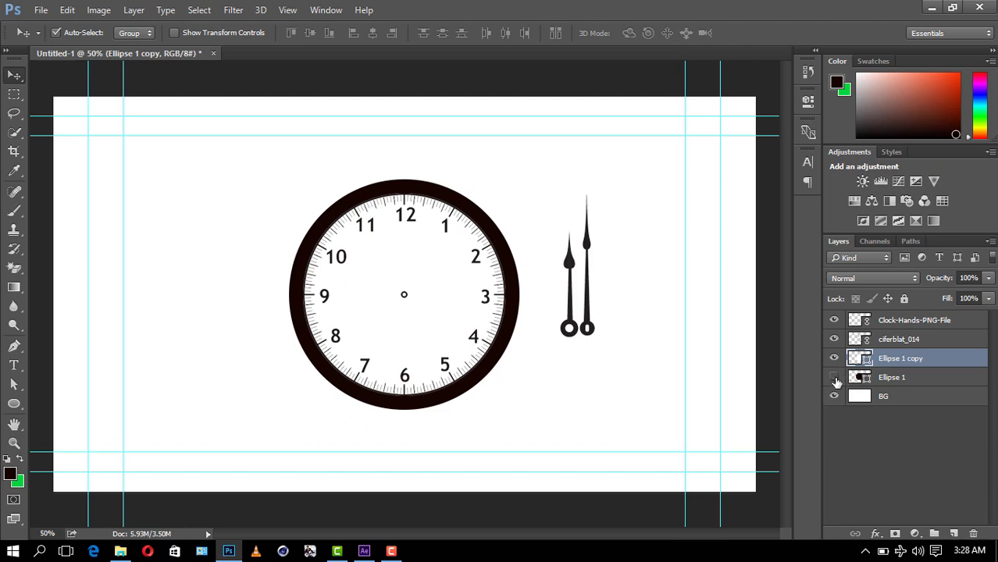
pyautogui.click(836, 379)
pyautogui.click(834, 378)
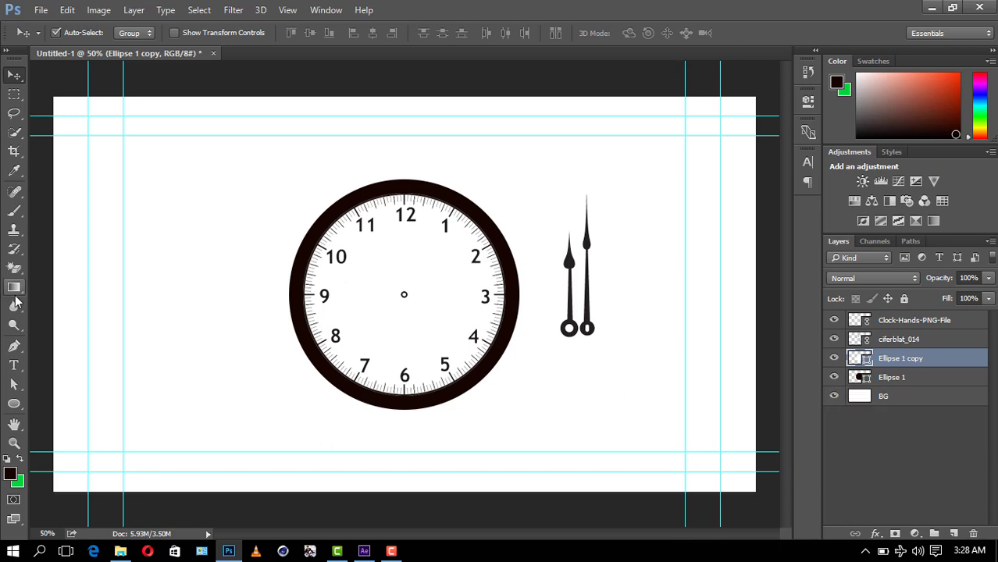
# Zoom in and rescale the white circle to 99.82% against the clock face ticks
pyautogui.click(14, 443)
pyautogui.click(477, 392)
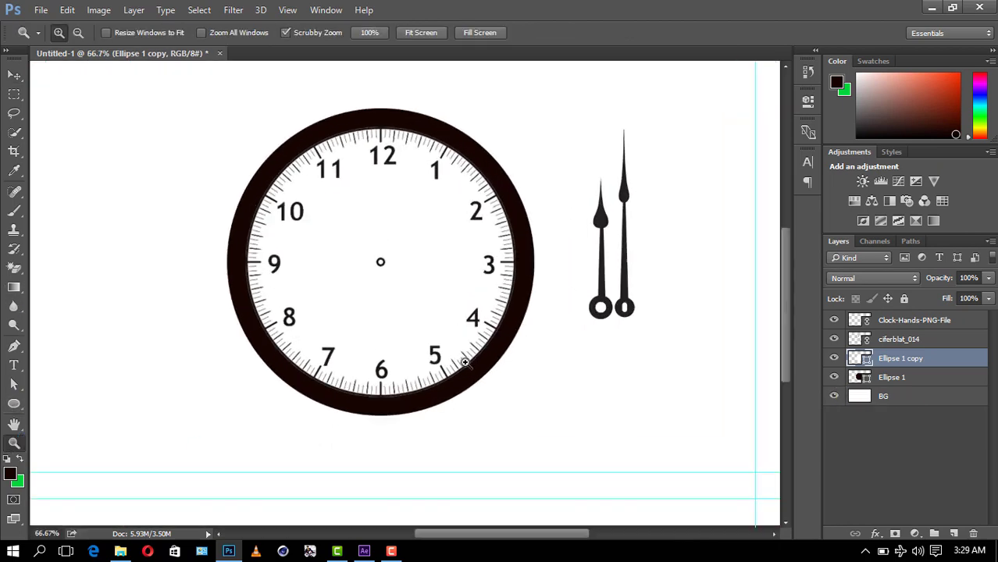
pyautogui.click(14, 76)
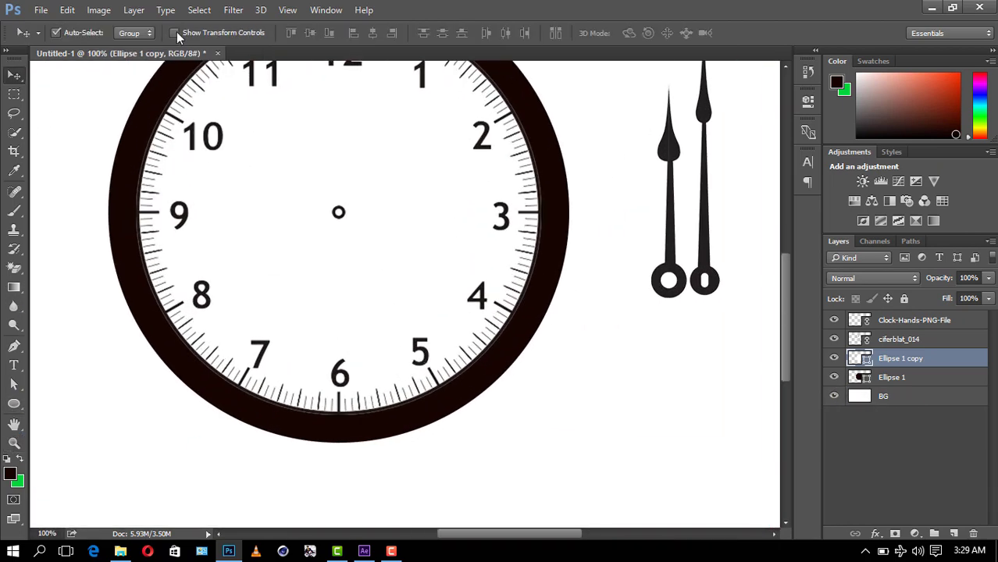
pyautogui.click(174, 33)
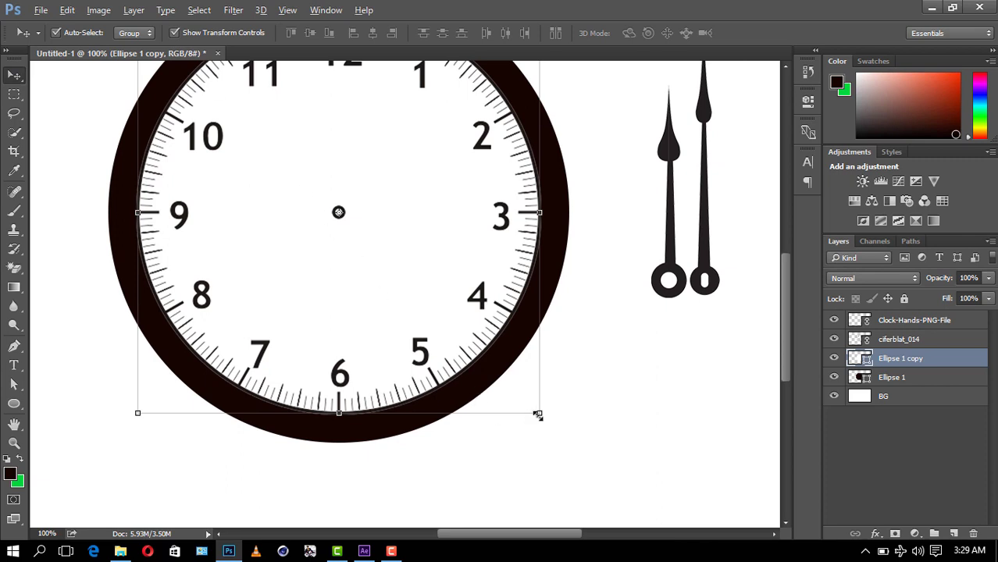
pyautogui.moveTo(537, 415); pyautogui.dragTo(534, 421)
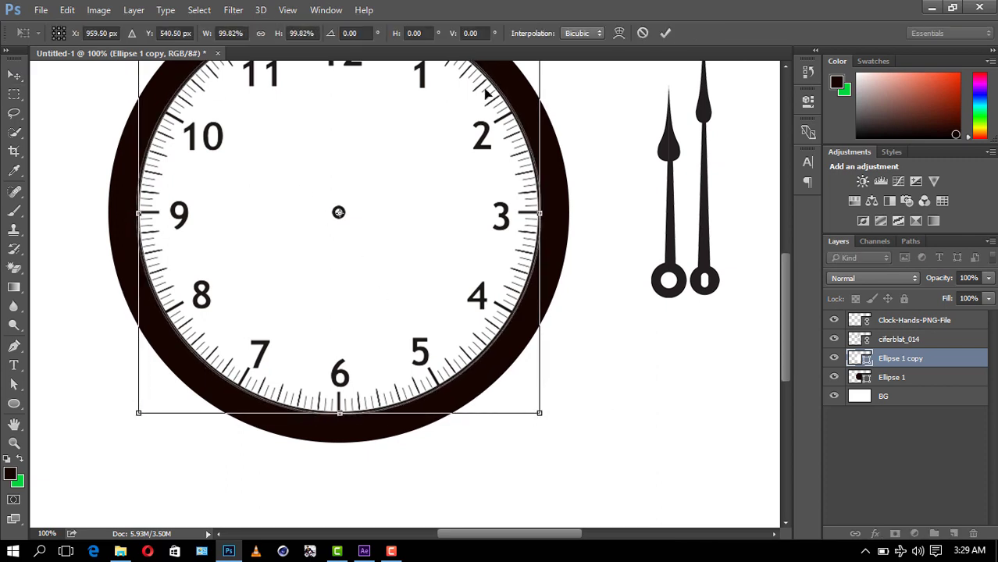
pyautogui.click(666, 33)
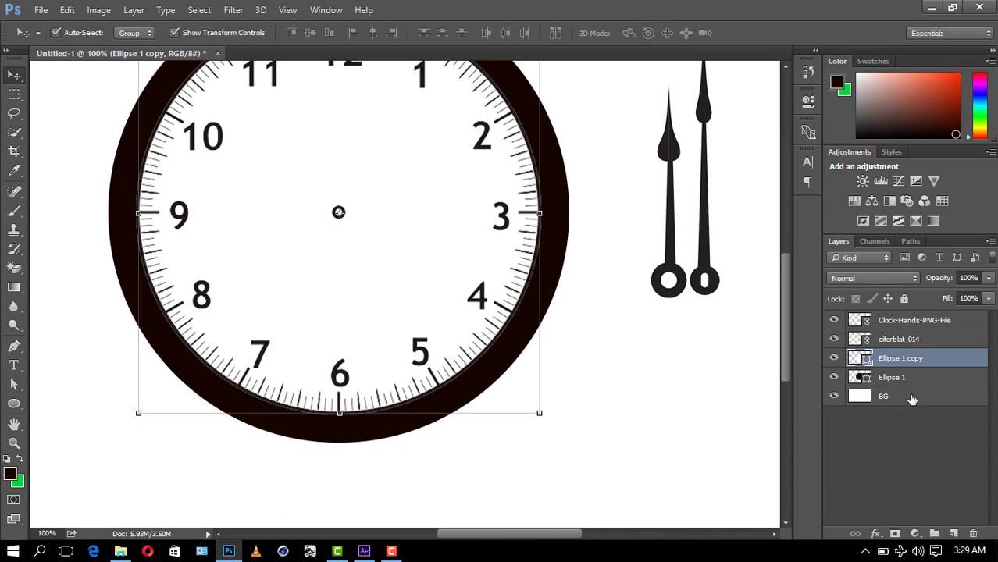
pyautogui.click(894, 381)
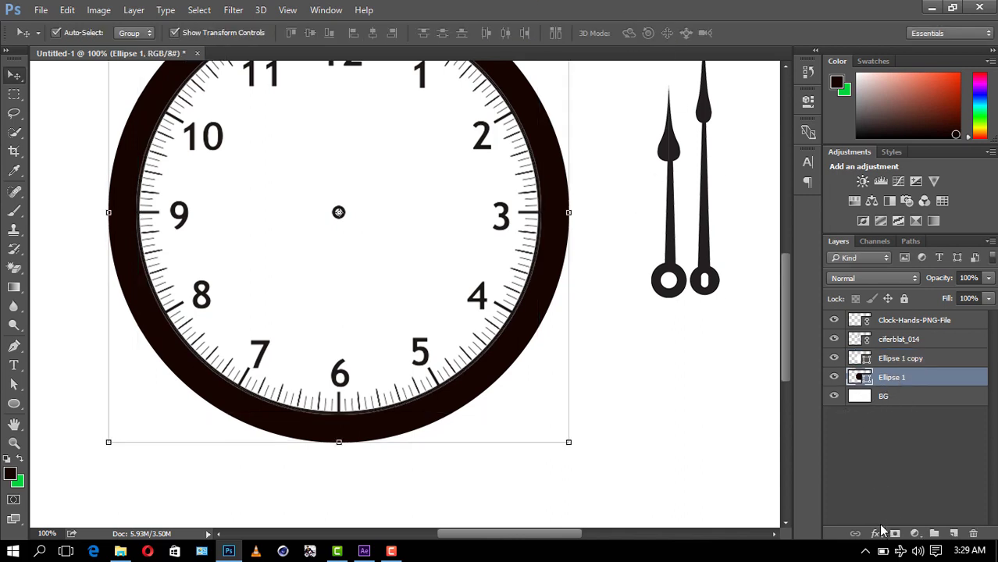
# Give Ellipse 1 a radial Gradient Overlay with Reverse off and 116% scale
pyautogui.click(881, 530)
pyautogui.click(891, 378)
pyautogui.click(874, 534)
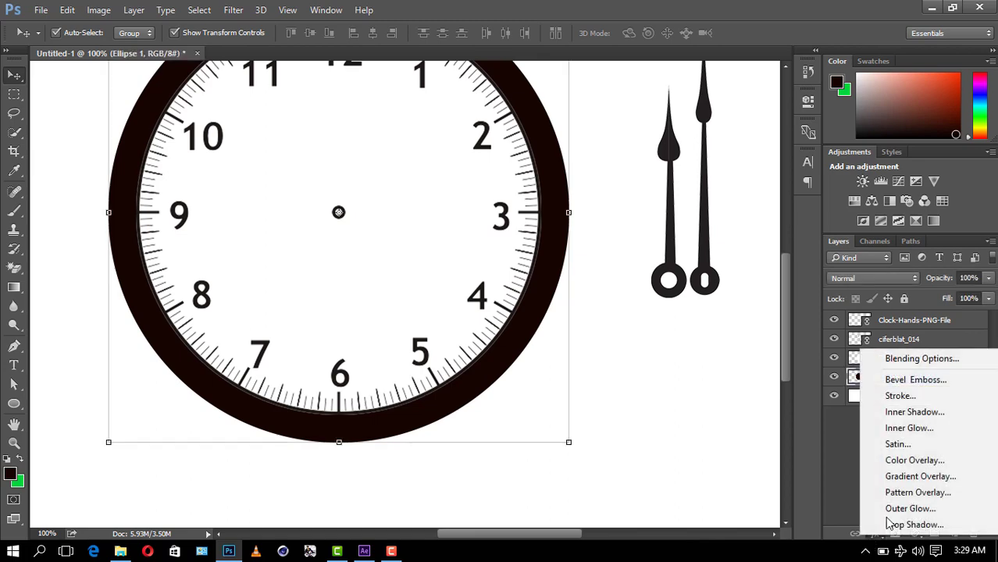
pyautogui.click(905, 478)
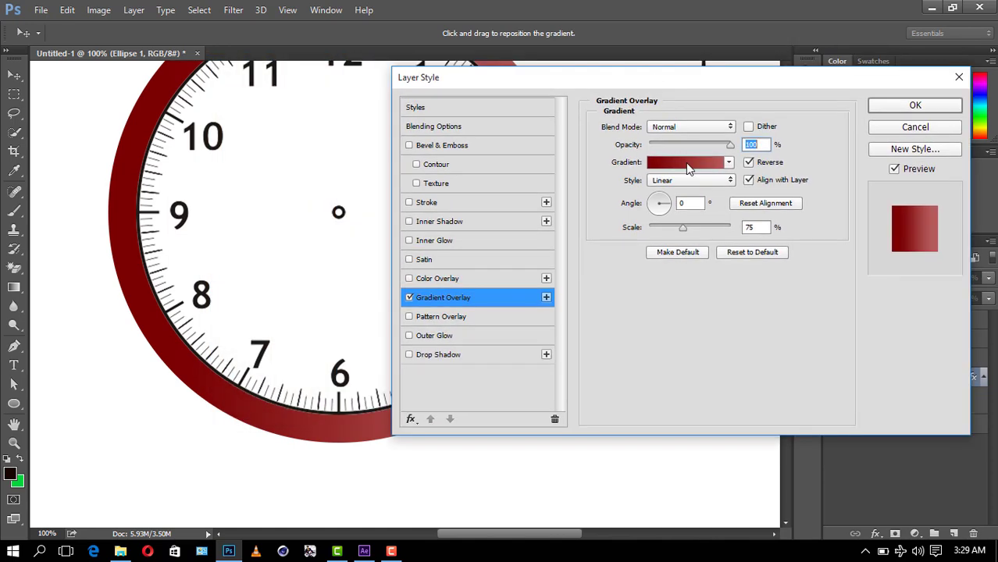
pyautogui.click(685, 164)
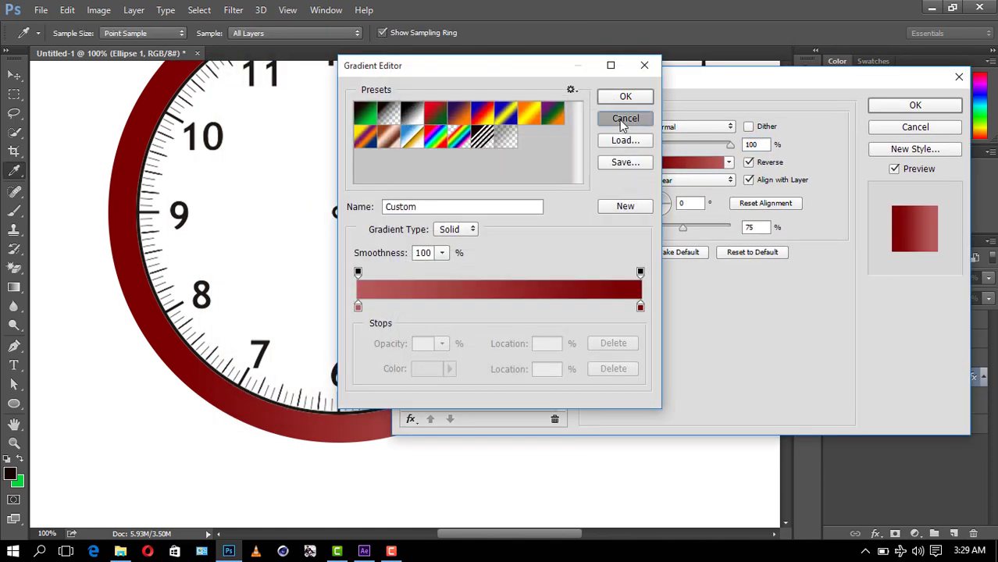
pyautogui.click(624, 121)
pyautogui.click(690, 180)
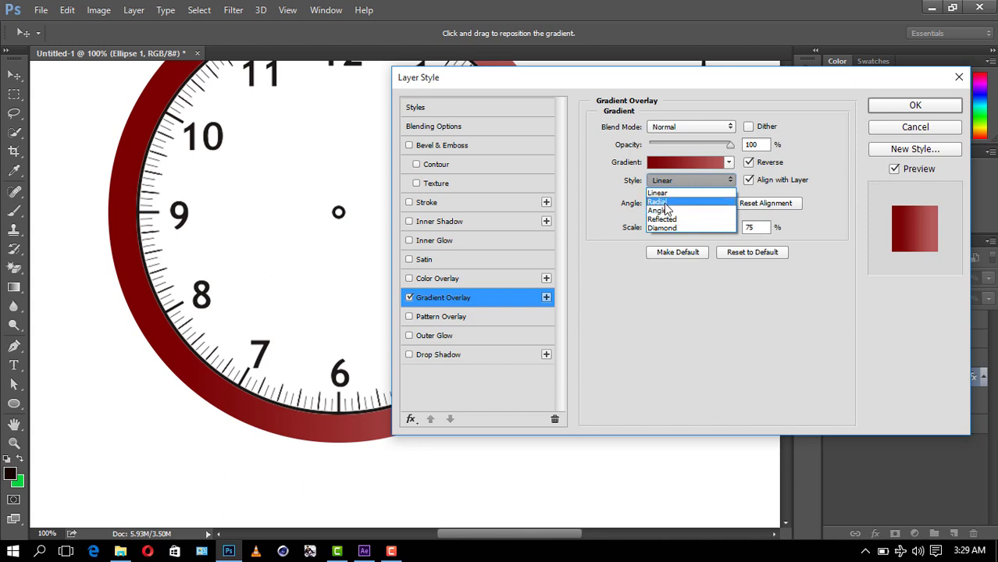
pyautogui.click(662, 201)
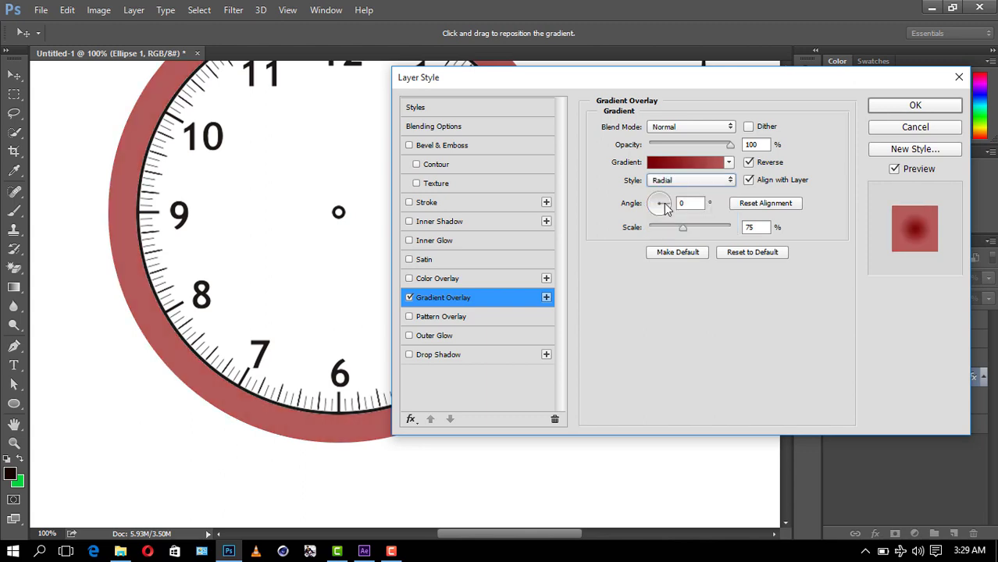
pyautogui.click(750, 164)
pyautogui.moveTo(682, 227); pyautogui.dragTo(728, 226)
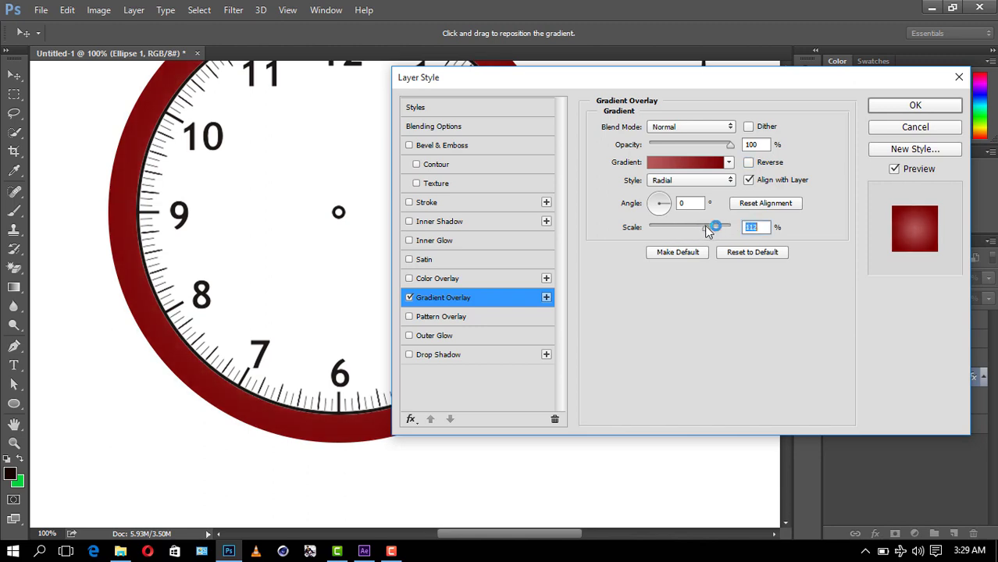
pyautogui.click(688, 165)
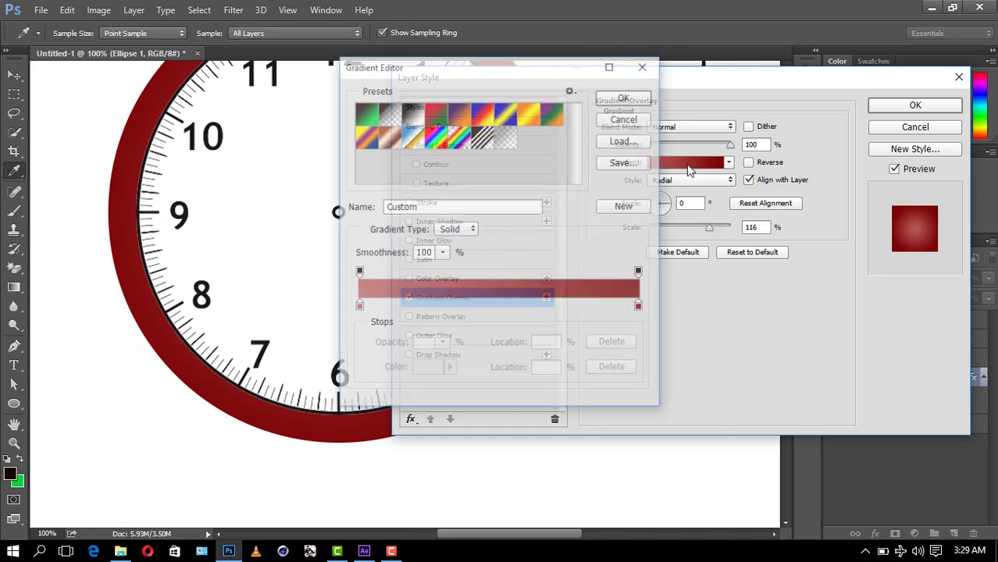
# Try grey stop colours, then set the starting stop to #ffffff and shift the midpoint
pyautogui.doubleClick(359, 307)
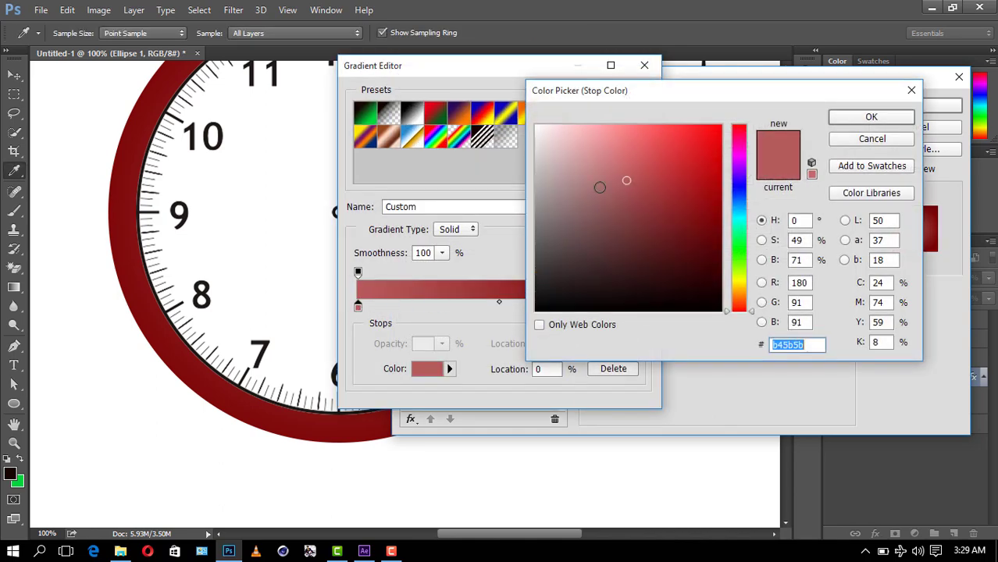
pyautogui.moveTo(600, 187); pyautogui.dragTo(533, 173)
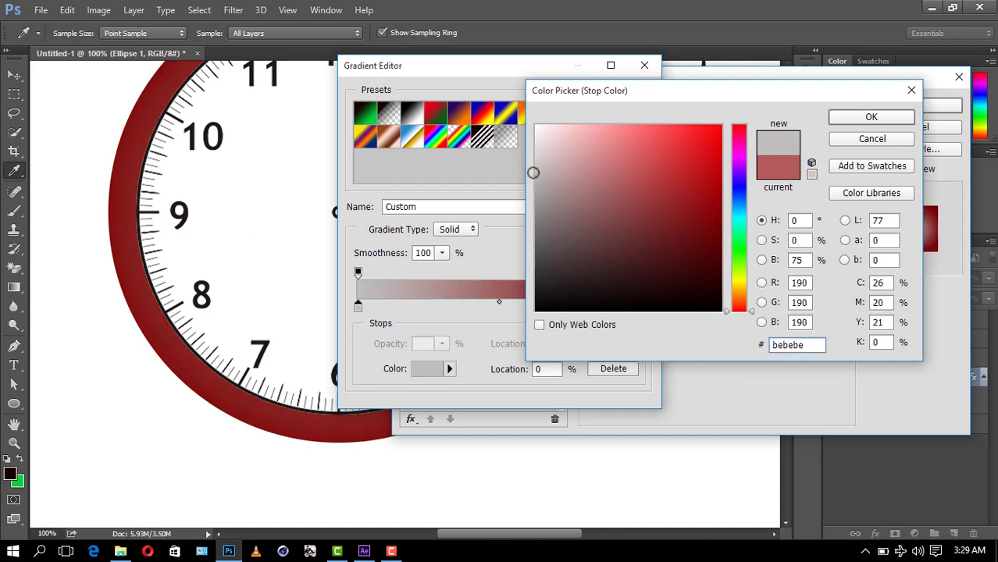
pyautogui.click(870, 116)
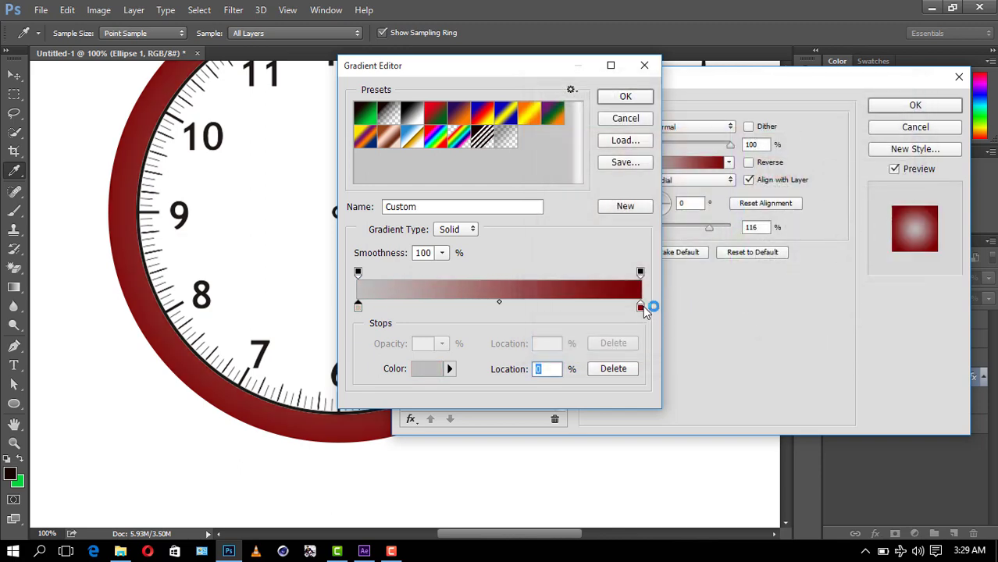
pyautogui.doubleClick(640, 307)
pyautogui.click(538, 269)
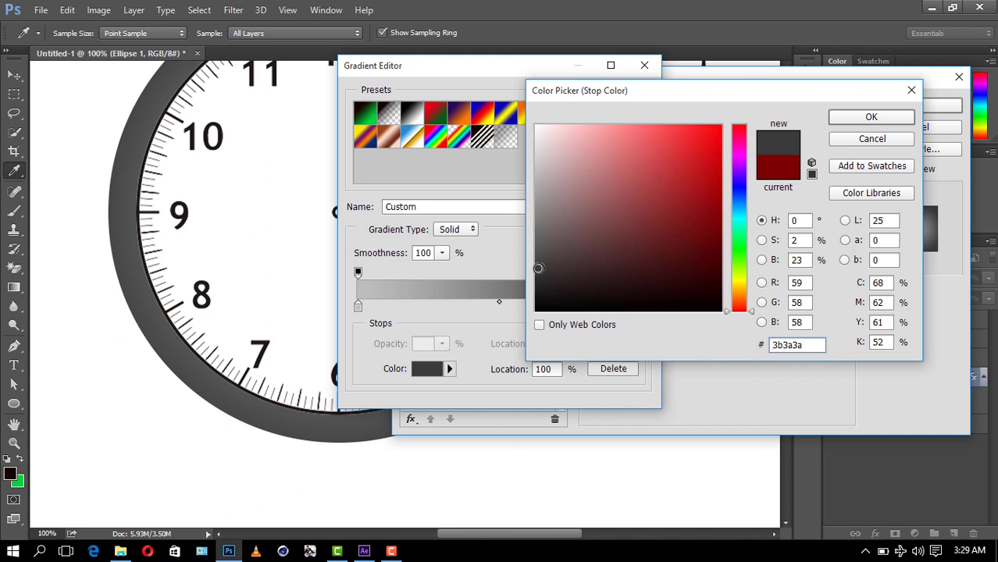
pyautogui.moveTo(538, 268); pyautogui.dragTo(534, 260)
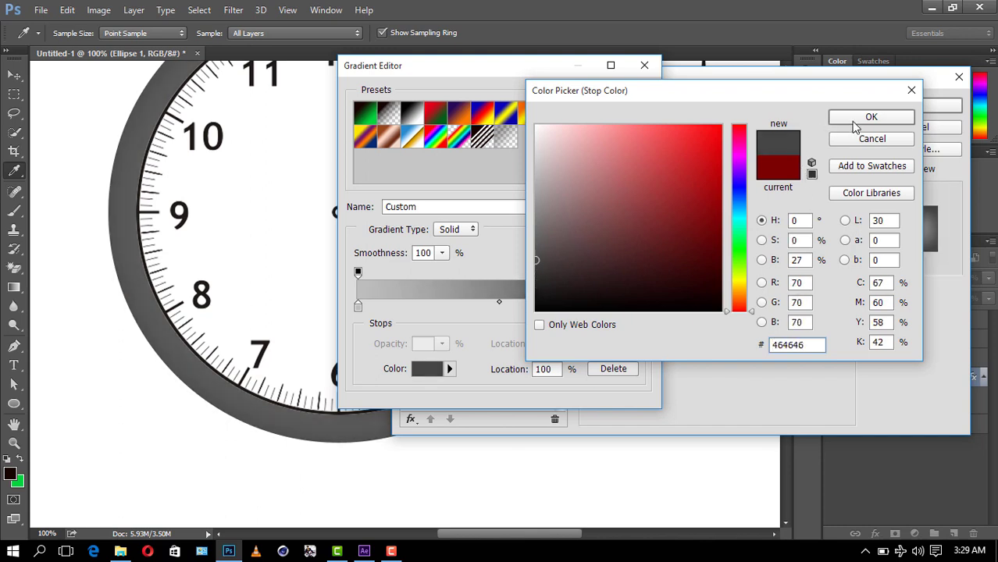
pyautogui.moveTo(539, 234); pyautogui.dragTo(516, 214)
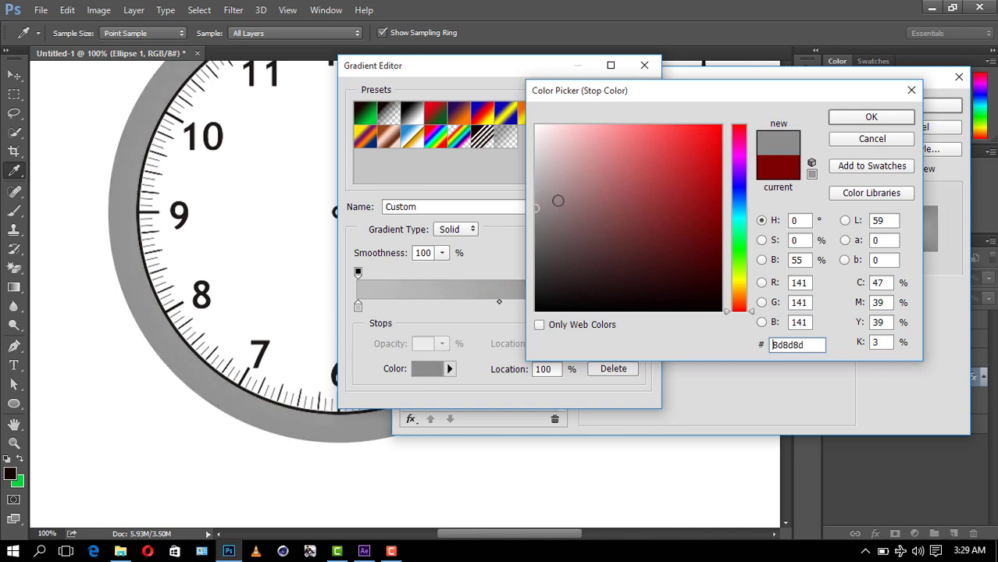
pyautogui.click(872, 116)
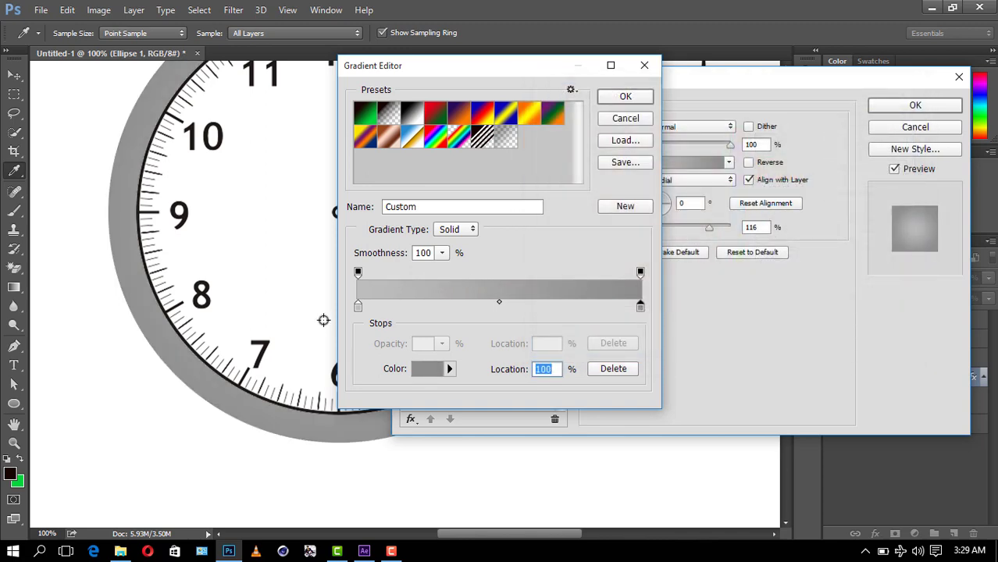
pyautogui.doubleClick(357, 306)
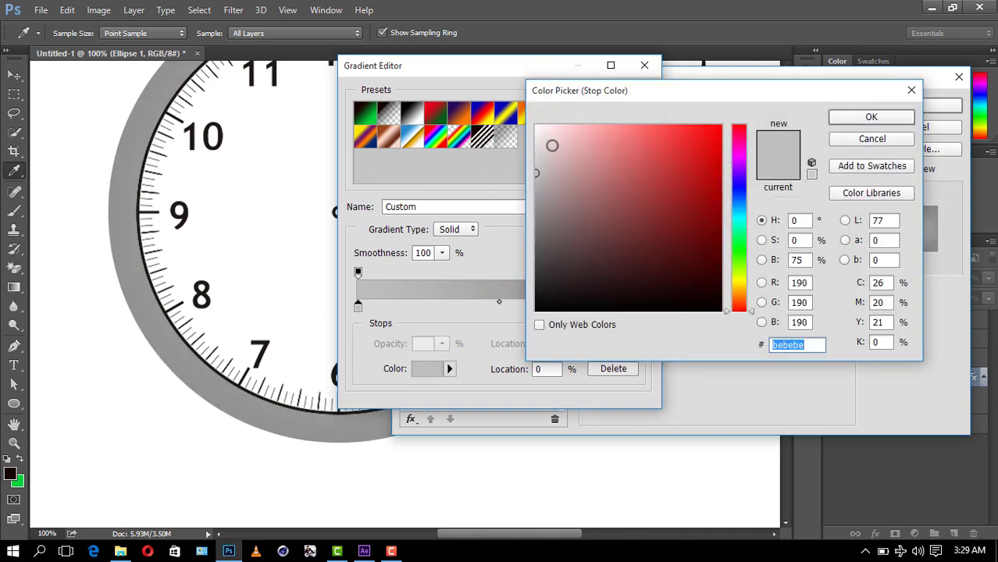
pyautogui.write('ffffff')
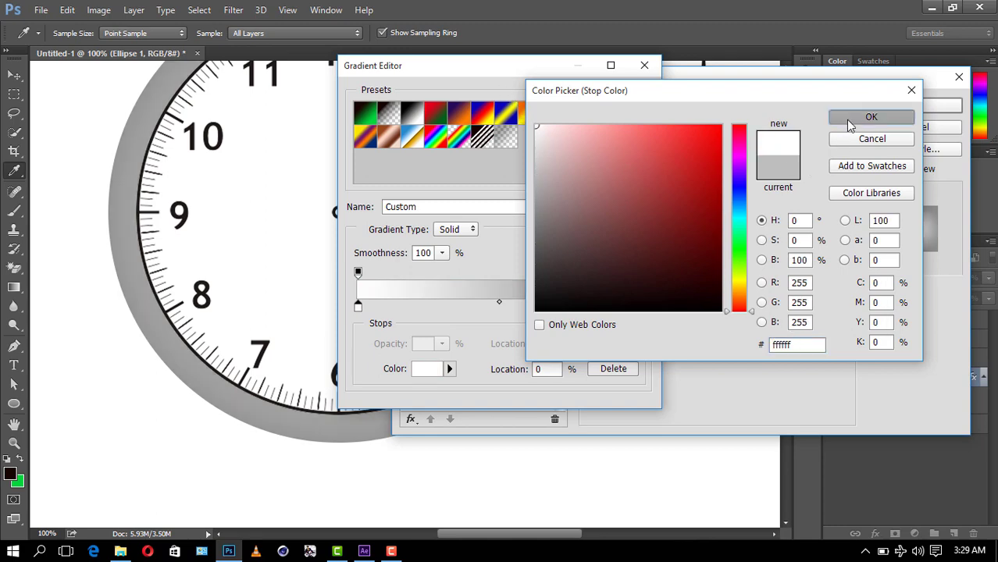
pyautogui.click(849, 116)
pyautogui.moveTo(501, 307)
pyautogui.mouseDown()
pyautogui.moveTo(527, 306)
pyautogui.moveTo(457, 301)
pyautogui.mouseUp()
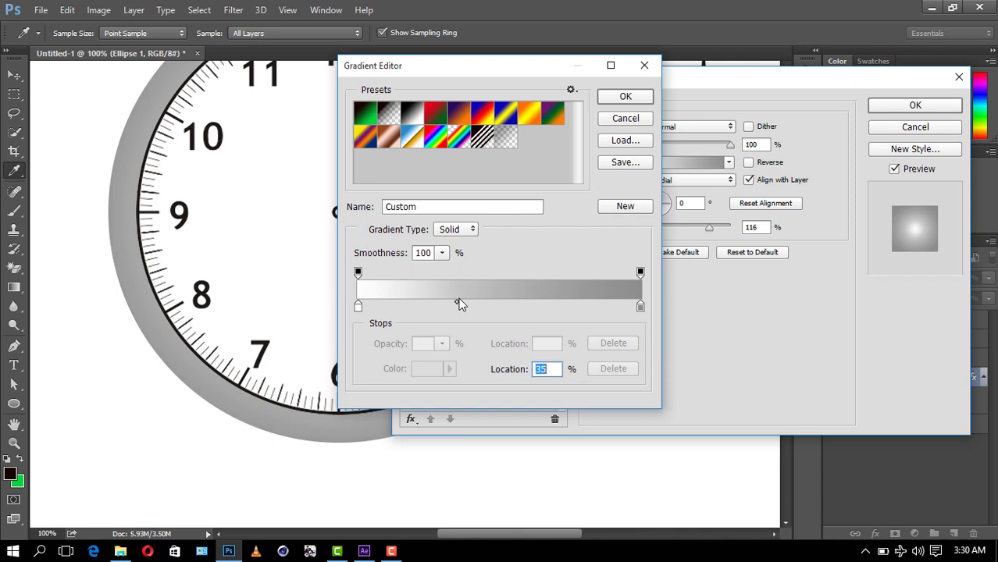
# Set the stops to black and white, adjust the midpoint, and add a stop at 46%
pyautogui.click(640, 308)
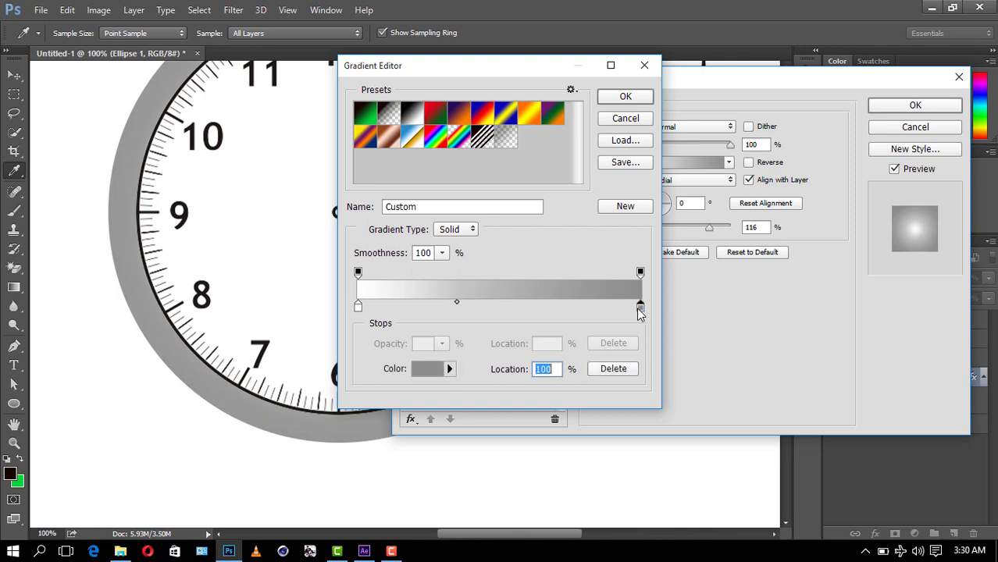
pyautogui.doubleClick(358, 308)
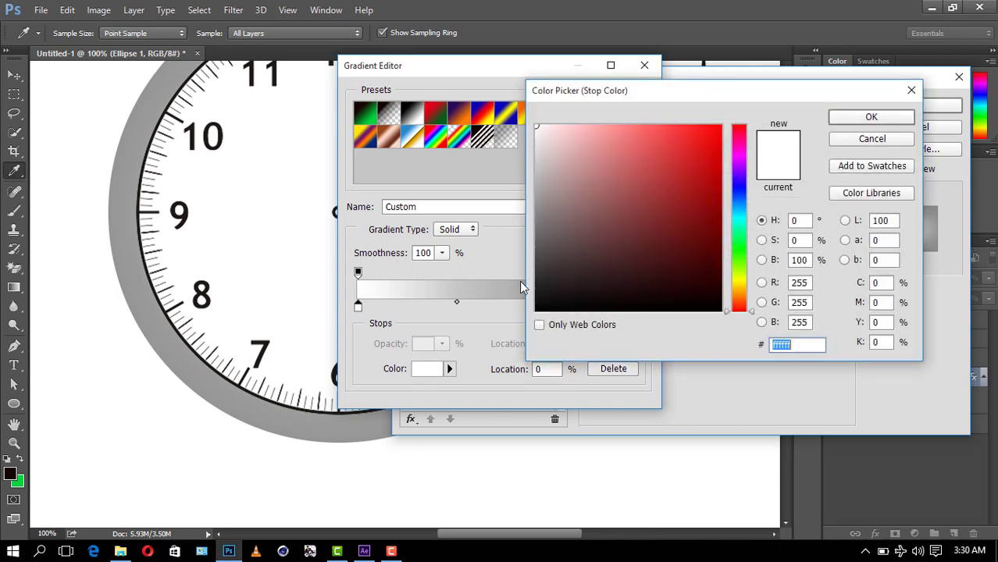
pyautogui.moveTo(545, 291); pyautogui.dragTo(521, 331)
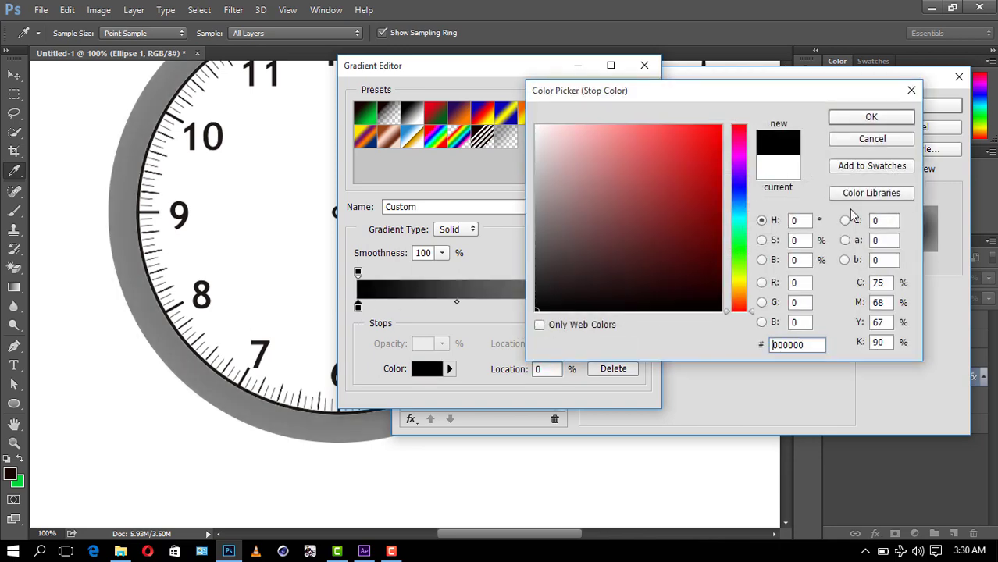
pyautogui.click(865, 119)
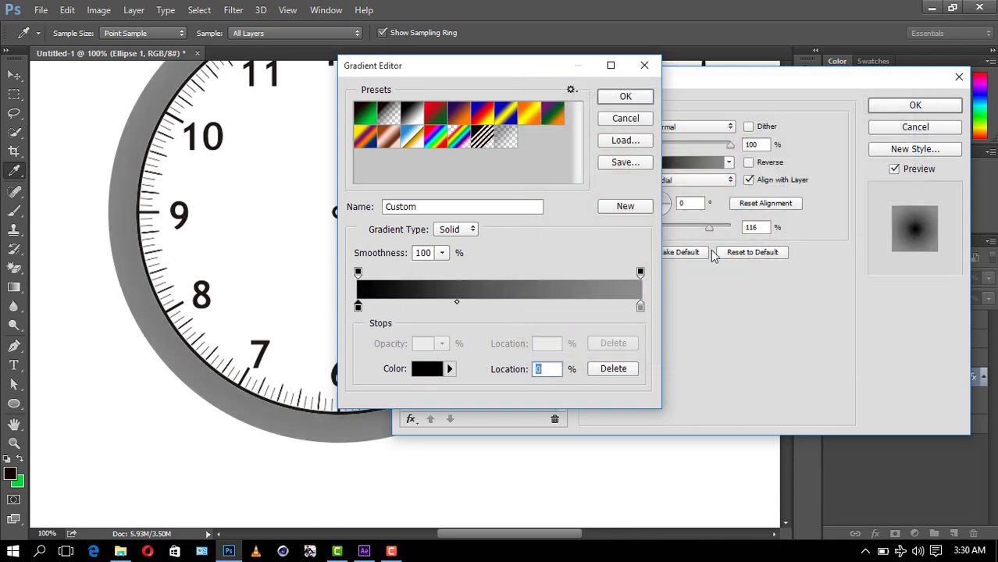
pyautogui.doubleClick(640, 309)
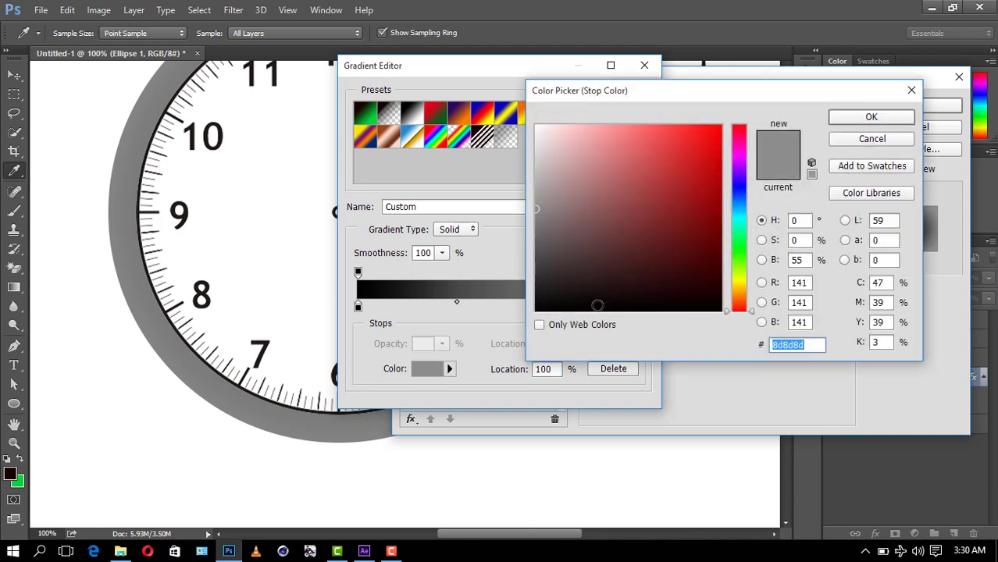
pyautogui.moveTo(537, 186); pyautogui.dragTo(525, 113)
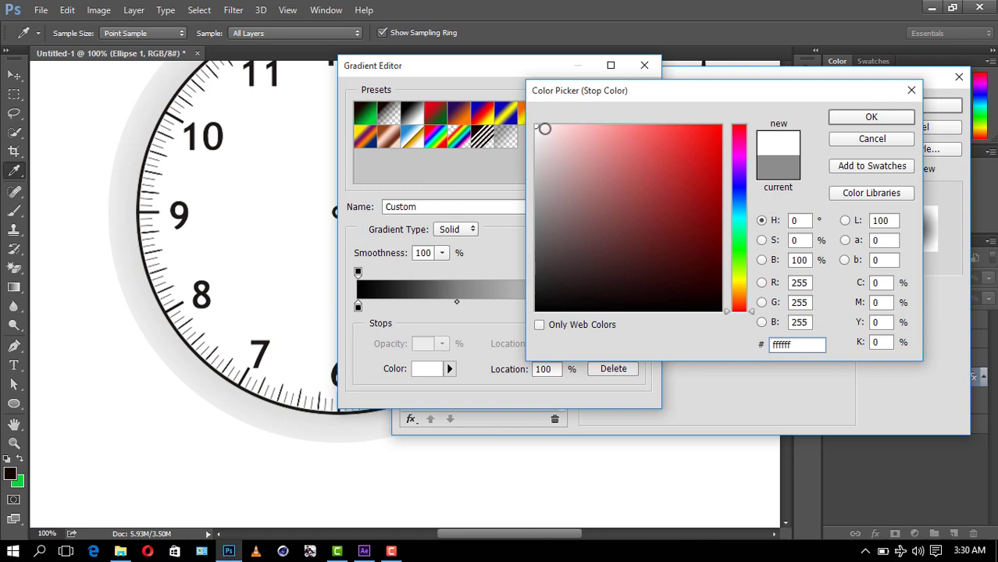
pyautogui.click(863, 119)
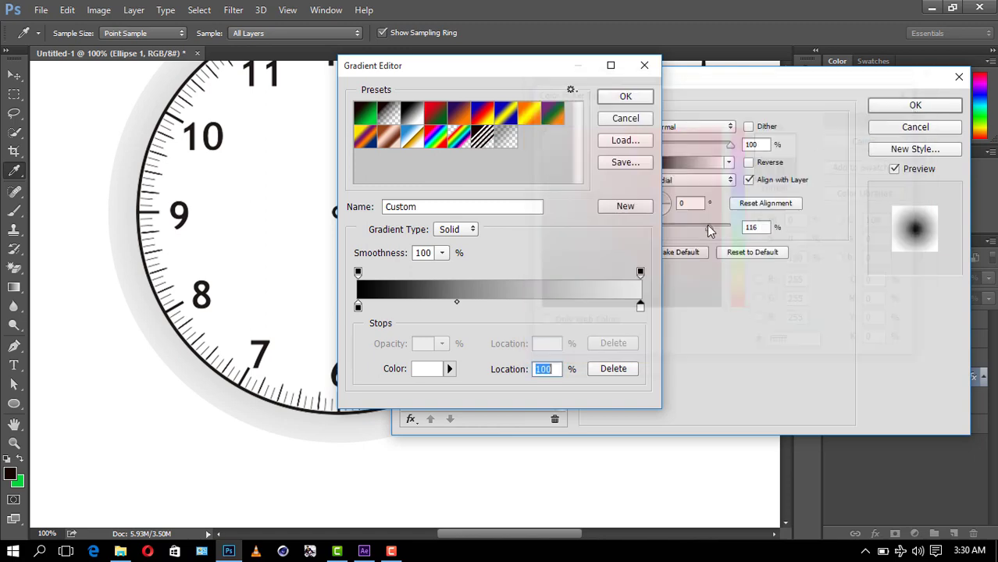
pyautogui.moveTo(455, 302); pyautogui.dragTo(488, 306)
pyautogui.click(479, 304)
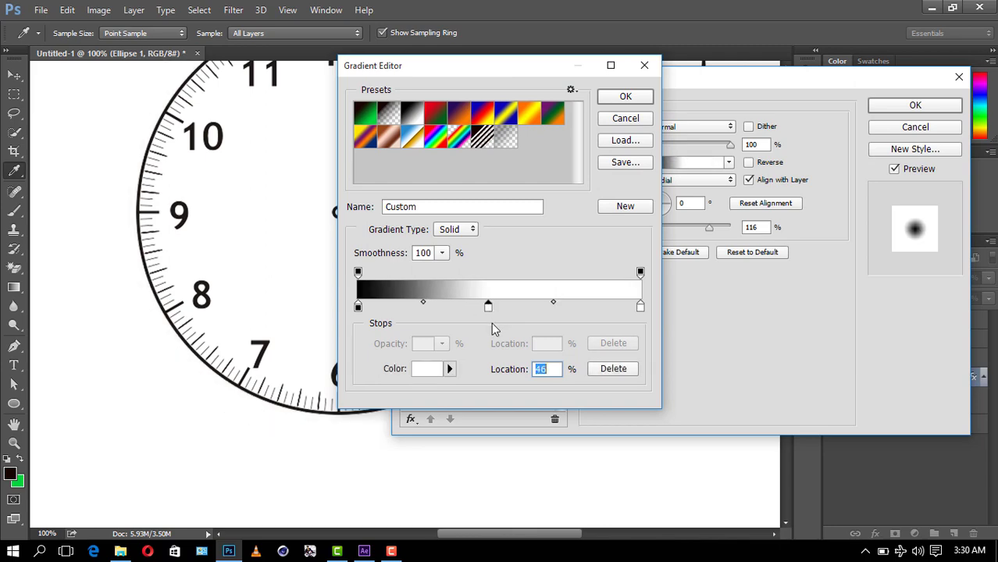
pyautogui.click(69, 11)
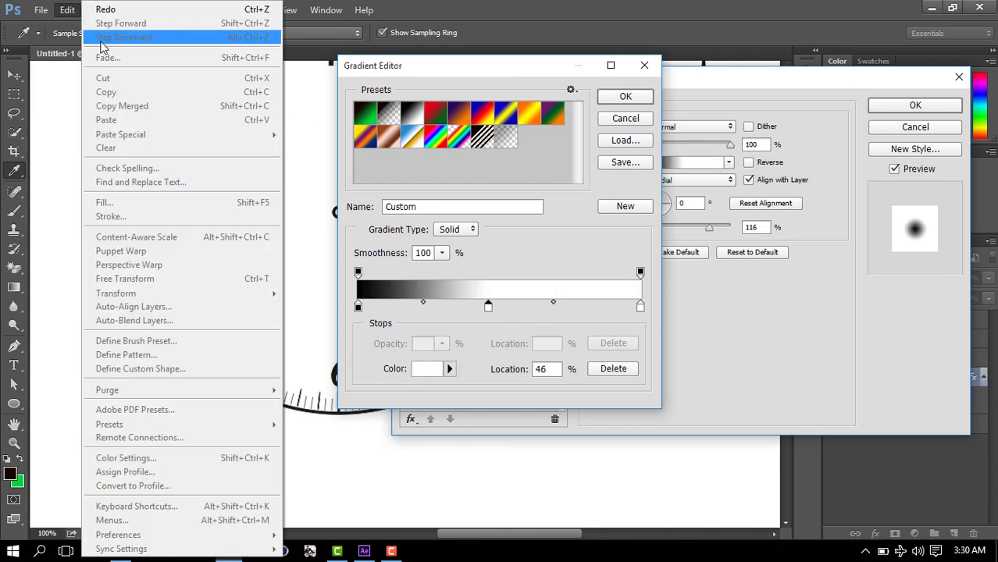
# Replace the rim's red gradient with a black-to-white gradient
pyautogui.click(626, 118)
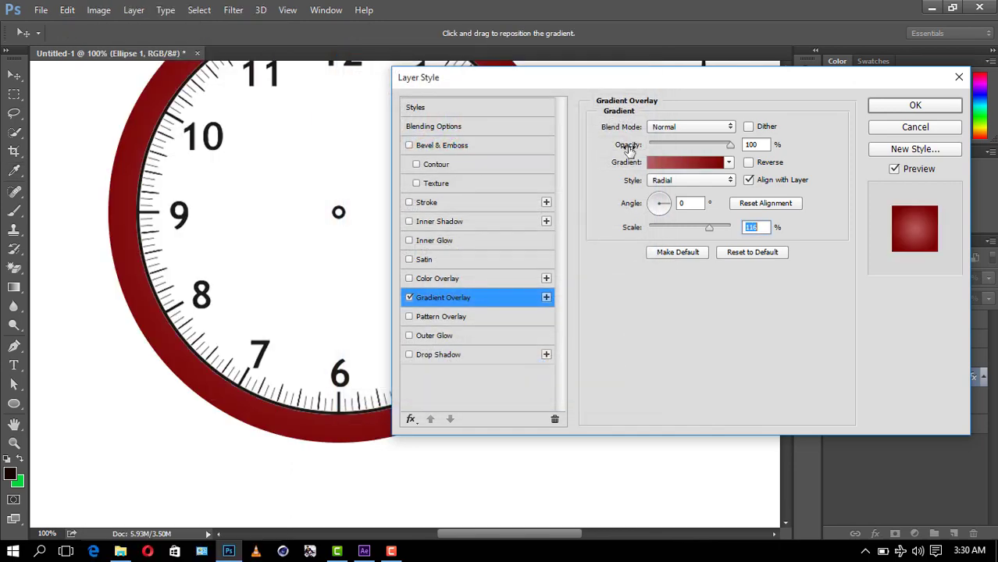
pyautogui.click(677, 163)
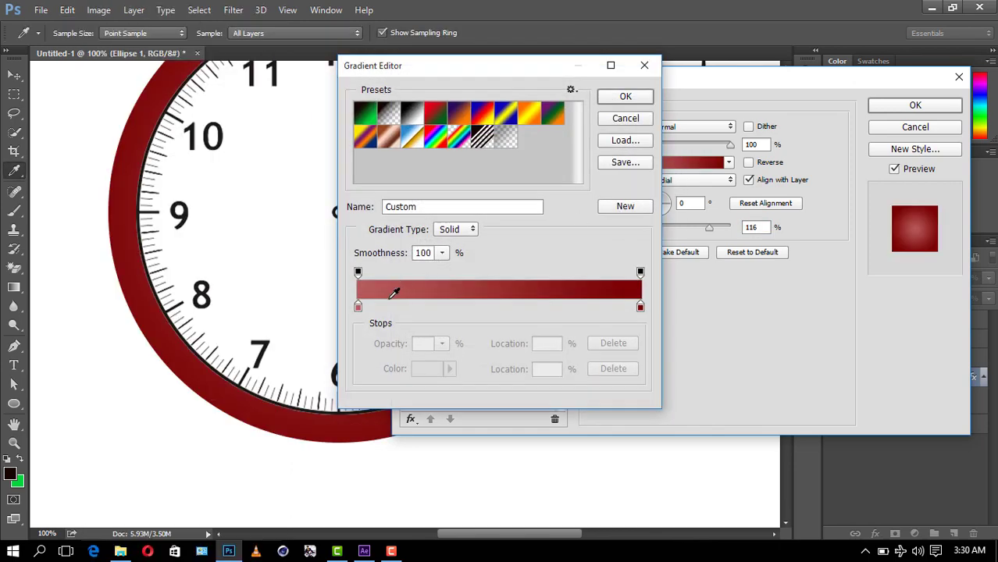
pyautogui.doubleClick(357, 307)
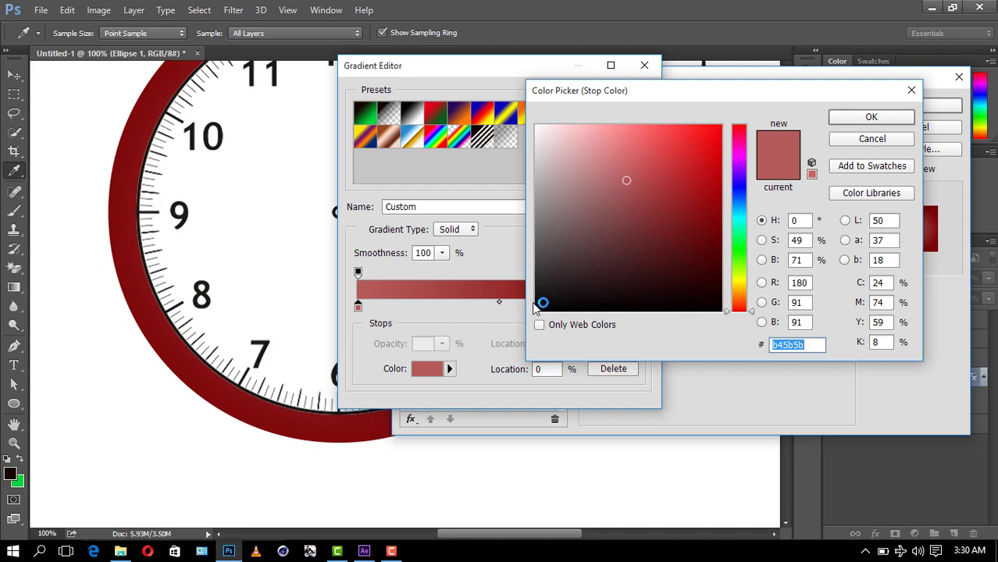
pyautogui.moveTo(539, 306); pyautogui.dragTo(523, 323)
pyautogui.click(871, 117)
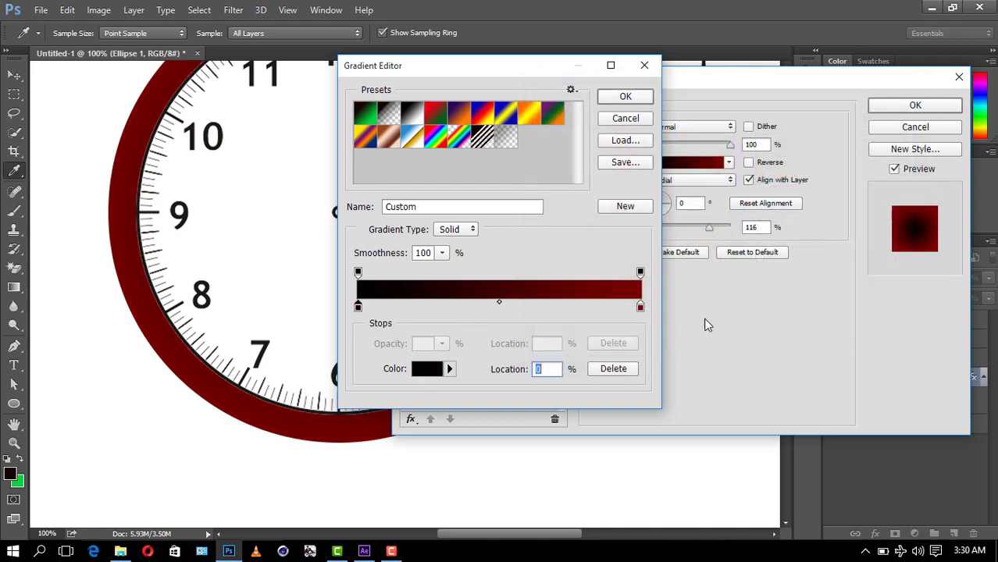
pyautogui.doubleClick(640, 307)
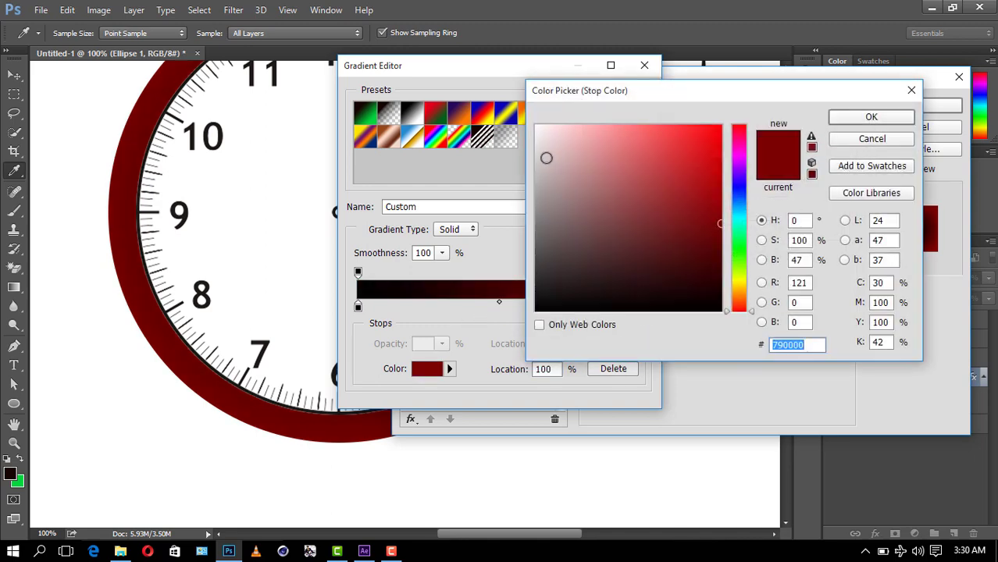
pyautogui.moveTo(540, 176)
pyautogui.mouseDown()
pyautogui.moveTo(534, 237)
pyautogui.moveTo(535, 117)
pyautogui.mouseUp()
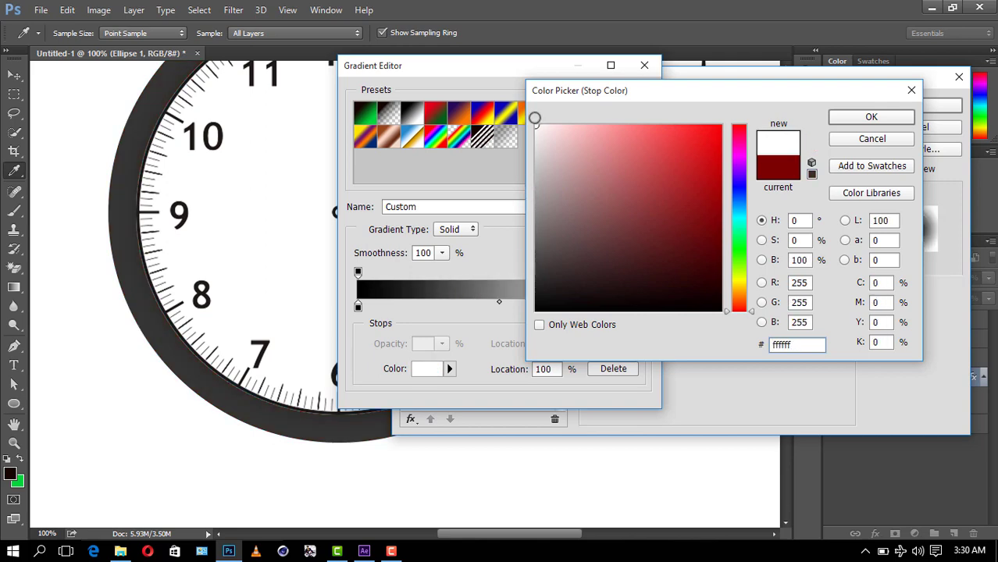
pyautogui.click(868, 117)
pyautogui.click(614, 205)
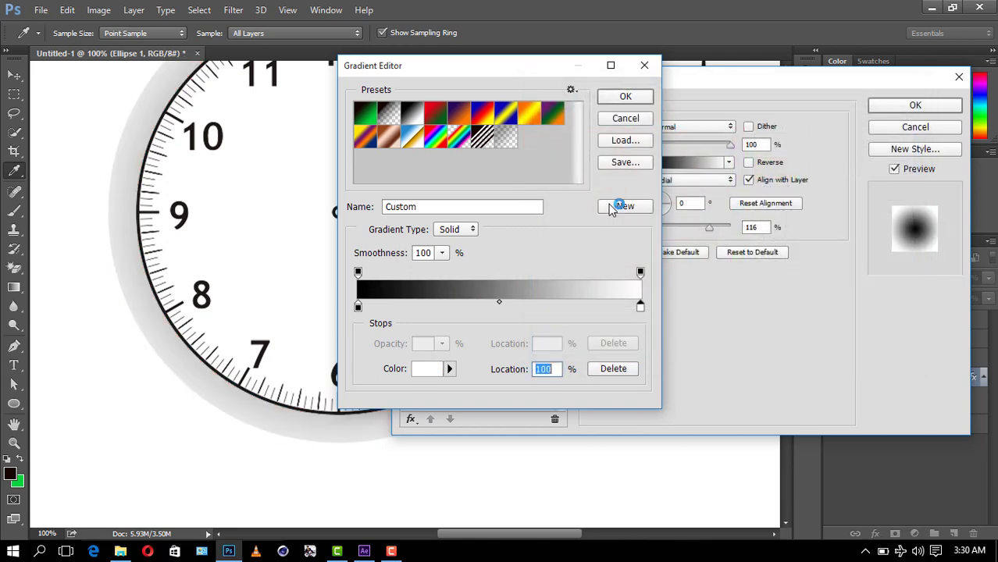
pyautogui.click(633, 96)
# Reverse the gradient, set its scale to 113%, and keep the white and black stops
pyautogui.moveTo(705, 232)
pyautogui.mouseDown()
pyautogui.moveTo(677, 228)
pyautogui.moveTo(736, 227)
pyautogui.mouseUp()
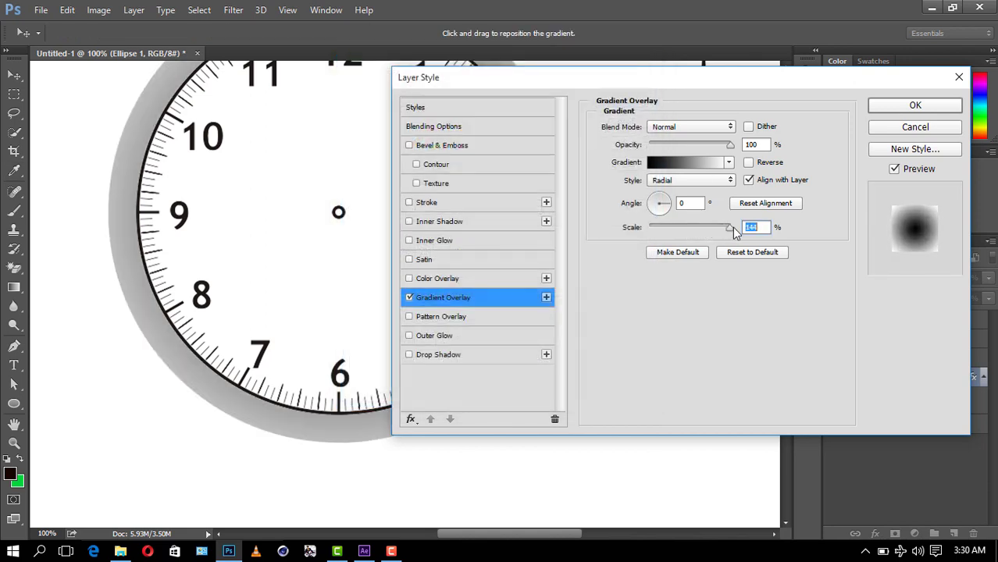
pyautogui.click(748, 162)
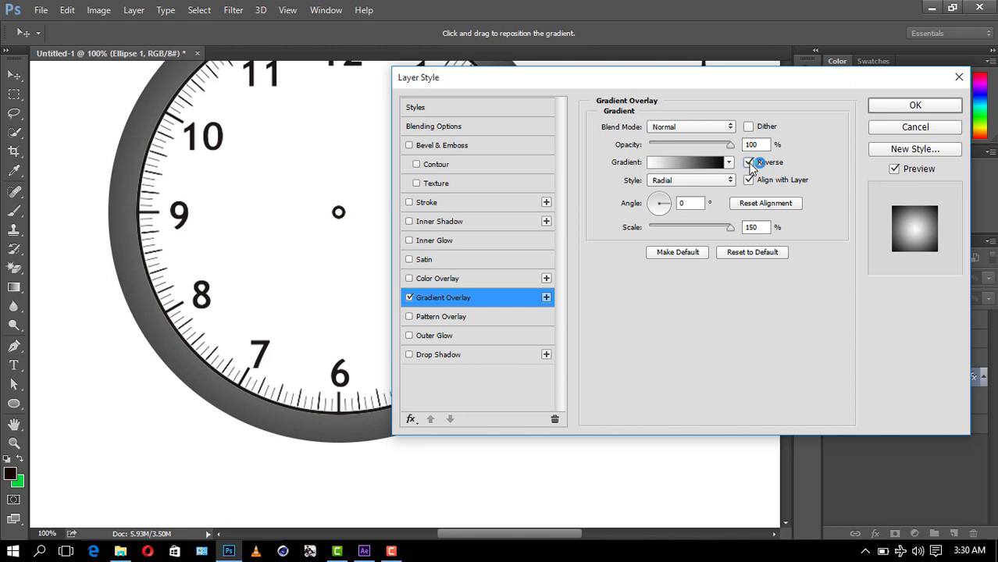
pyautogui.moveTo(729, 230); pyautogui.dragTo(707, 230)
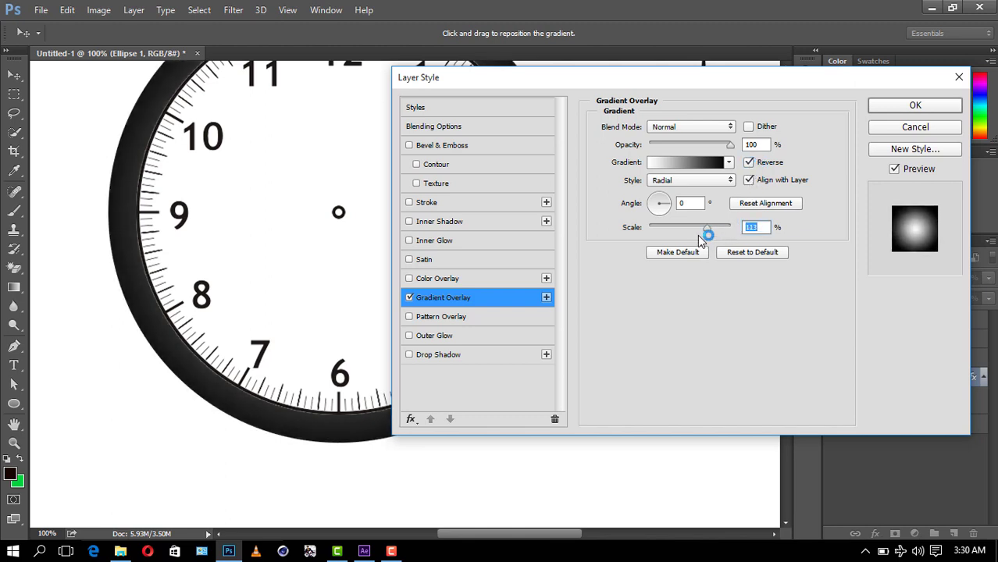
pyautogui.click(692, 165)
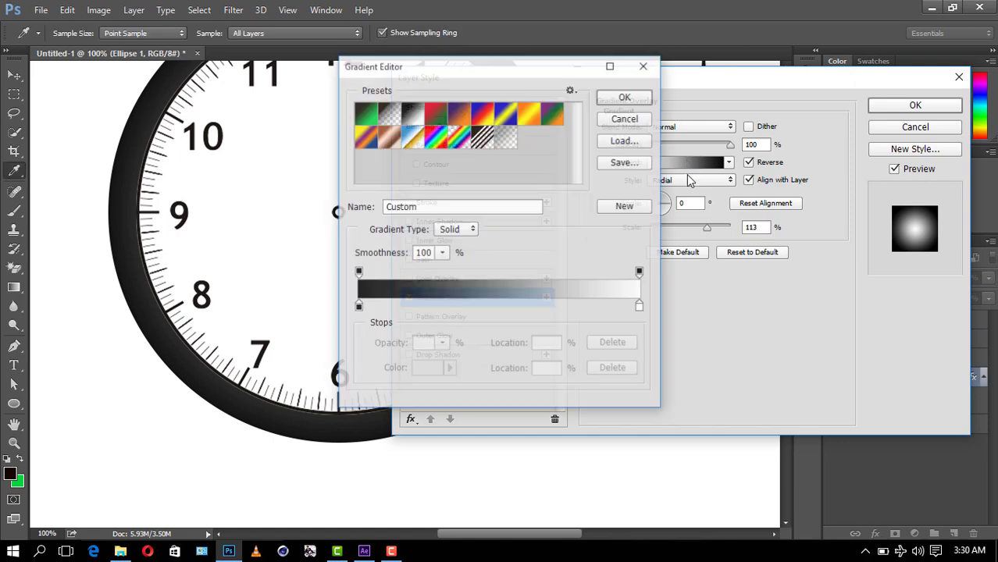
pyautogui.doubleClick(640, 308)
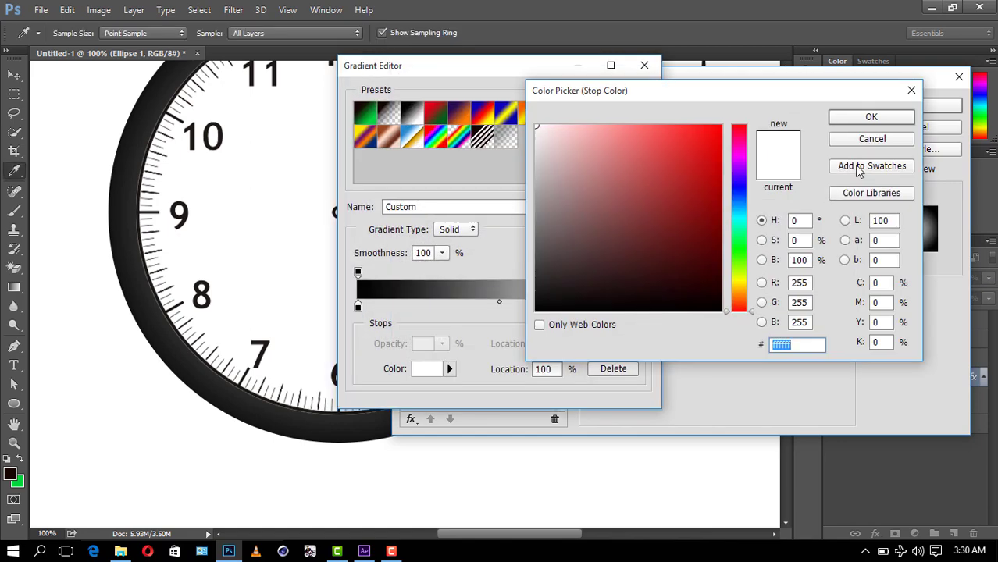
pyautogui.click(871, 118)
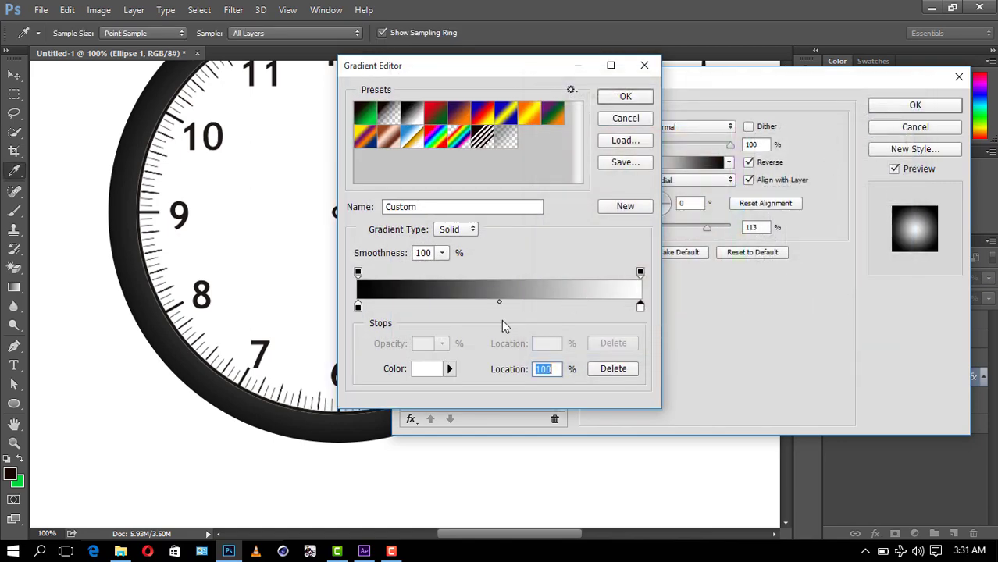
pyautogui.doubleClick(358, 307)
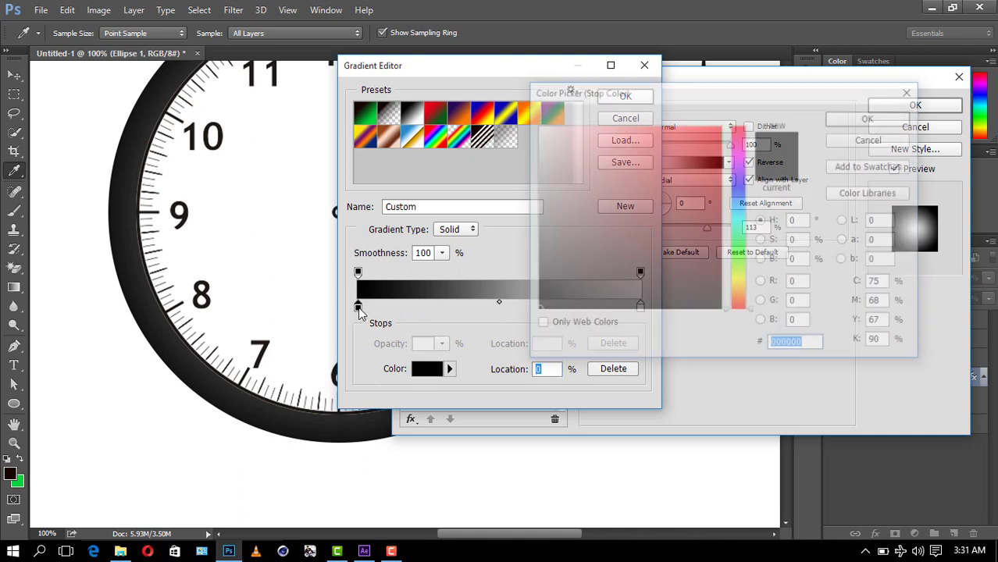
pyautogui.click(538, 146)
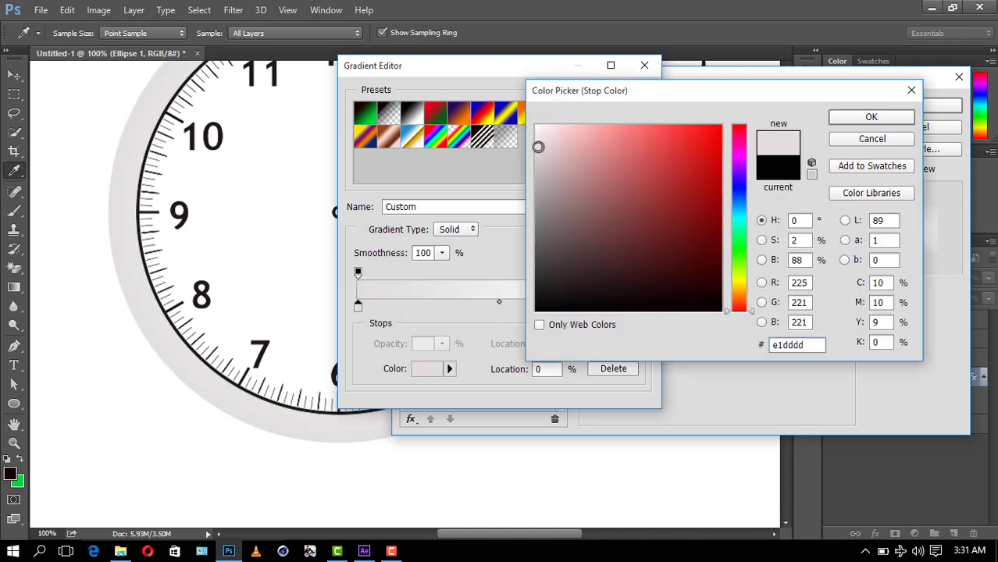
pyautogui.moveTo(538, 147); pyautogui.dragTo(536, 124)
pyautogui.click(840, 139)
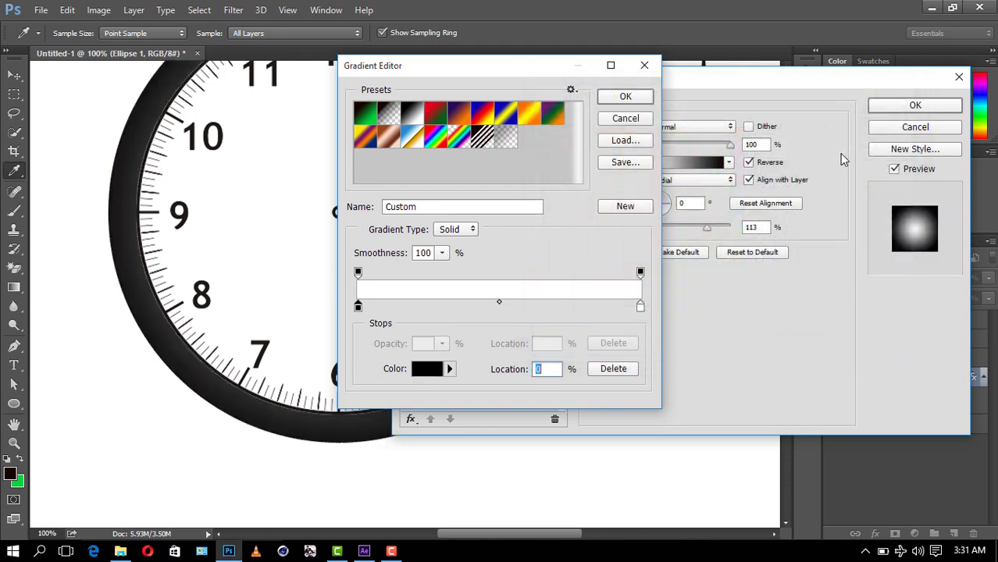
pyautogui.click(629, 104)
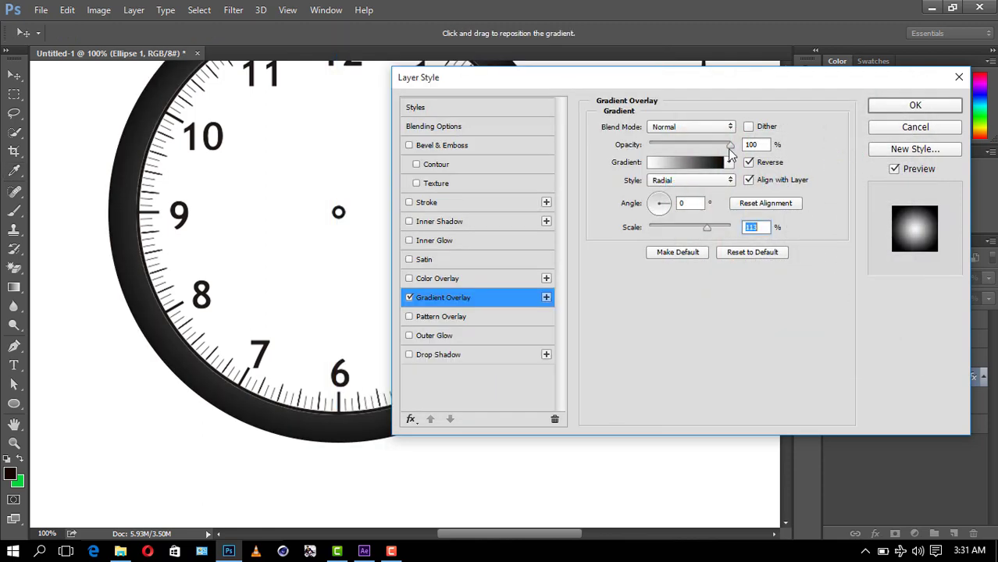
# Set the gradient overlay blend mode to Multiply and apply the style
pyautogui.click(697, 127)
pyautogui.click(668, 176)
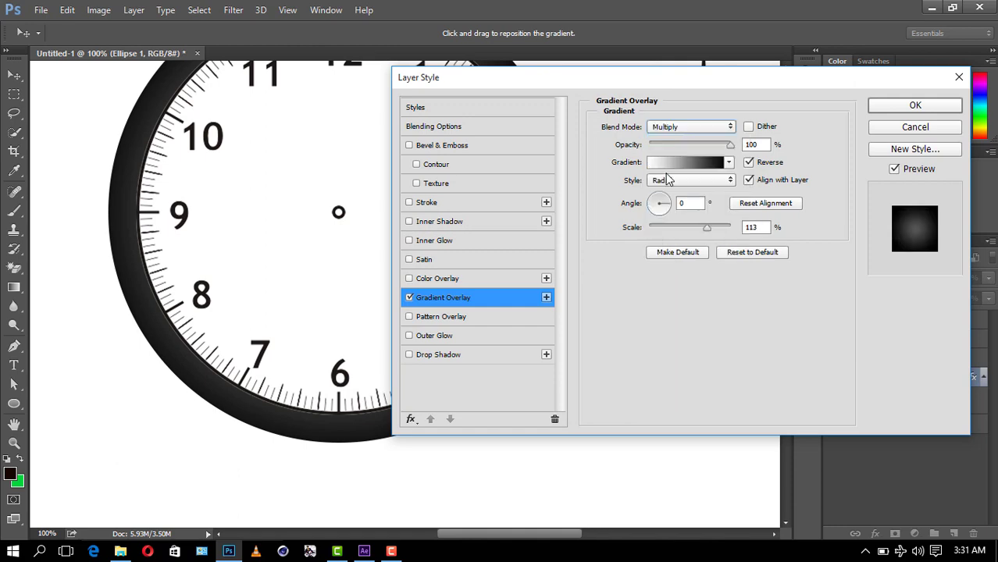
pyautogui.click(879, 104)
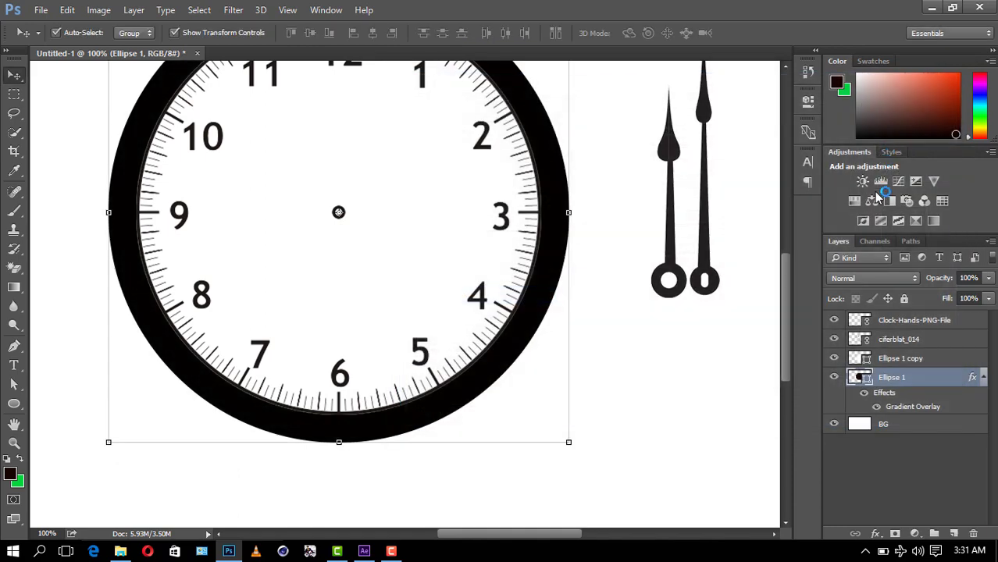
# Change the rim layer's fill colour to near-white
pyautogui.doubleClick(862, 379)
pyautogui.click(604, 164)
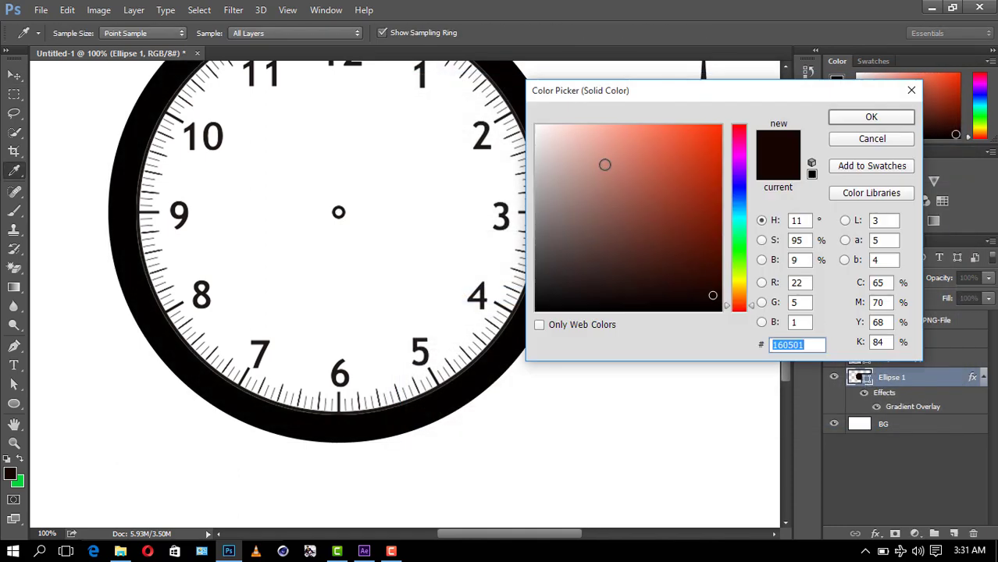
pyautogui.moveTo(603, 166)
pyautogui.mouseDown()
pyautogui.moveTo(595, 132)
pyautogui.moveTo(537, 138)
pyautogui.moveTo(541, 157)
pyautogui.moveTo(536, 128)
pyautogui.mouseUp()
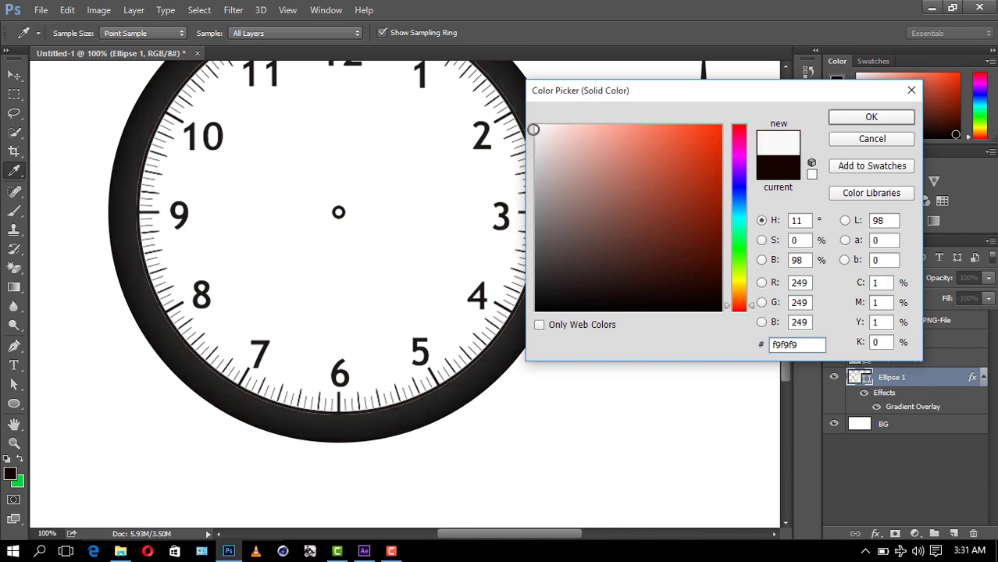
pyautogui.click(843, 123)
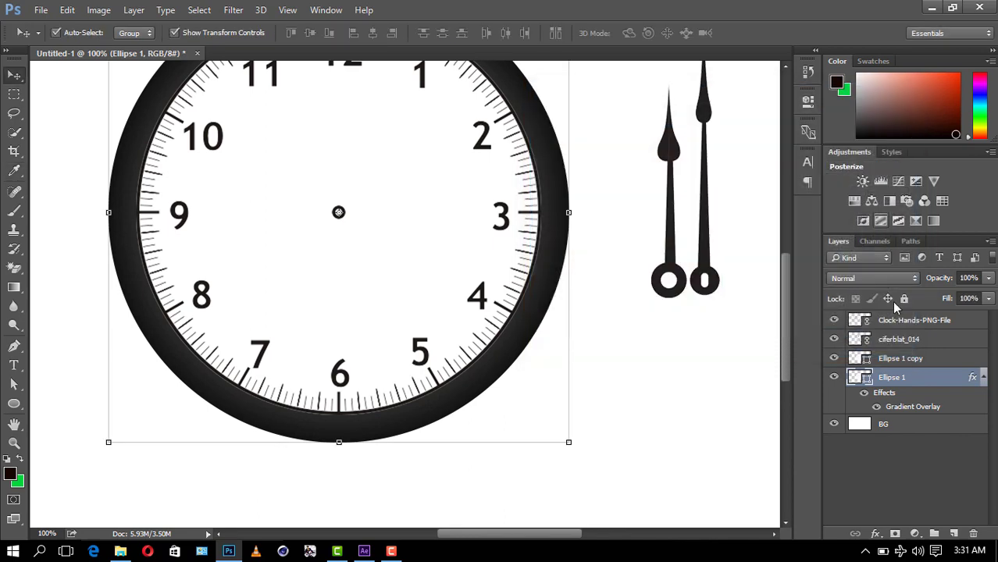
# Set the gradient overlay opacity to 58%, enable Drop Shadow, and shrink the gradient scale
pyautogui.doubleClick(912, 407)
pyautogui.moveTo(728, 148); pyautogui.dragTo(665, 150)
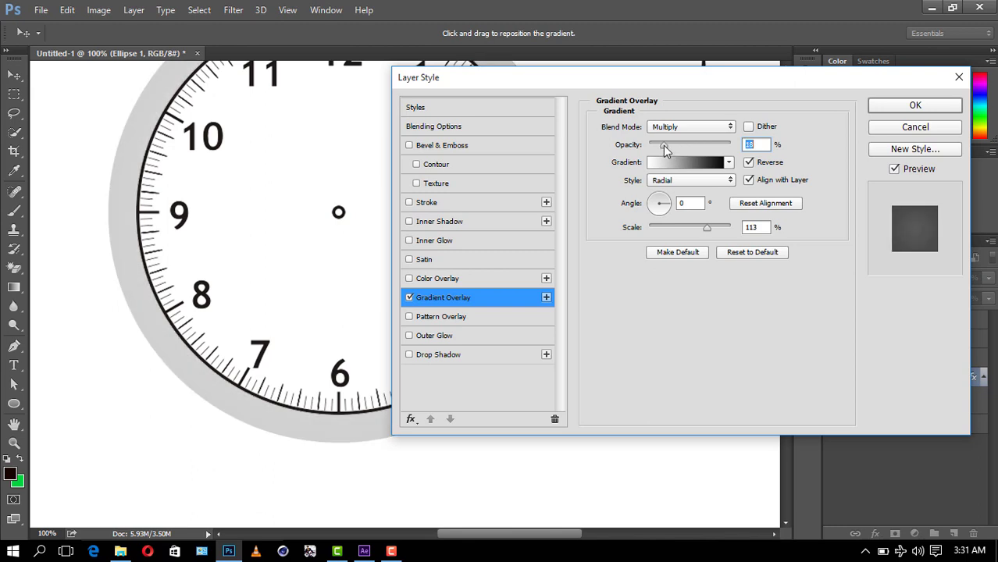
pyautogui.moveTo(664, 150); pyautogui.dragTo(669, 148)
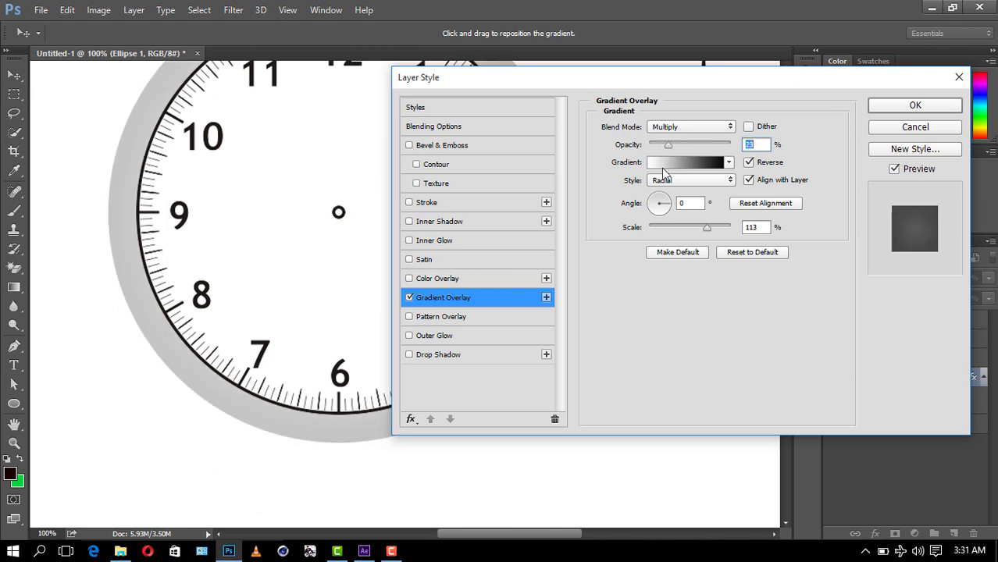
pyautogui.click(413, 356)
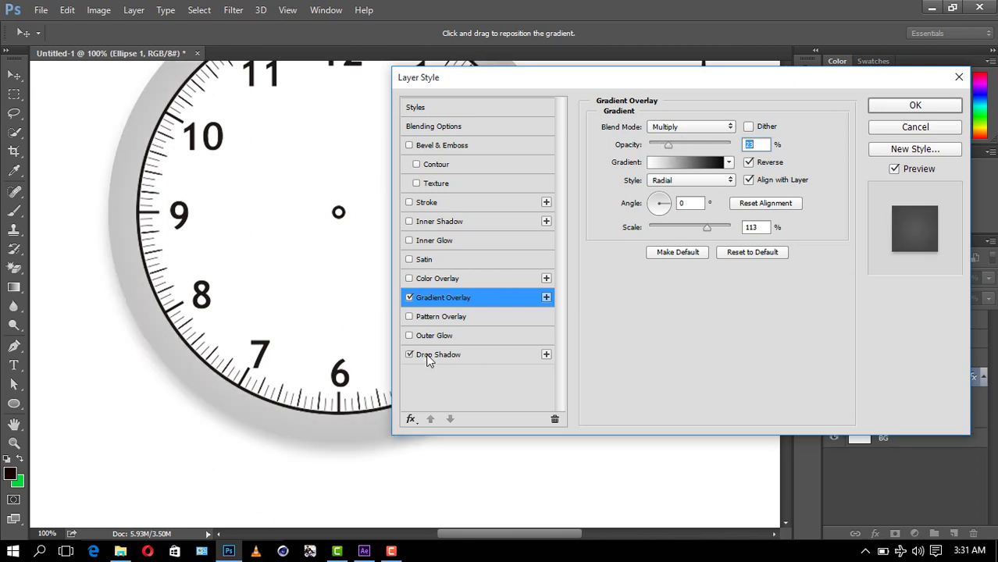
pyautogui.moveTo(669, 145); pyautogui.dragTo(698, 146)
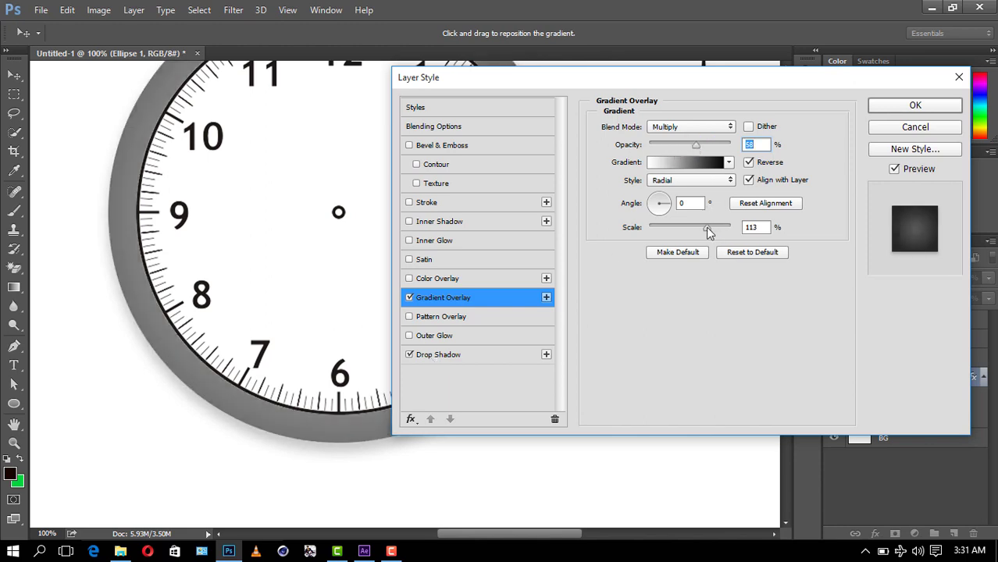
pyautogui.moveTo(707, 228); pyautogui.dragTo(683, 229)
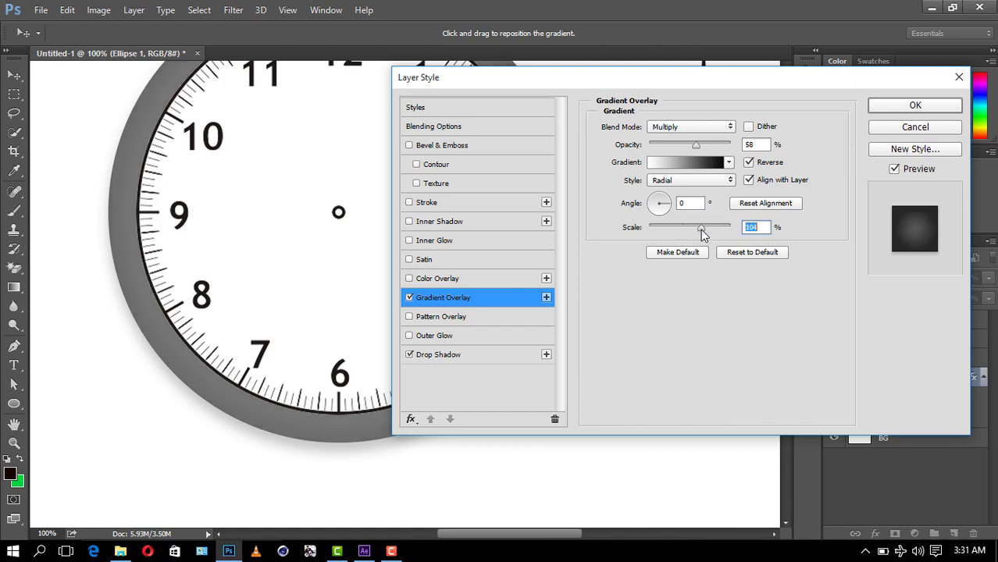
pyautogui.click(915, 105)
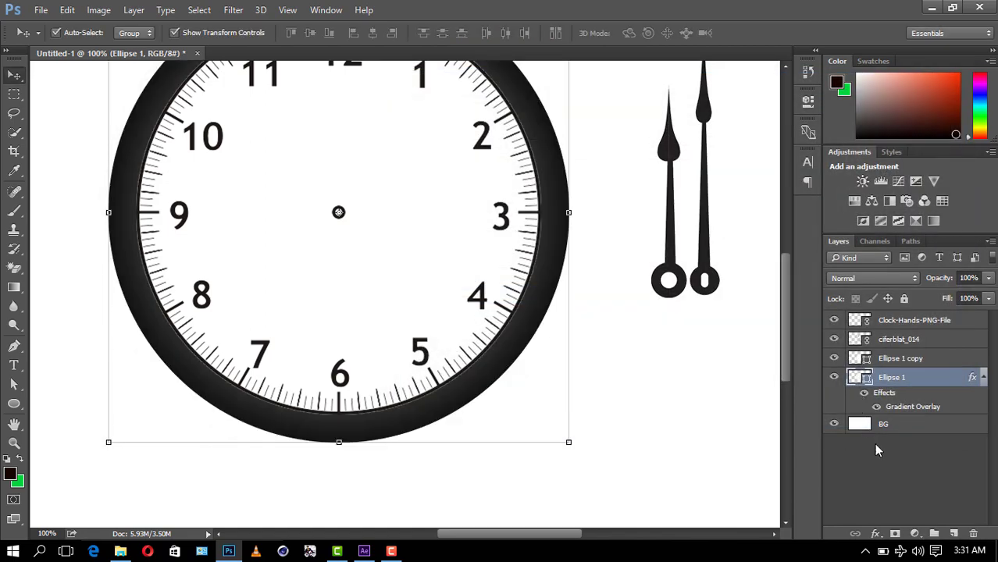
# Add a Drop Shadow to the rim, raise its opacity and set size 8
pyautogui.click(875, 533)
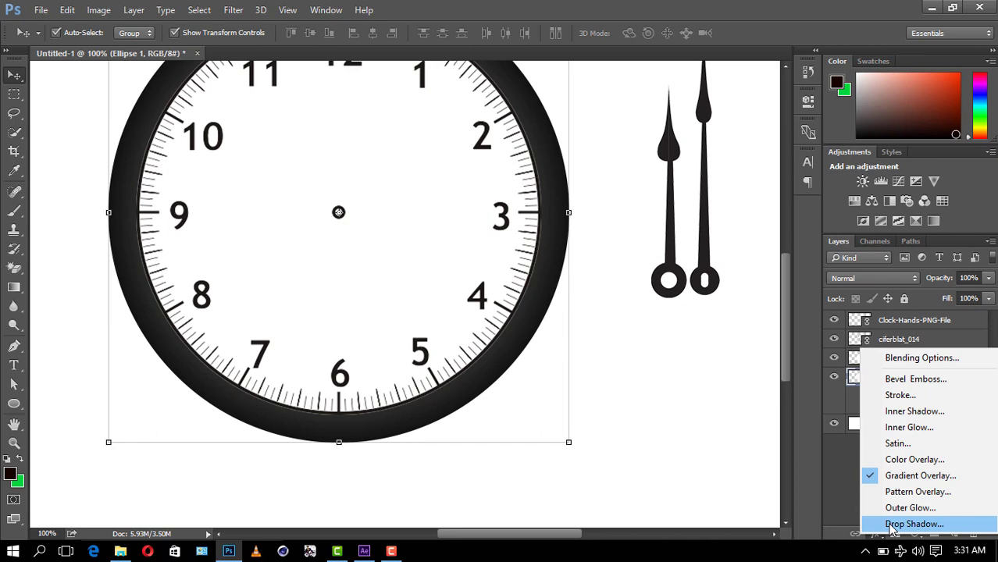
pyautogui.click(913, 524)
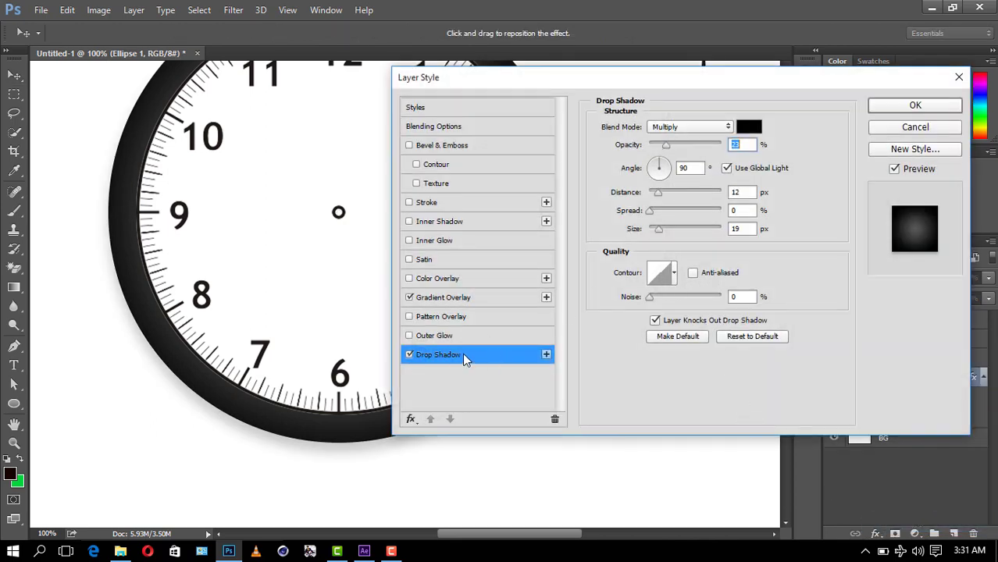
pyautogui.moveTo(667, 145); pyautogui.dragTo(700, 148)
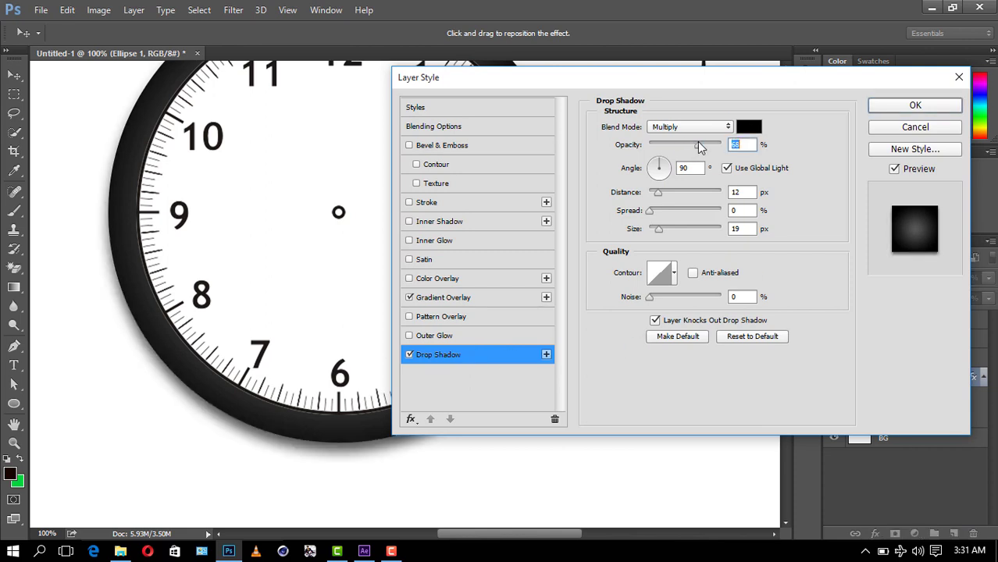
pyautogui.moveTo(660, 195); pyautogui.dragTo(655, 195)
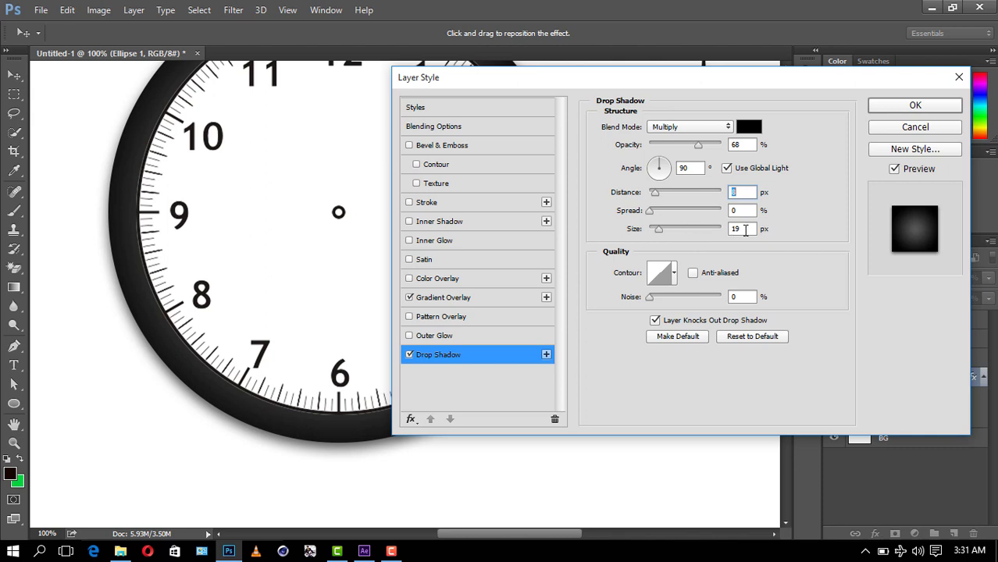
pyautogui.doubleClick(742, 228)
pyautogui.write('8')
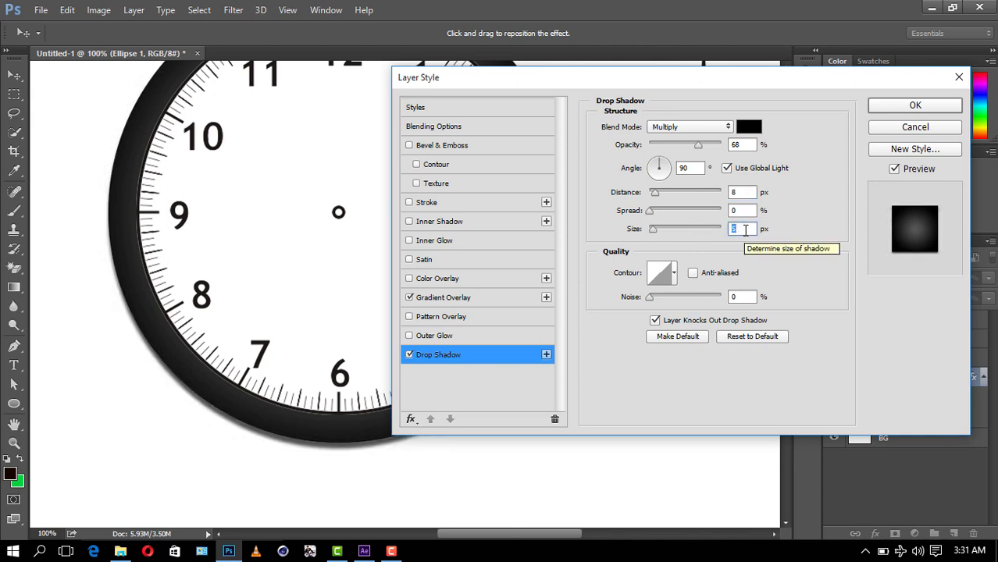
# Adjust the shadow distance, spread and size values with the arrow keys
pyautogui.click(740, 195)
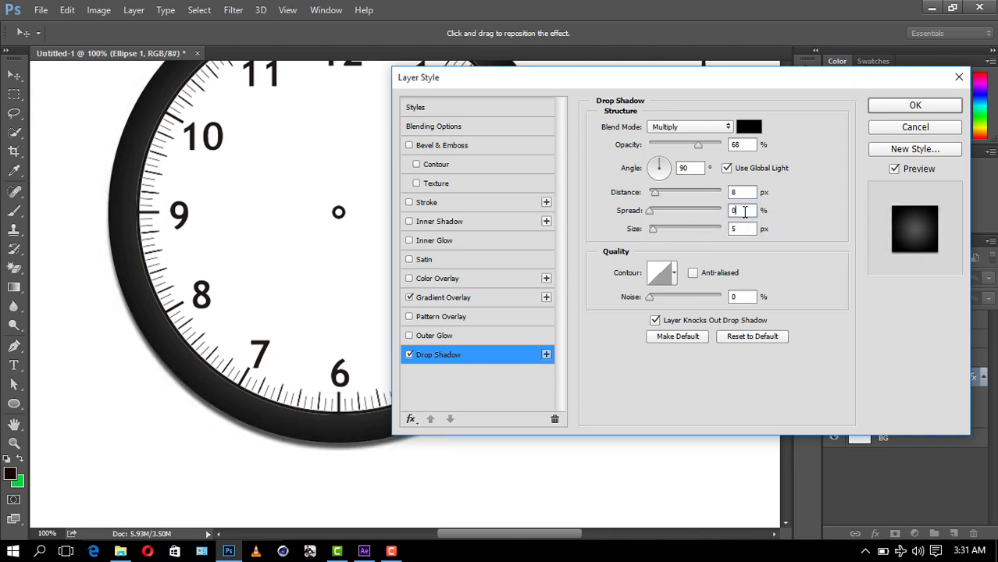
pyautogui.write('10')
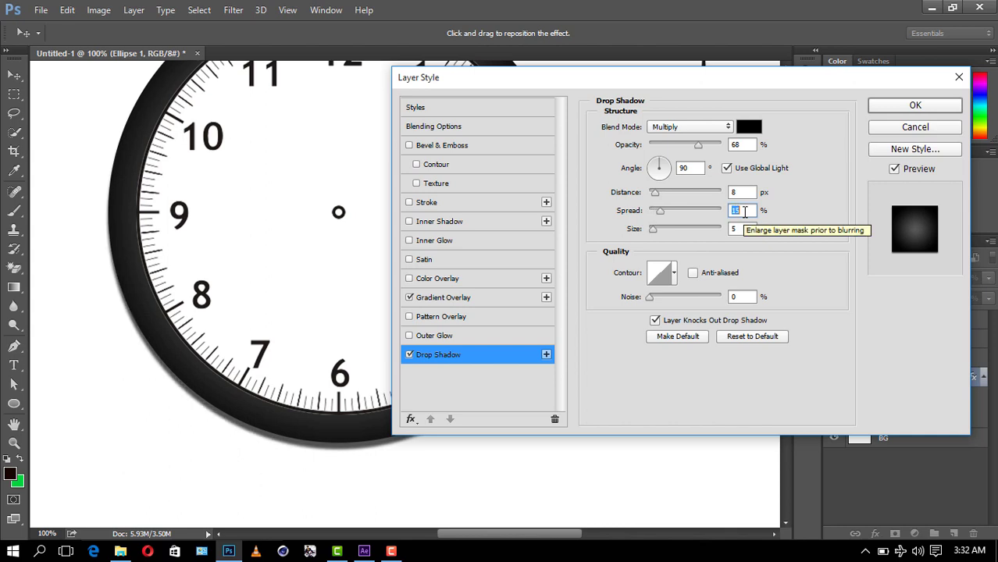
pyautogui.click(743, 192)
pyautogui.press('Up')
pyautogui.press('Up')
pyautogui.press('Up')
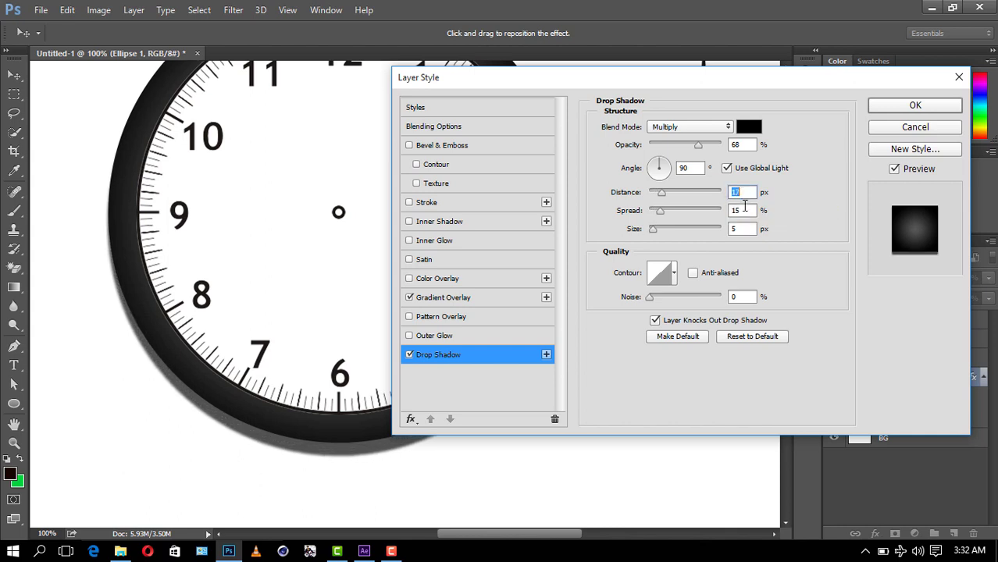
pyautogui.click(742, 211)
pyautogui.press('Down')
pyautogui.press('Down')
pyautogui.press('Down')
pyautogui.press('Down')
pyautogui.press('Down')
pyautogui.press('Down')
pyautogui.press('Down')
pyautogui.press('Down')
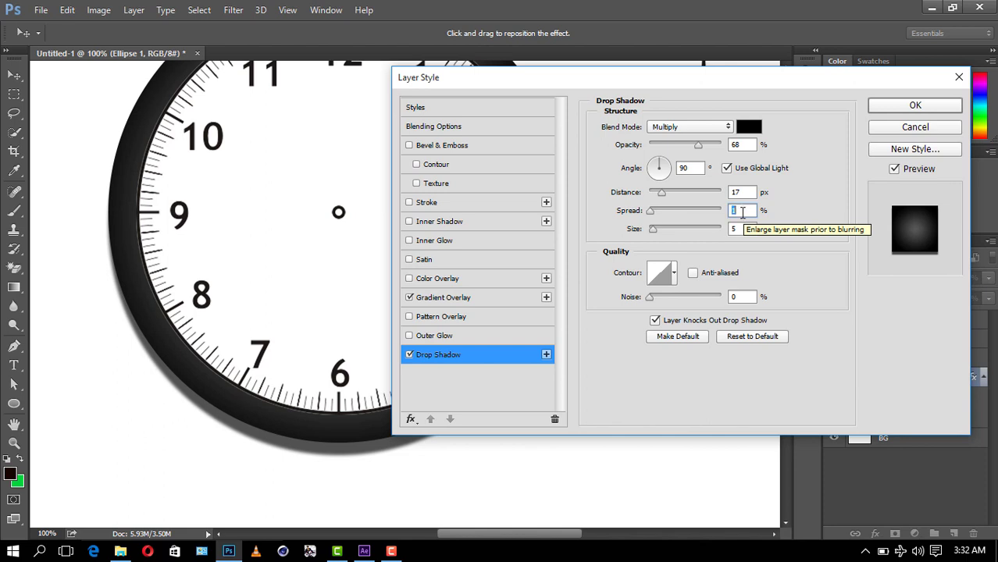
pyautogui.press('Up')
pyautogui.press('Up')
pyautogui.press('Up')
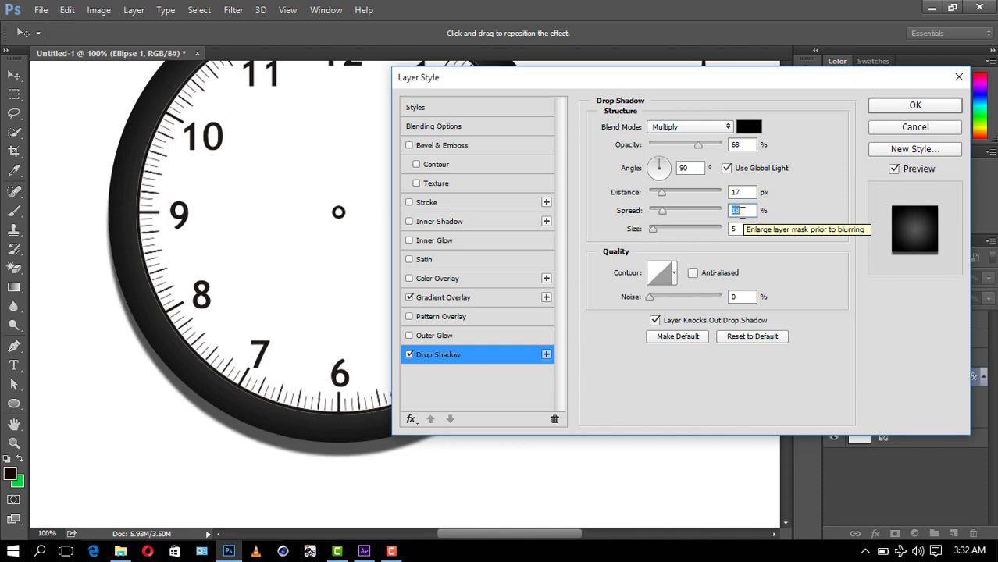
pyautogui.click(740, 229)
pyautogui.press('Down')
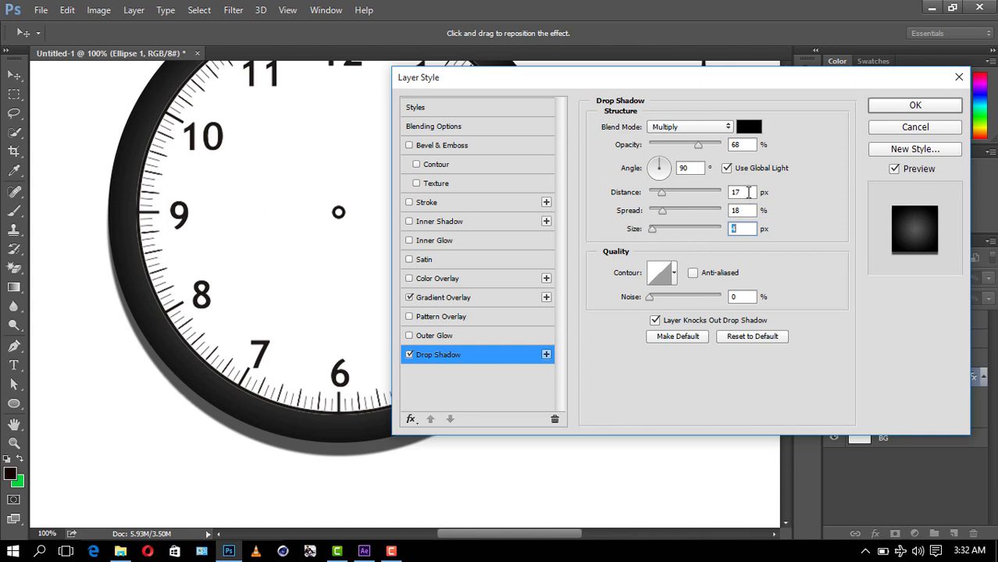
# Finalize the shadow at distance 1 px, spread 11%, size 11 px and opacity 40%
pyautogui.click(748, 192)
pyautogui.press('Down')
pyautogui.press('Down')
pyautogui.press('Down')
pyautogui.press('Down')
pyautogui.press('Down')
pyautogui.press('Down')
pyautogui.press('Down')
pyautogui.press('Down')
pyautogui.press('Down')
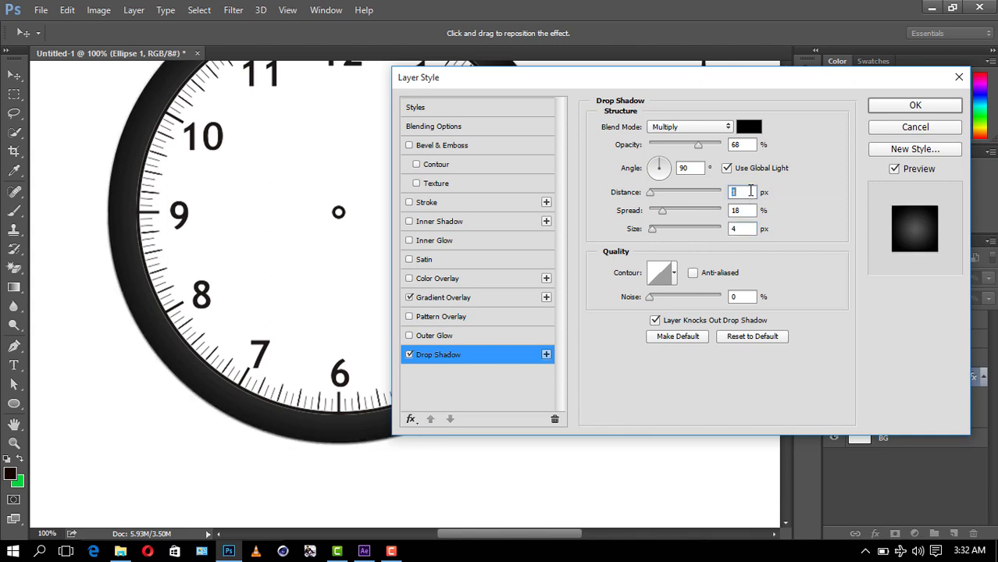
pyautogui.click(740, 228)
pyautogui.moveTo(661, 232)
pyautogui.mouseDown()
pyautogui.moveTo(673, 232)
pyautogui.moveTo(652, 231)
pyautogui.mouseUp()
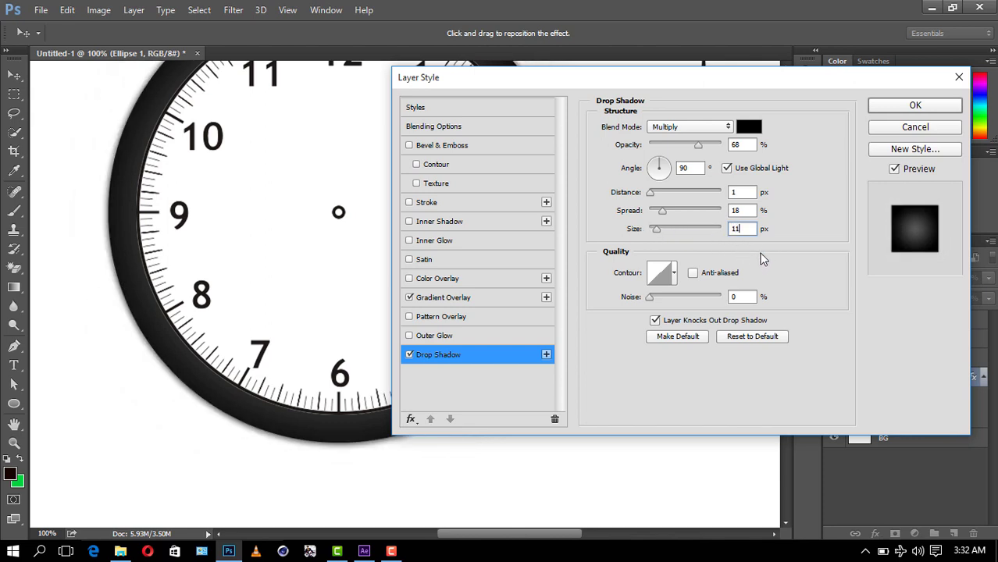
pyautogui.click(746, 211)
pyautogui.click(742, 228)
pyautogui.click(743, 211)
pyautogui.write('11')
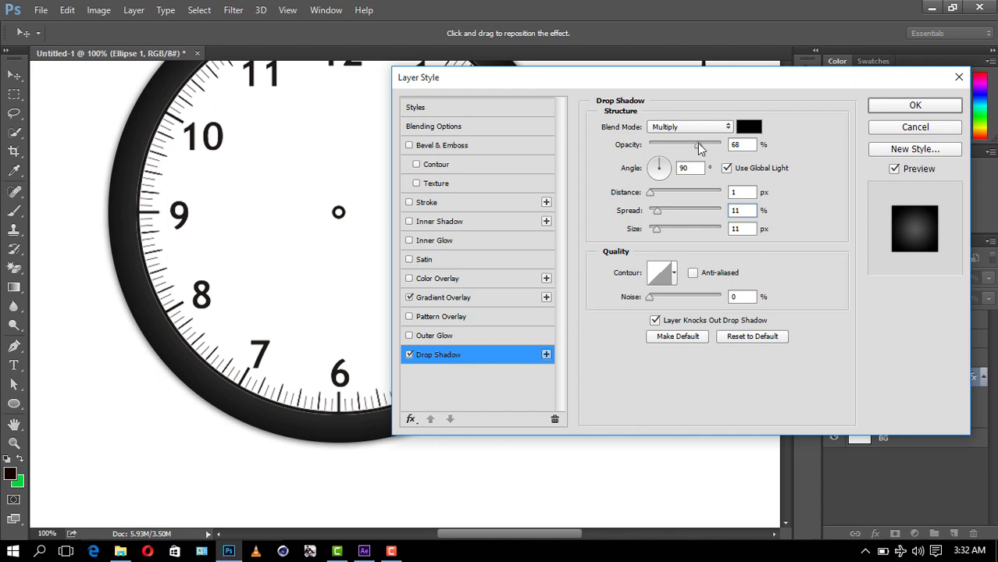
pyautogui.moveTo(698, 147); pyautogui.dragTo(680, 151)
# Apply the drop shadow, fit the canvas on screen, and select the BG layer
pyautogui.click(890, 107)
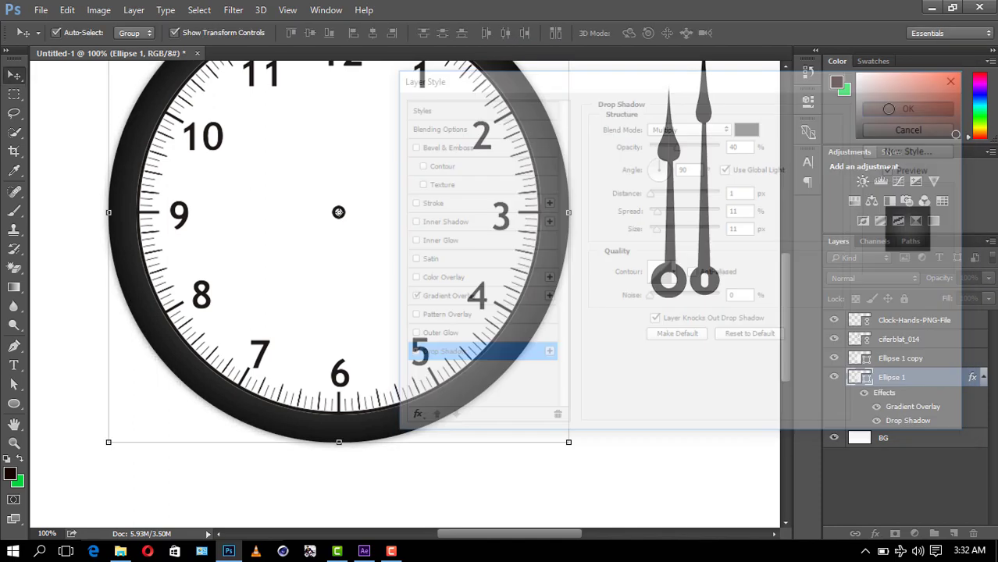
pyautogui.click(14, 443)
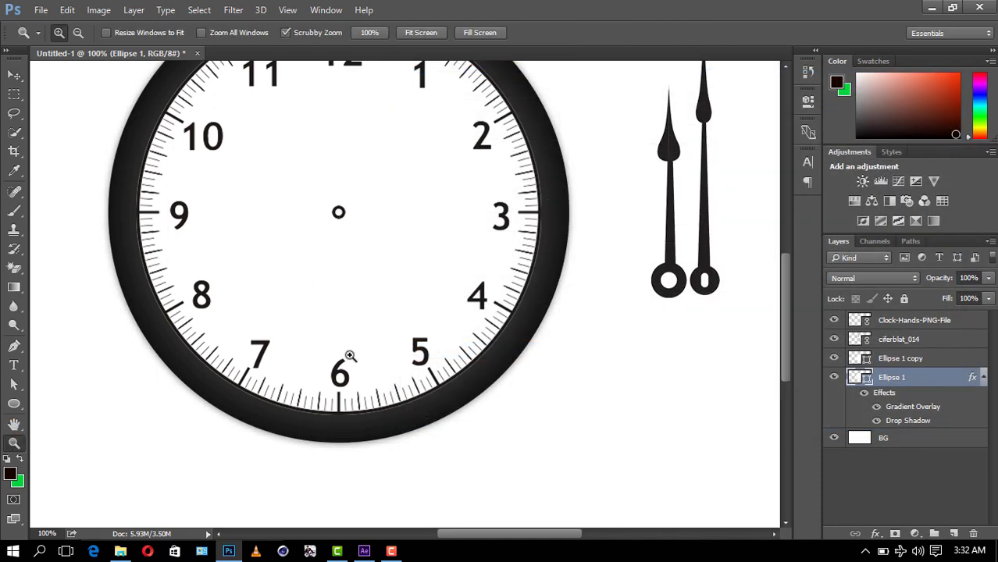
pyautogui.rightClick(348, 357)
pyautogui.click(371, 363)
pyautogui.click(14, 74)
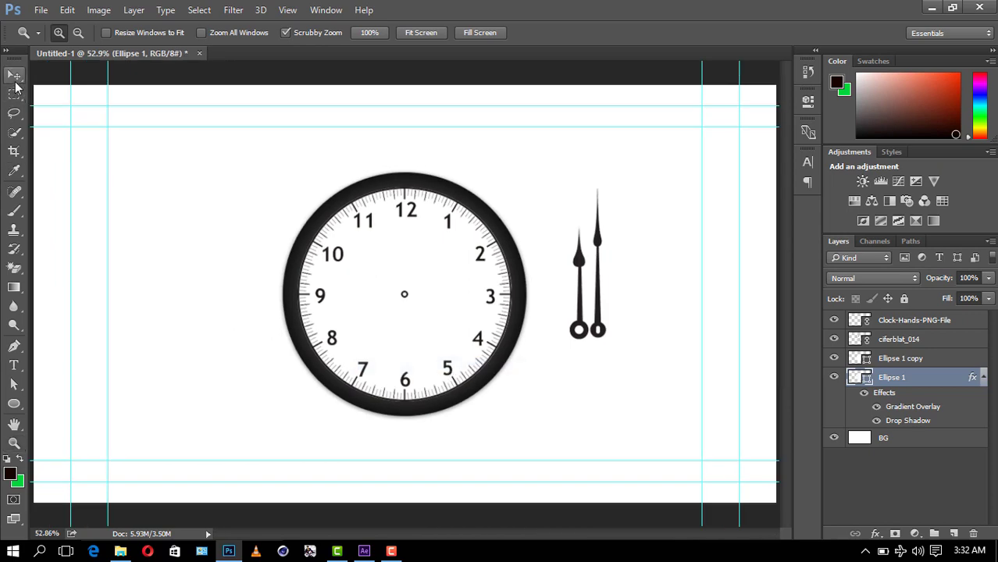
pyautogui.click(893, 441)
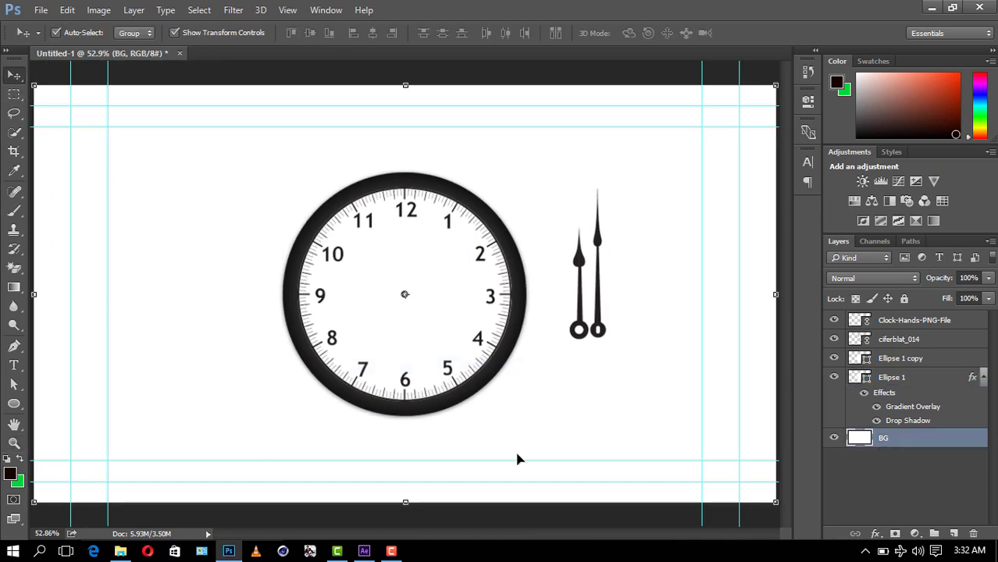
# Set the foreground colour to crimson red b40b37
pyautogui.click(10, 473)
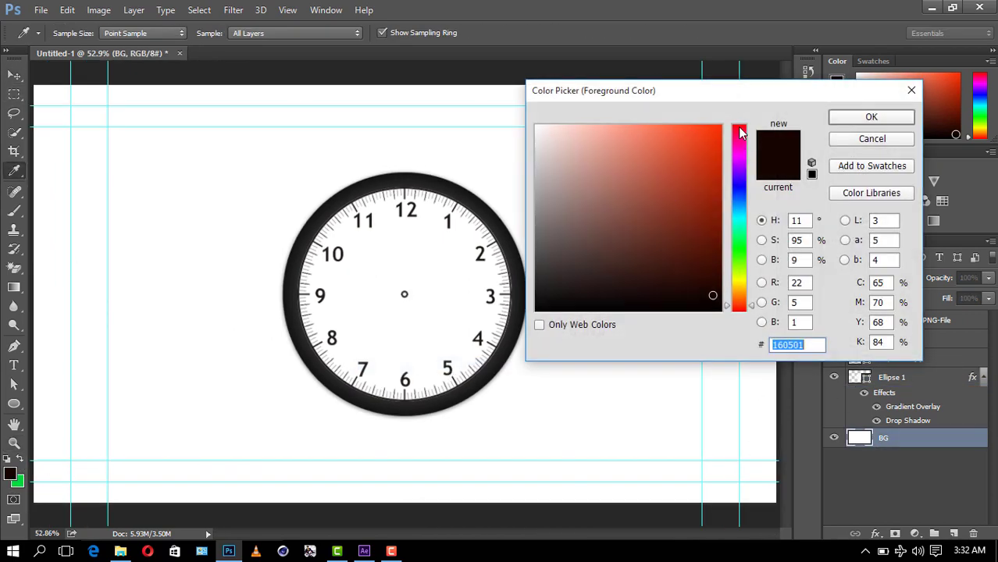
pyautogui.moveTo(740, 133); pyautogui.dragTo(742, 123)
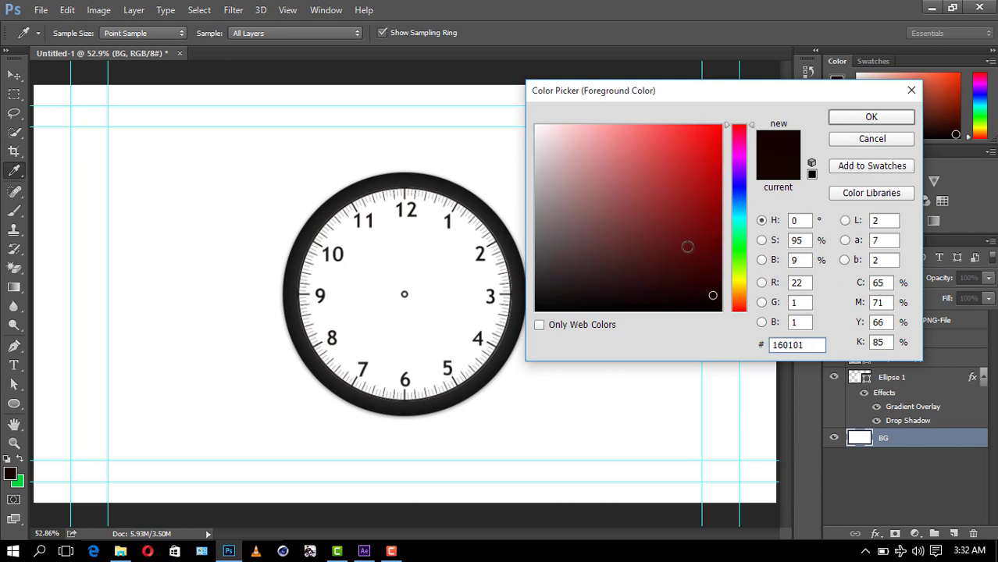
pyautogui.click(742, 137)
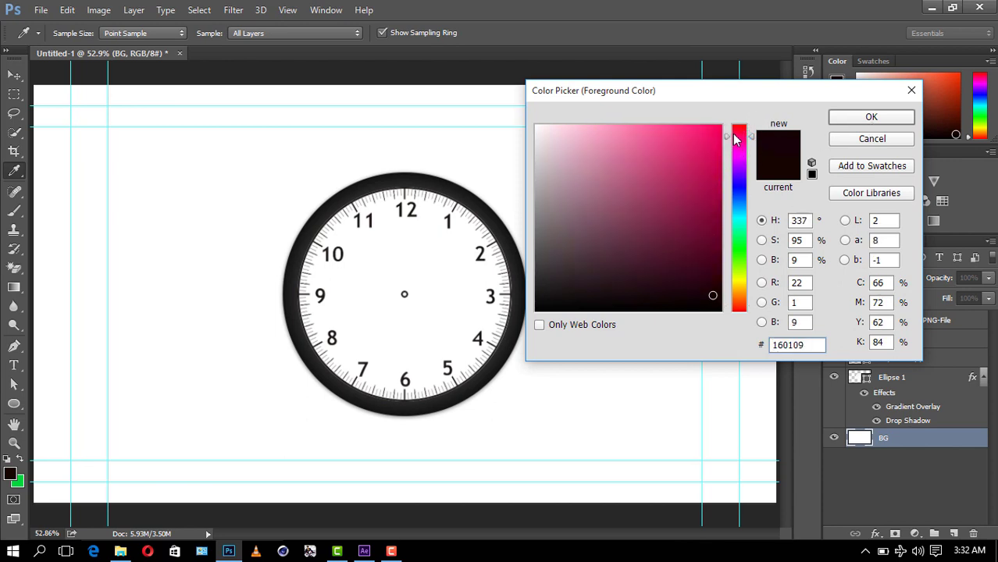
pyautogui.moveTo(728, 141); pyautogui.dragTo(728, 135)
pyautogui.click(720, 145)
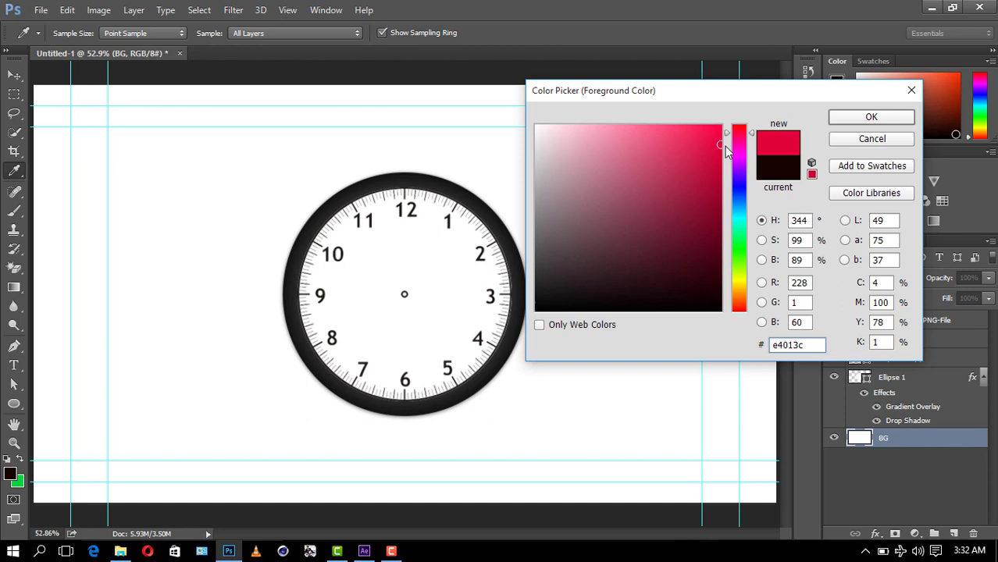
pyautogui.moveTo(711, 177); pyautogui.dragTo(710, 180)
pyautogui.click(853, 118)
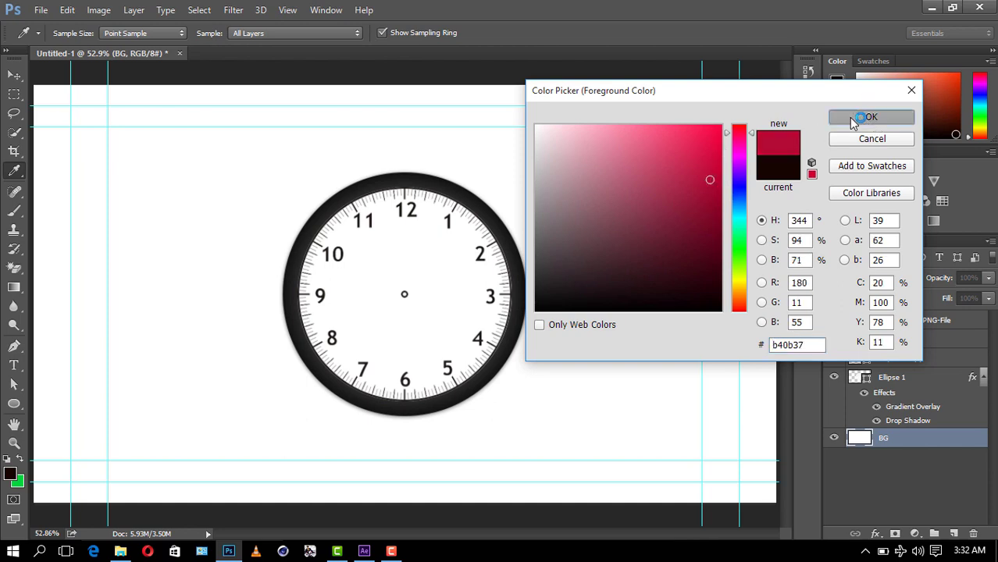
# Fill the BG layer with crimson using the Paint Bucket Tool
pyautogui.press('v')
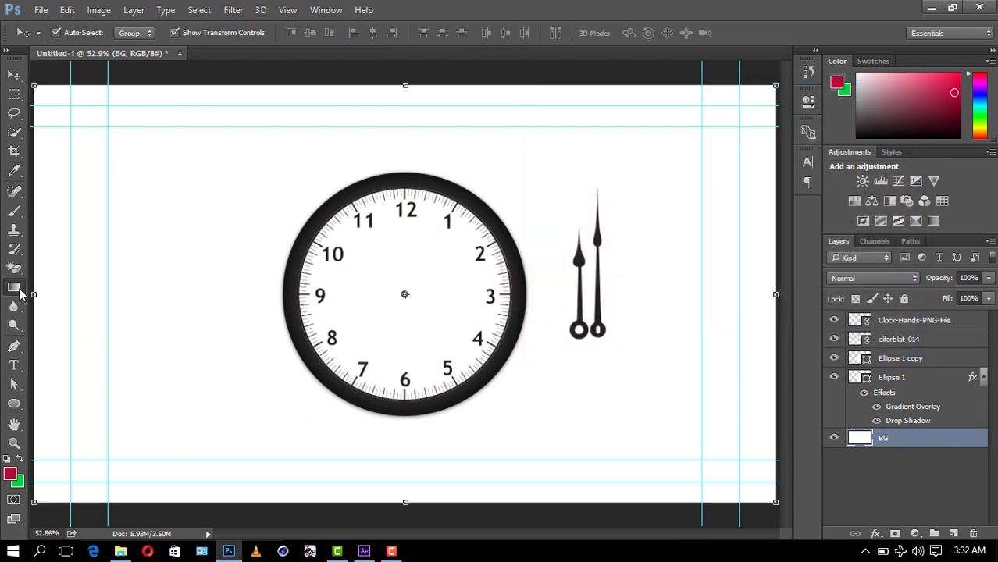
pyautogui.click(14, 287)
pyautogui.click(86, 300)
pyautogui.click(216, 304)
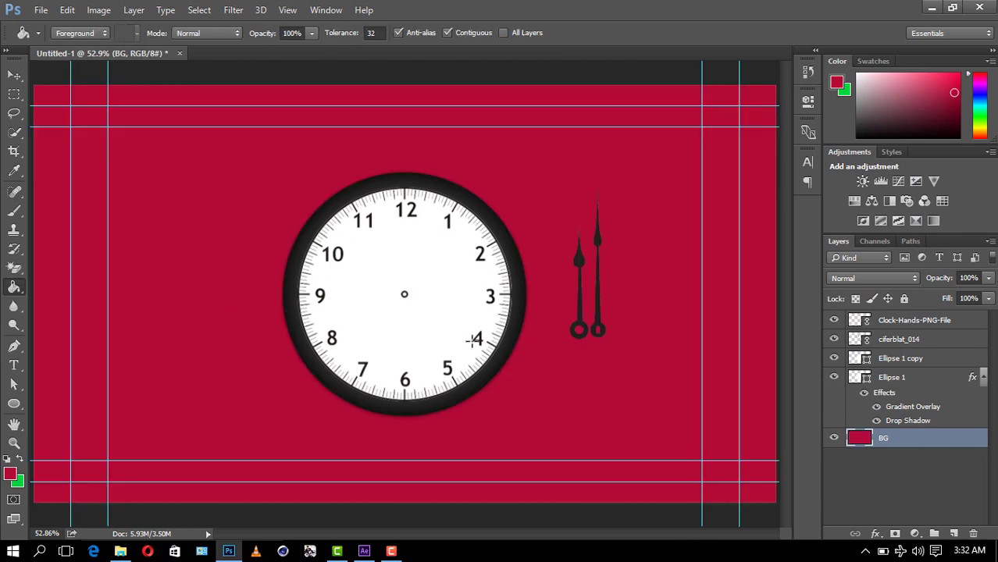
pyautogui.click(14, 75)
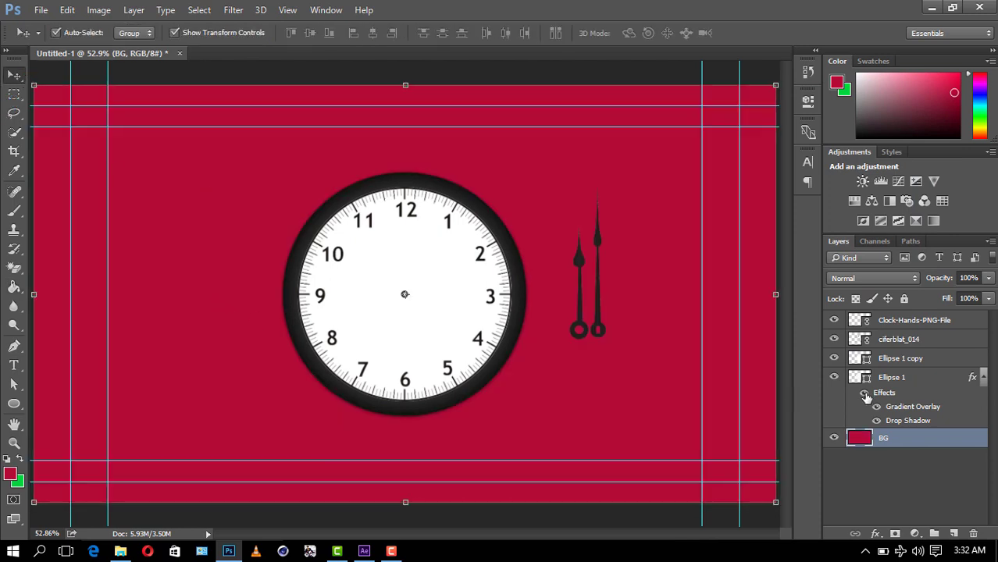
pyautogui.doubleClick(906, 409)
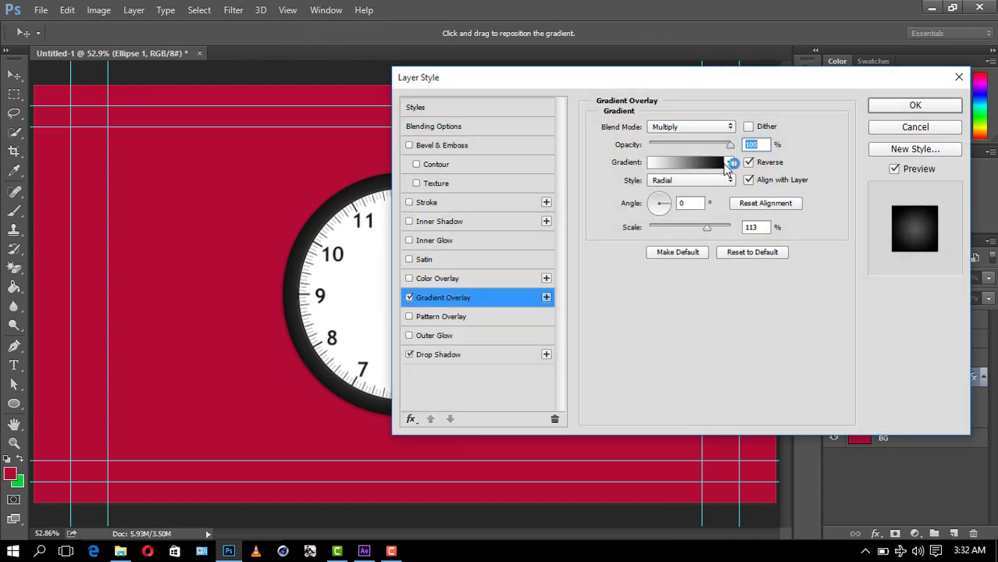
pyautogui.moveTo(729, 144)
pyautogui.mouseDown()
pyautogui.moveTo(686, 145)
pyautogui.moveTo(734, 139)
pyautogui.mouseUp()
pyautogui.click(910, 106)
# Select the BG layer and pick light cyan #4ed5dd as the foreground colour
pyautogui.click(910, 461)
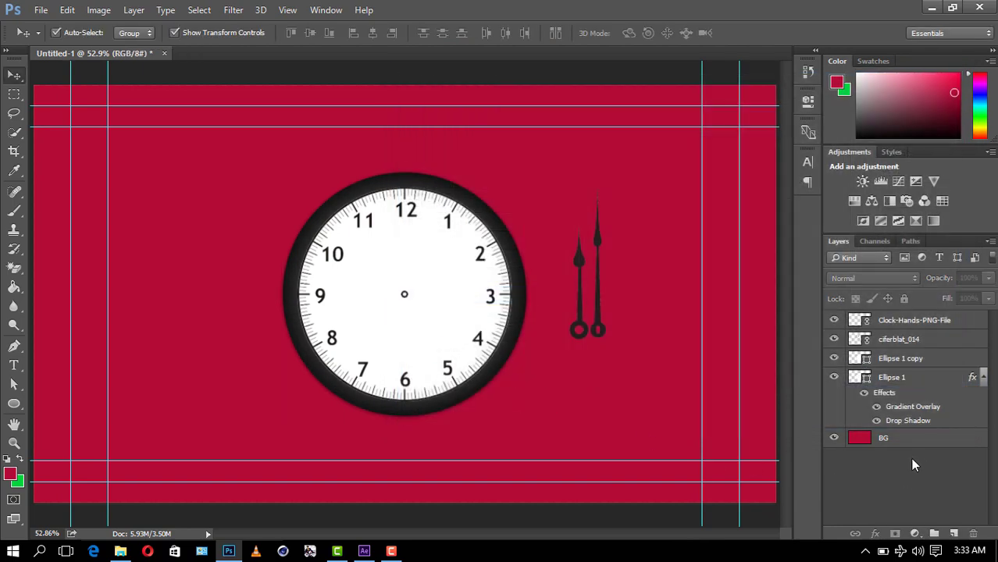
pyautogui.click(890, 438)
pyautogui.click(10, 474)
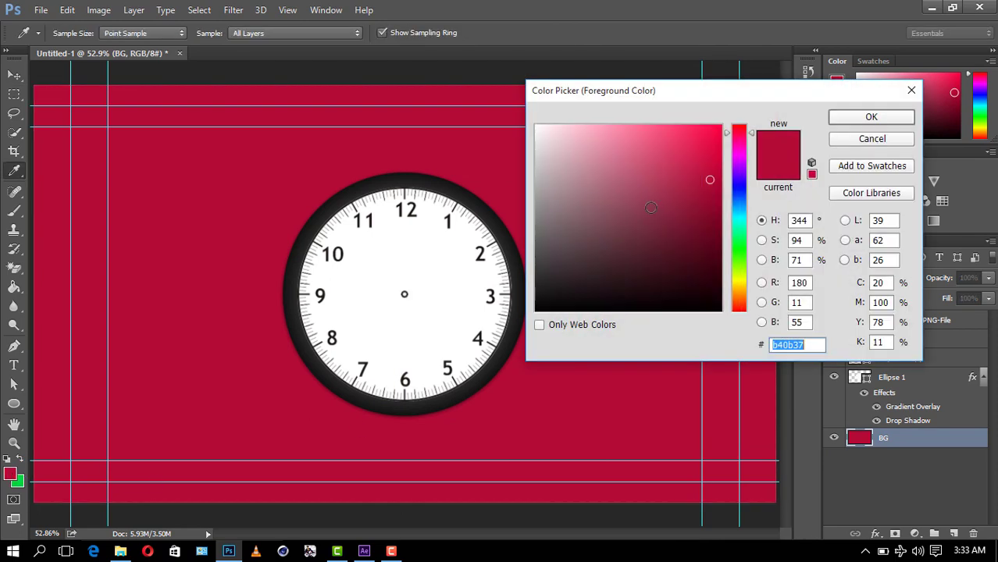
pyautogui.moveTo(740, 189); pyautogui.dragTo(740, 214)
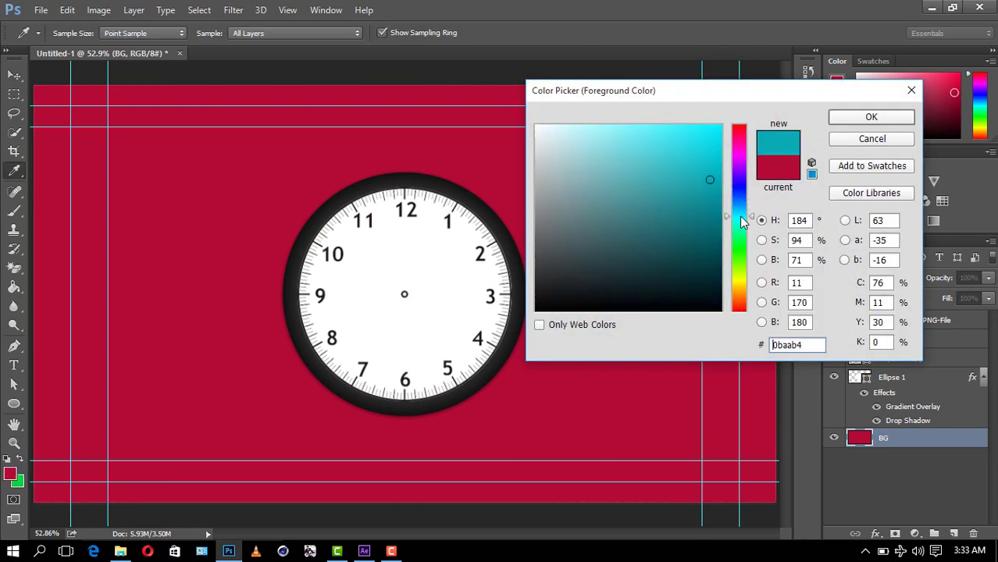
pyautogui.click(663, 149)
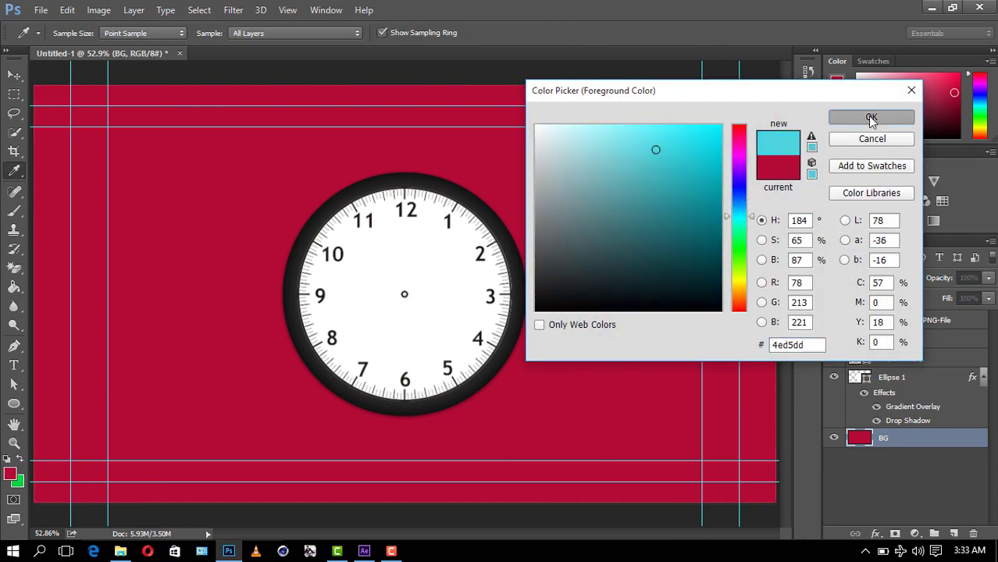
pyautogui.click(870, 117)
# Fill the background with cyan, then select the Clock-Hands-PNG-File layer with the Move tool
pyautogui.click(14, 287)
pyautogui.click(212, 326)
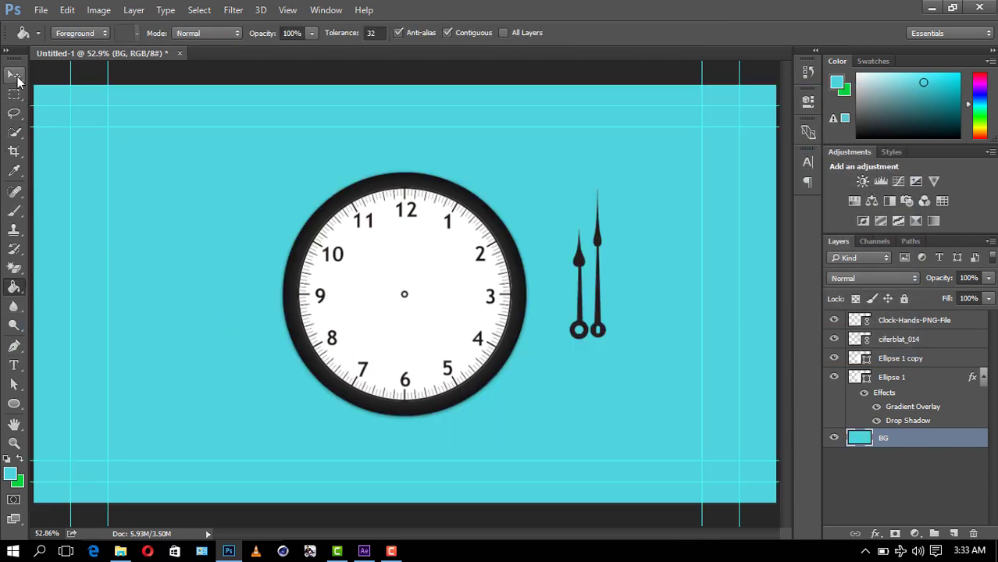
pyautogui.click(14, 75)
pyautogui.click(874, 479)
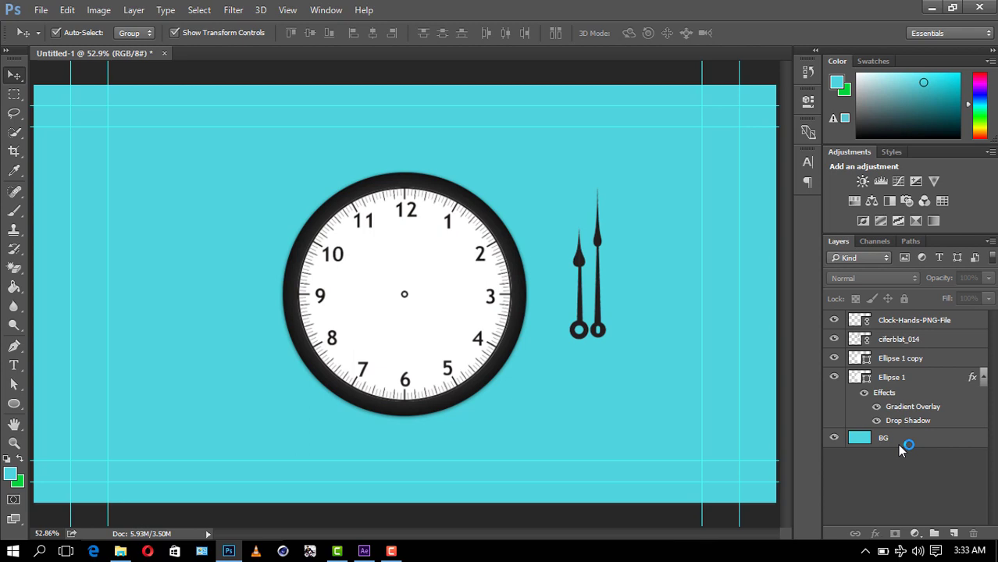
# Duplicate the clock-hands layer and mask the copy to show only the long hand
pyautogui.click(906, 322)
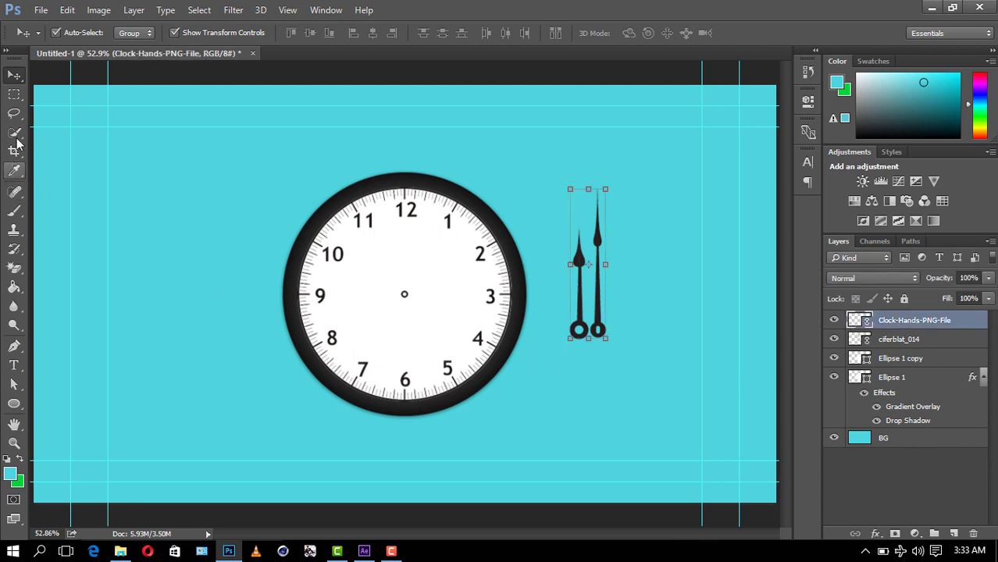
pyautogui.click(14, 94)
pyautogui.moveTo(678, 427); pyautogui.dragTo(588, 167)
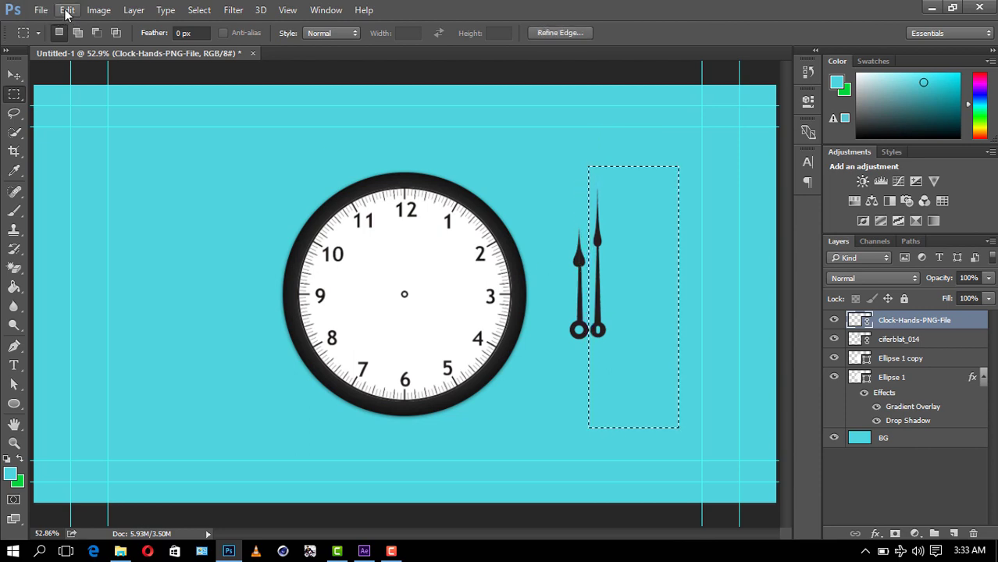
pyautogui.moveTo(917, 327); pyautogui.dragTo(953, 533)
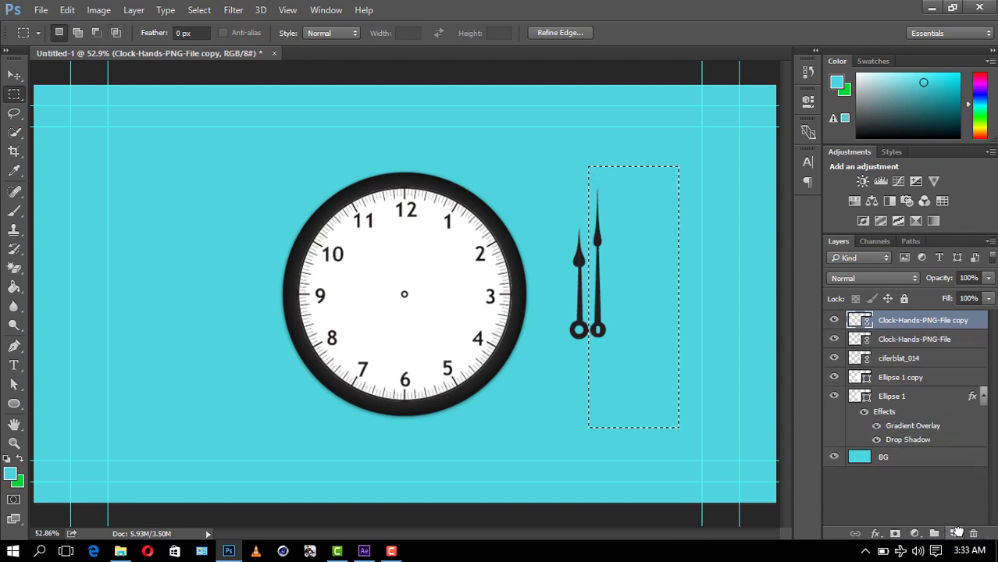
pyautogui.click(896, 533)
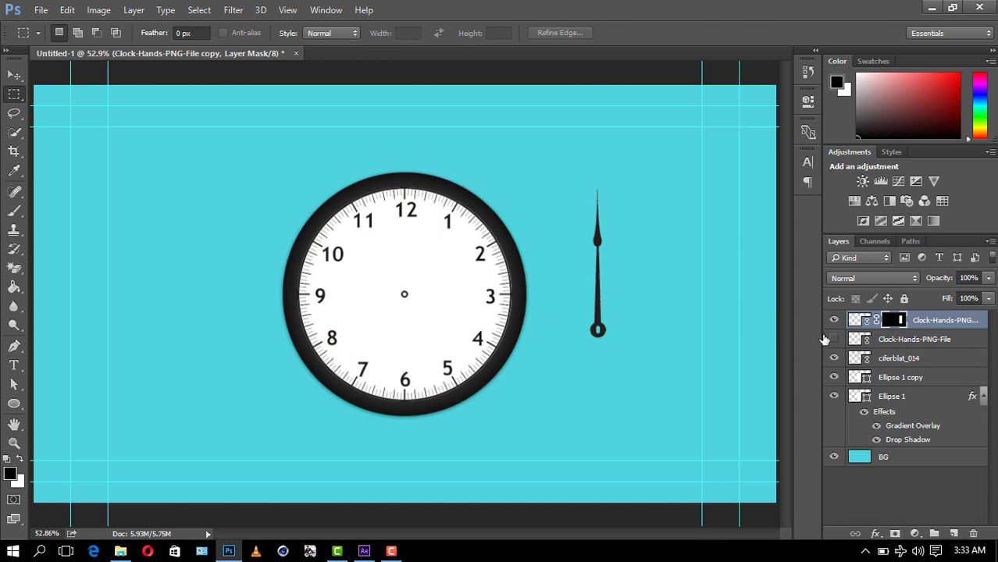
# Hide the copy and mask the original layer to show only the short hand
pyautogui.moveTo(835, 323); pyautogui.dragTo(834, 339)
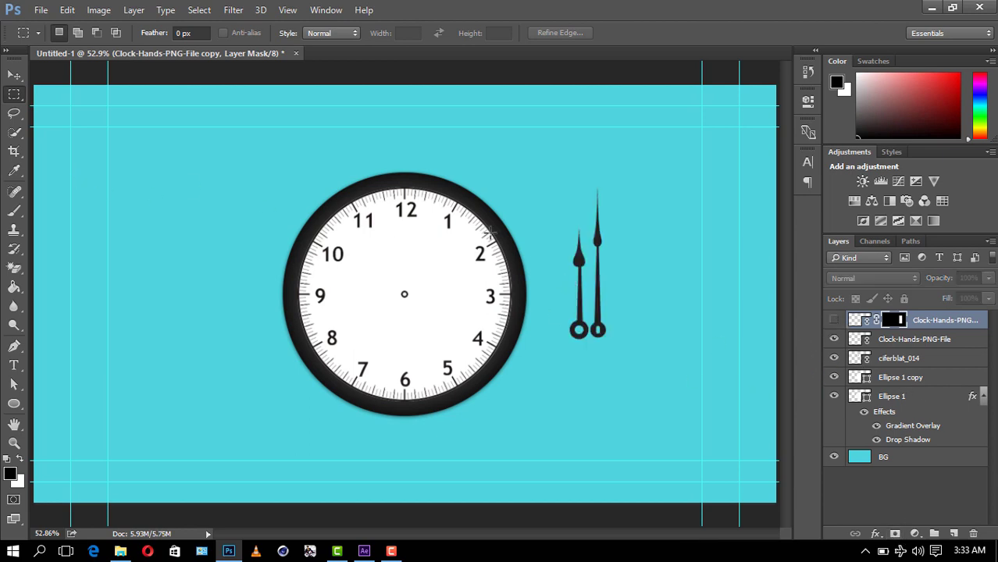
pyautogui.moveTo(560, 213); pyautogui.dragTo(589, 356)
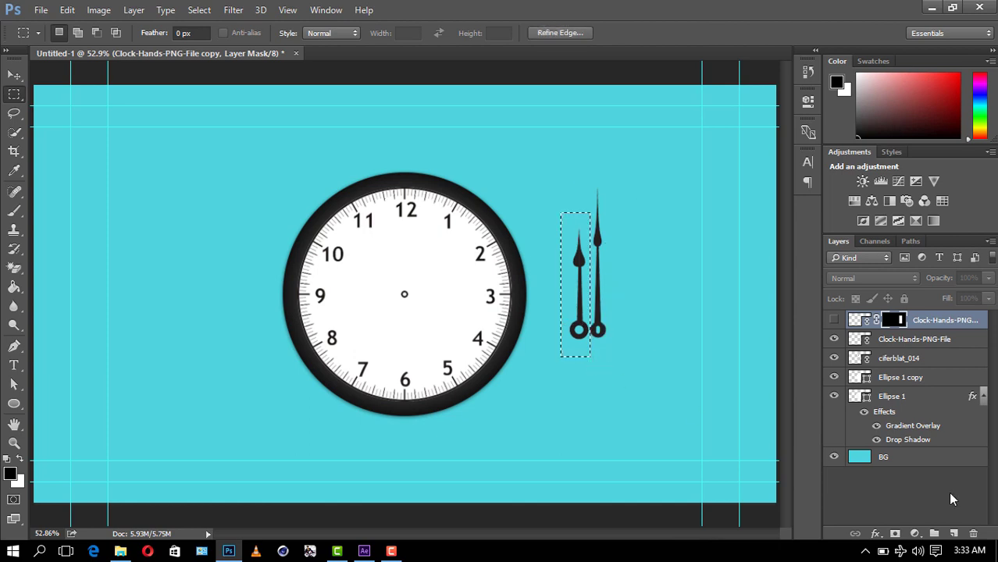
pyautogui.click(897, 533)
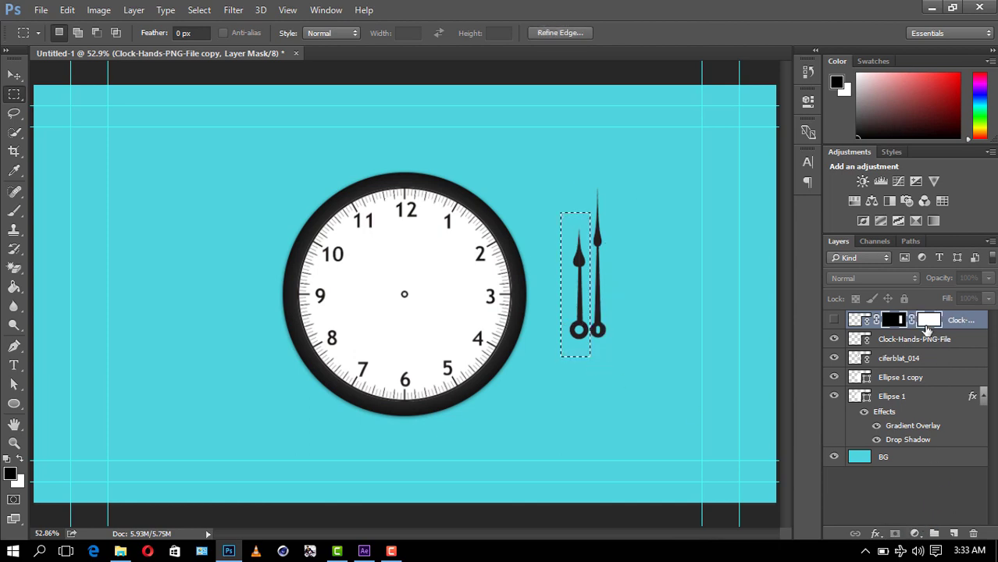
pyautogui.hotkey('ctrl', 'z')
pyautogui.click(890, 344)
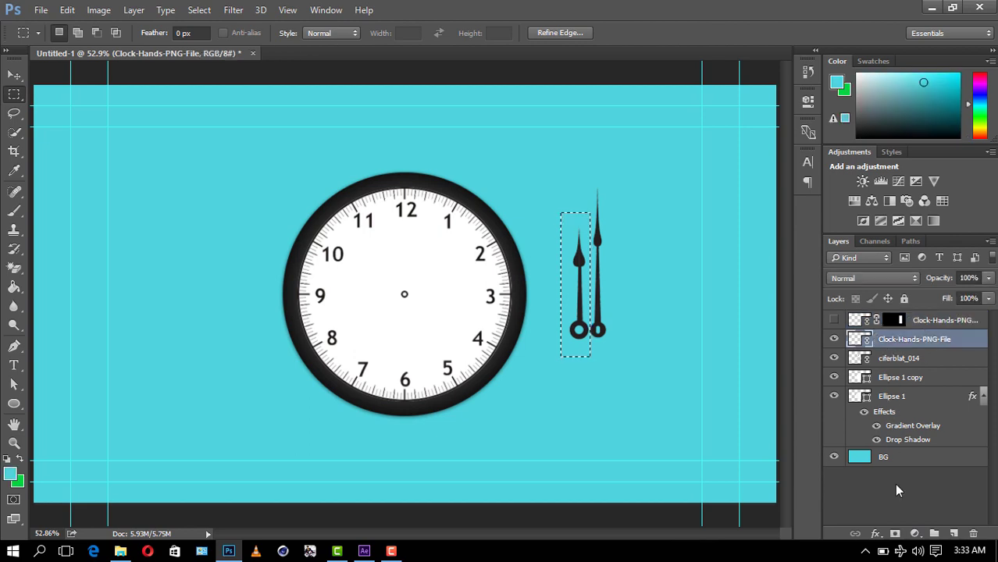
pyautogui.click(895, 533)
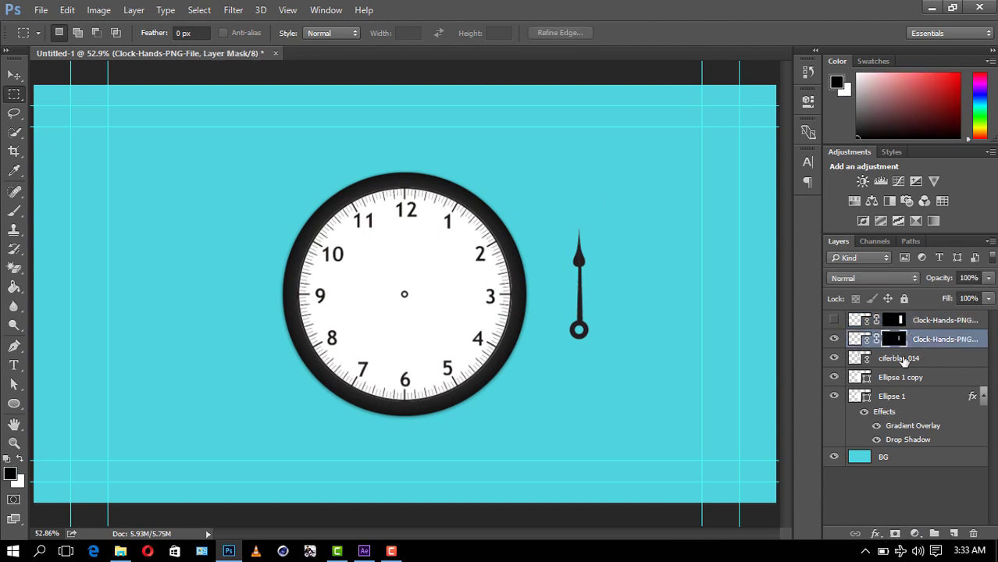
pyautogui.click(834, 321)
# Rasterize the long hand copy, convert it to a smart object and rename it Mshare mrefu
pyautogui.click(944, 321)
pyautogui.rightClick(943, 320)
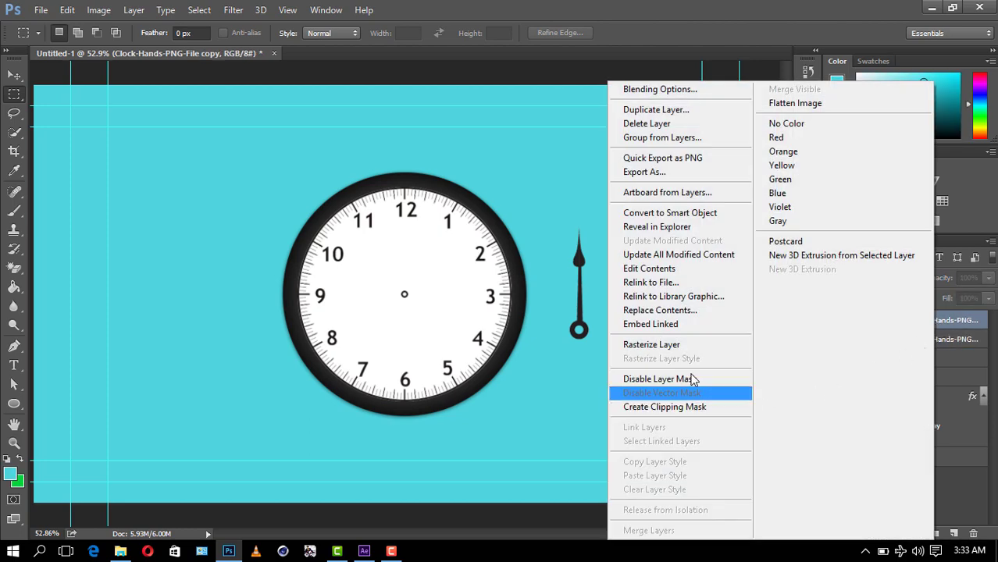
pyautogui.click(679, 350)
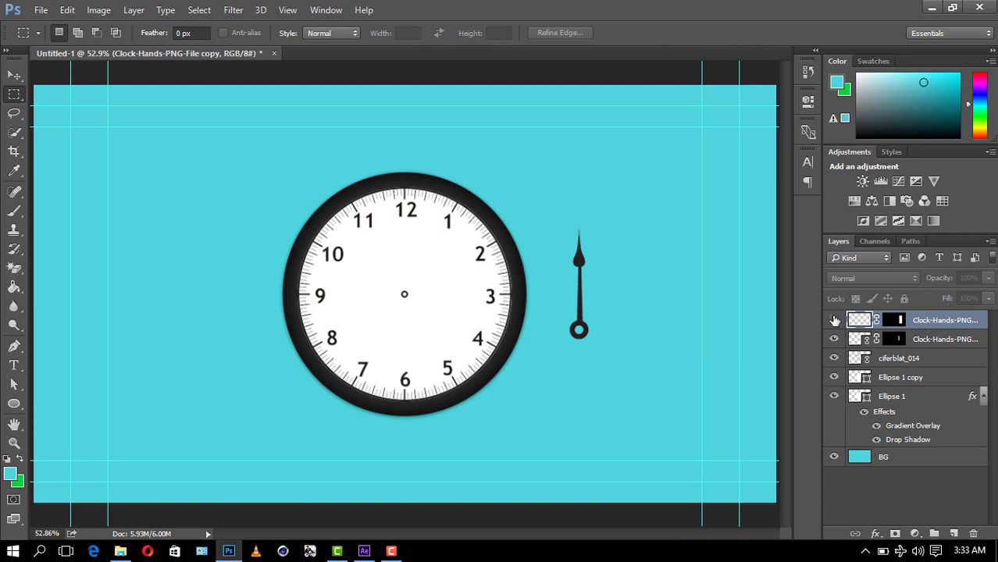
pyautogui.click(833, 321)
pyautogui.rightClick(928, 321)
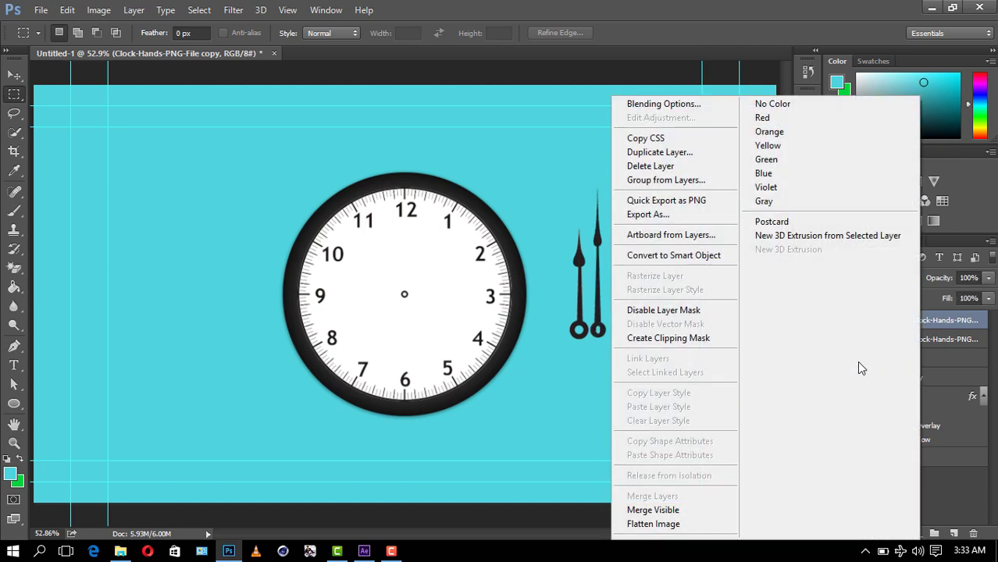
pyautogui.click(687, 256)
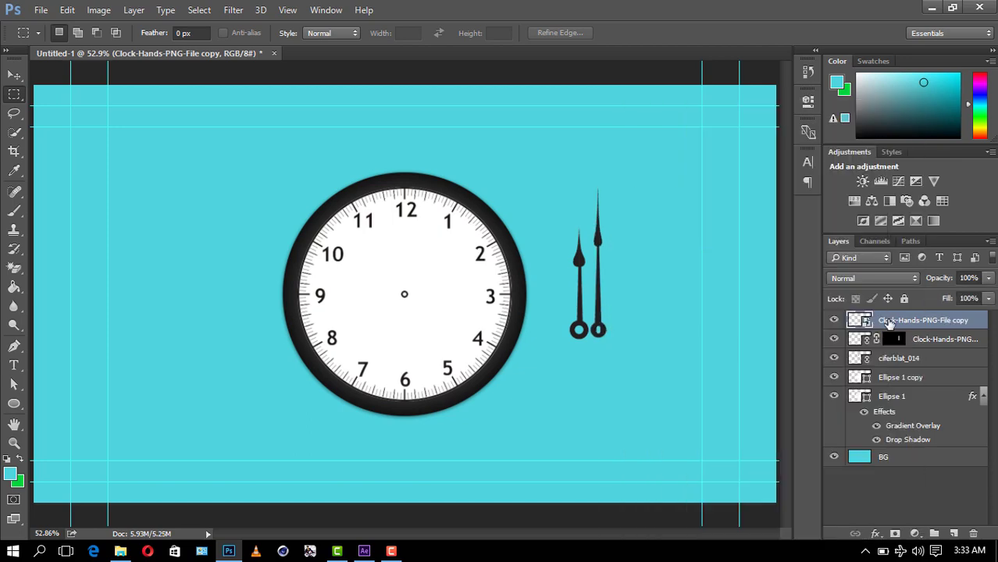
pyautogui.doubleClick(889, 321)
pyautogui.click(833, 321)
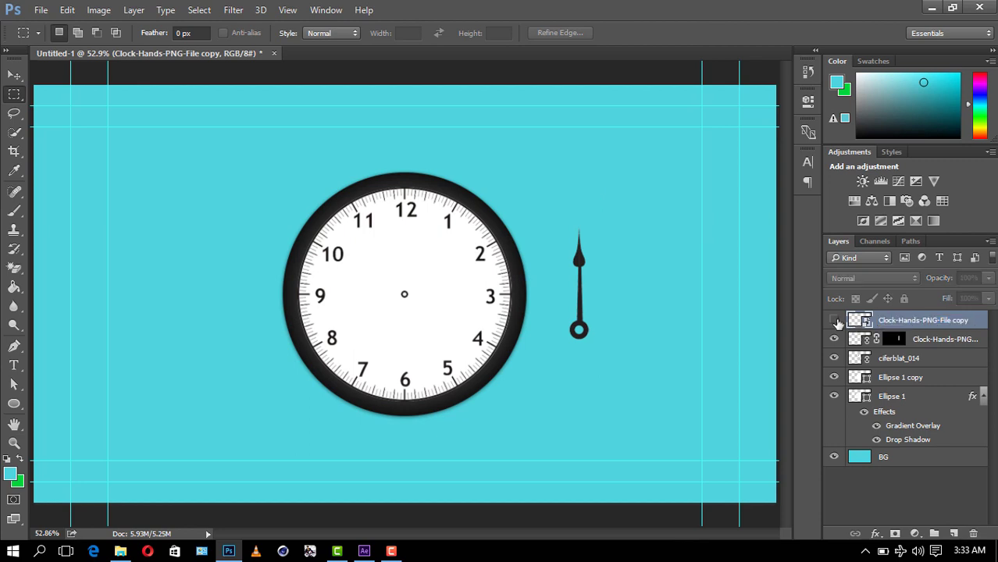
pyautogui.doubleClick(902, 320)
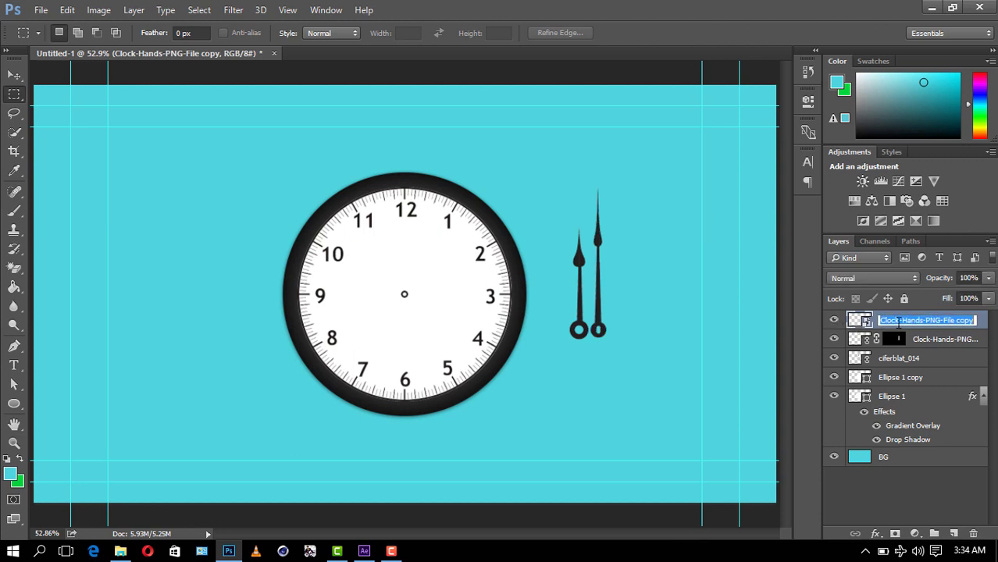
pyautogui.write('Mshate n')
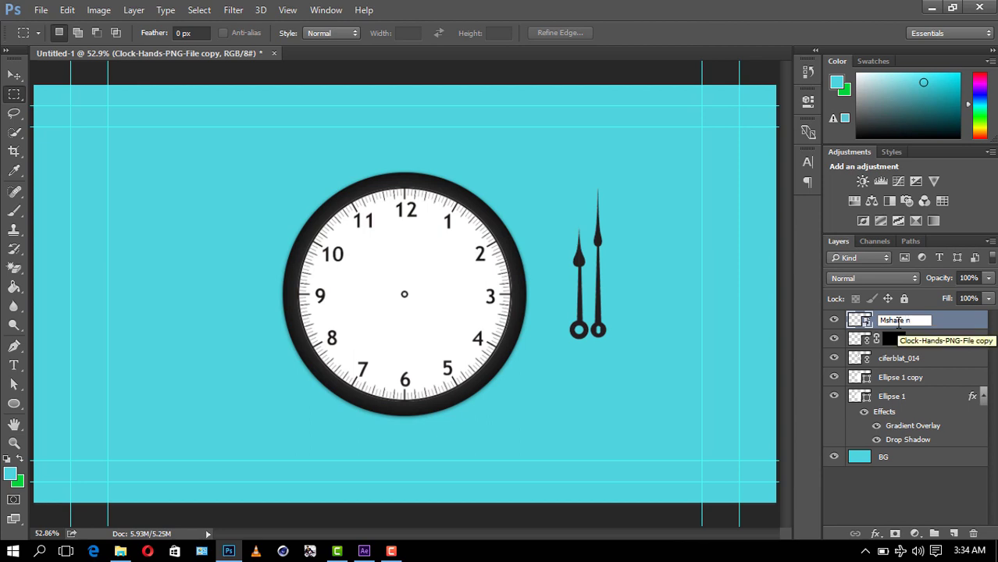
pyautogui.press('BackSpace')
pyautogui.press('BackSpace')
pyautogui.write('mrefu')
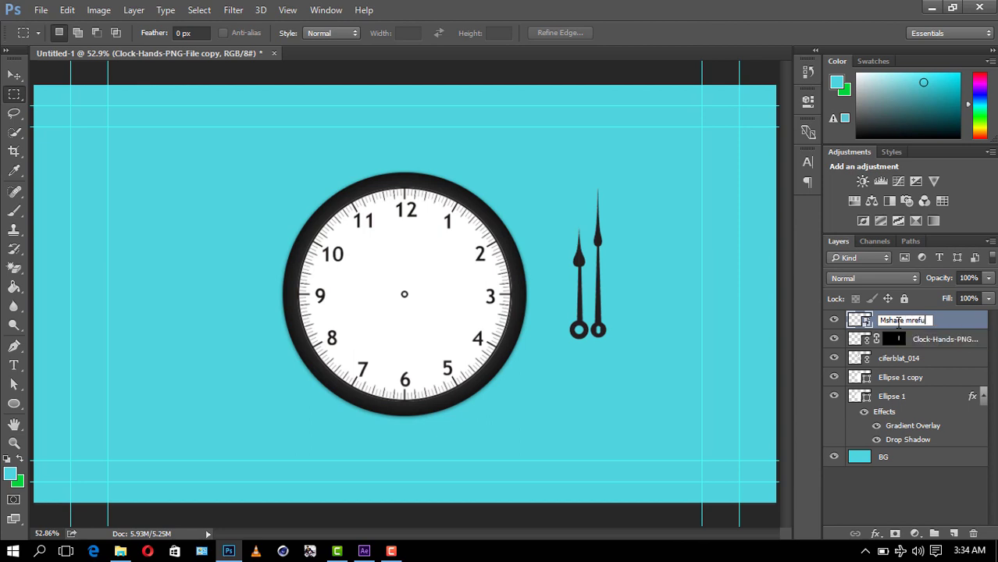
pyautogui.press('Return')
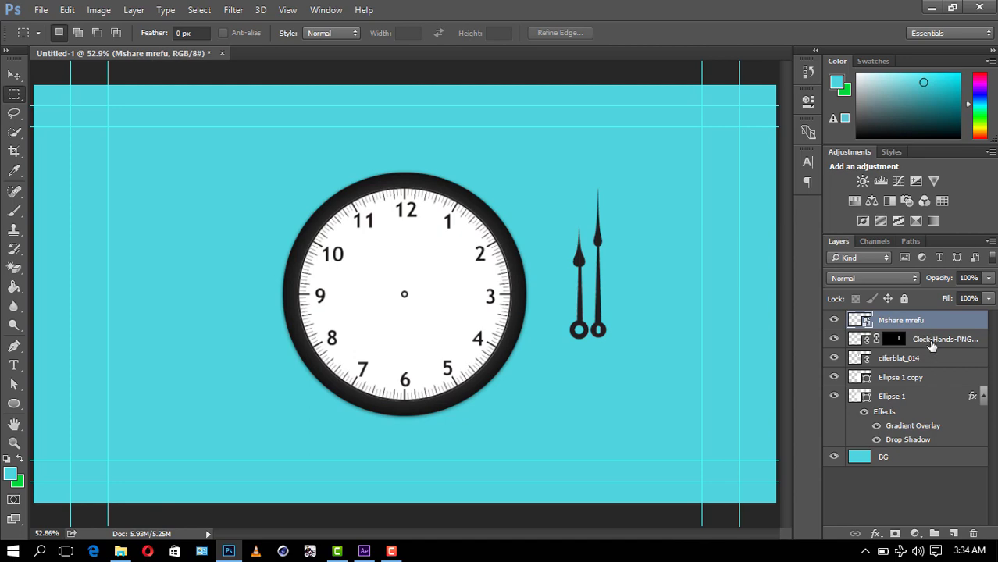
# Convert the short hand layer to a smart object and rename it Mshare mfupi
pyautogui.rightClick(931, 346)
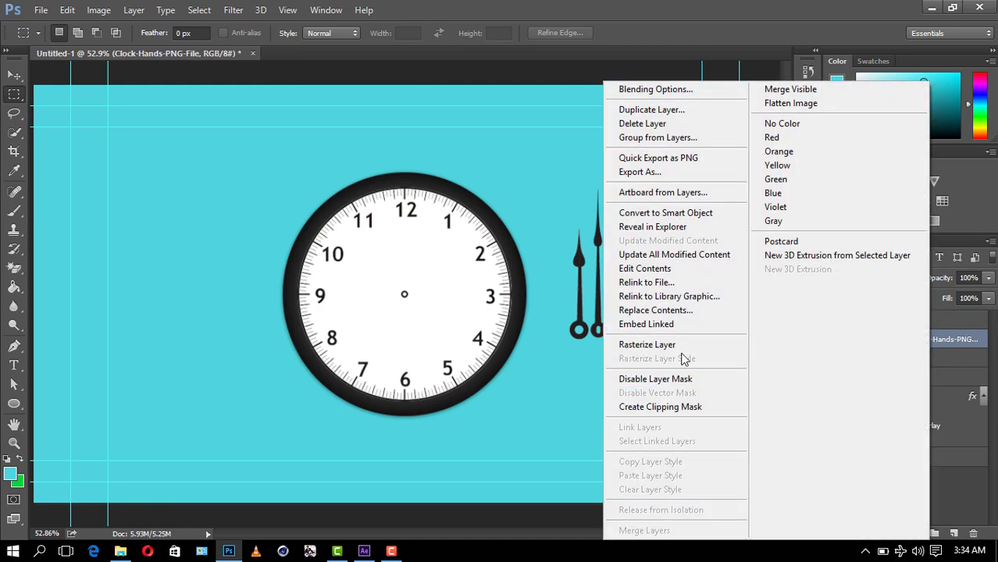
pyautogui.click(677, 218)
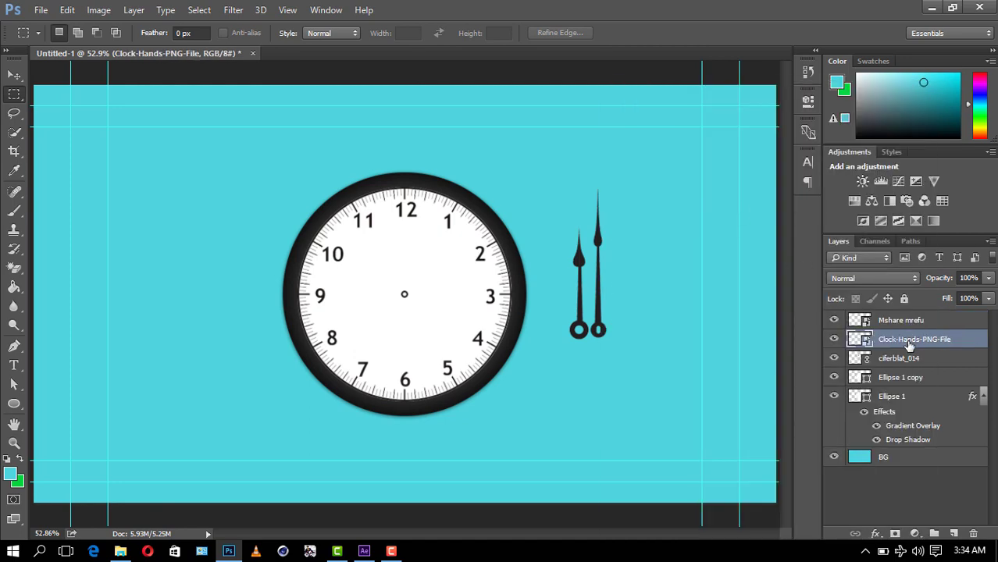
pyautogui.doubleClick(910, 341)
pyautogui.write('M')
pyautogui.write('mrfu')
pyautogui.press('Return')
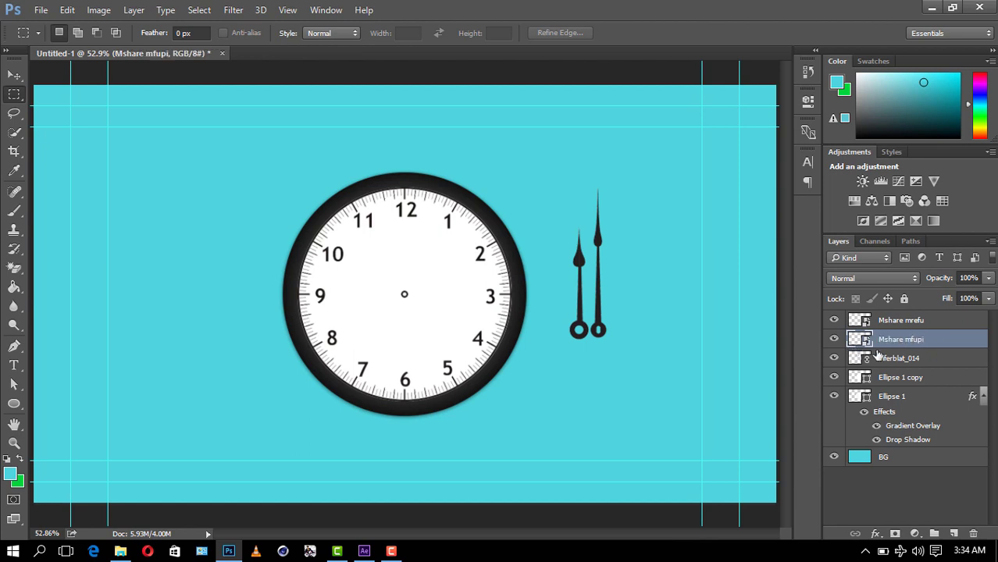
# Give the Mshare mrefu long hand a red ff2020 Color Overlay
pyautogui.click(887, 360)
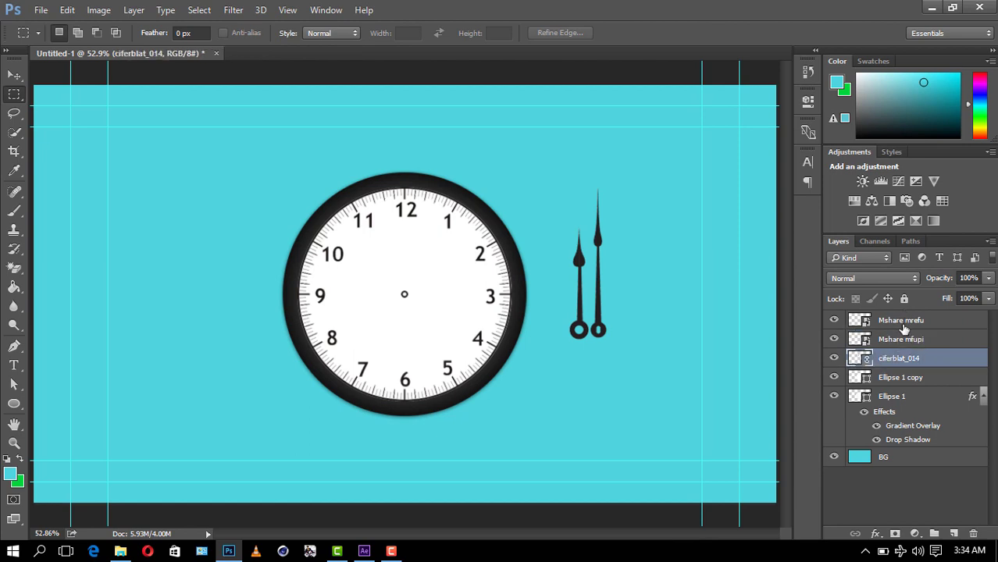
pyautogui.click(901, 326)
pyautogui.click(833, 320)
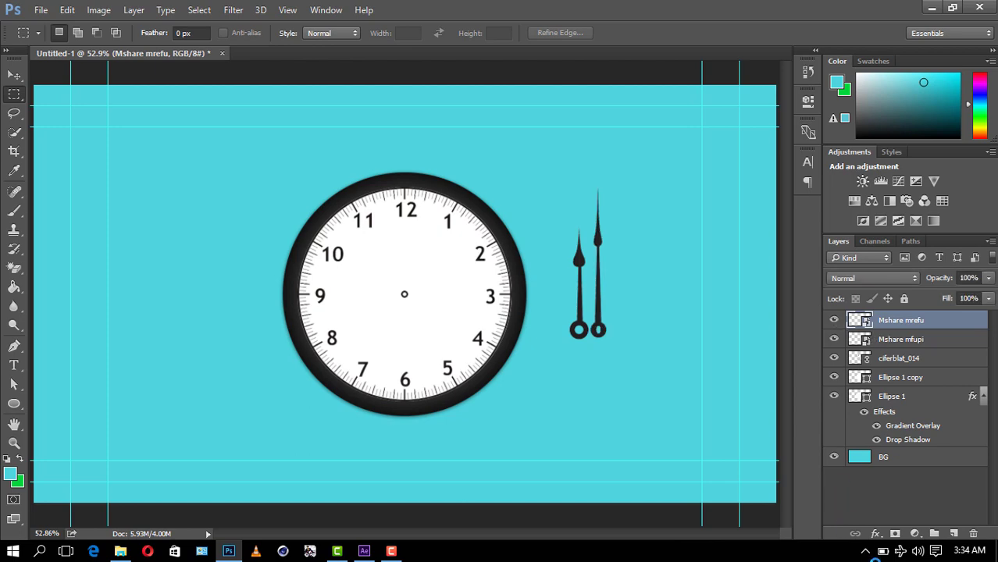
pyautogui.click(876, 534)
pyautogui.click(900, 463)
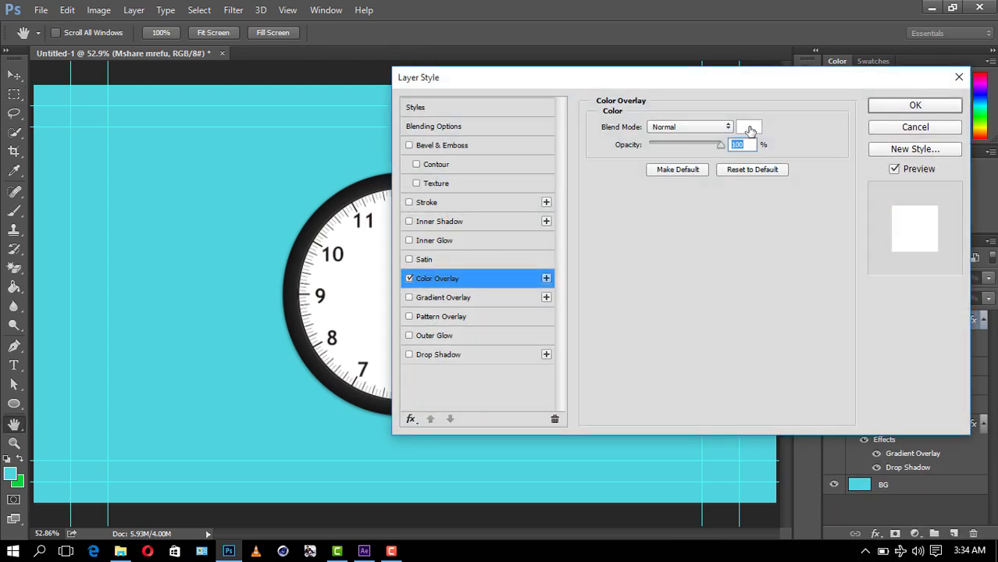
pyautogui.click(749, 130)
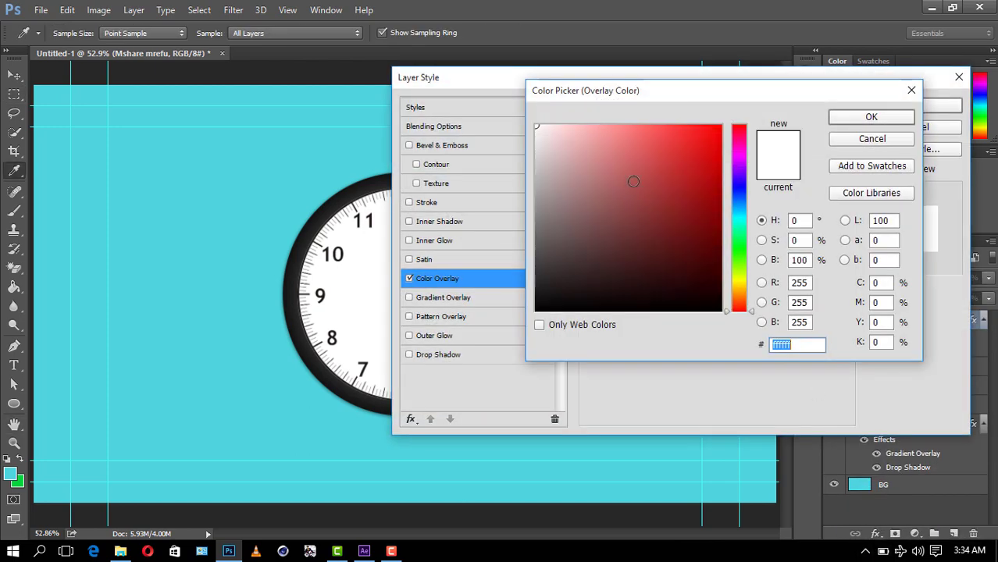
pyautogui.click(697, 125)
pyautogui.click(871, 117)
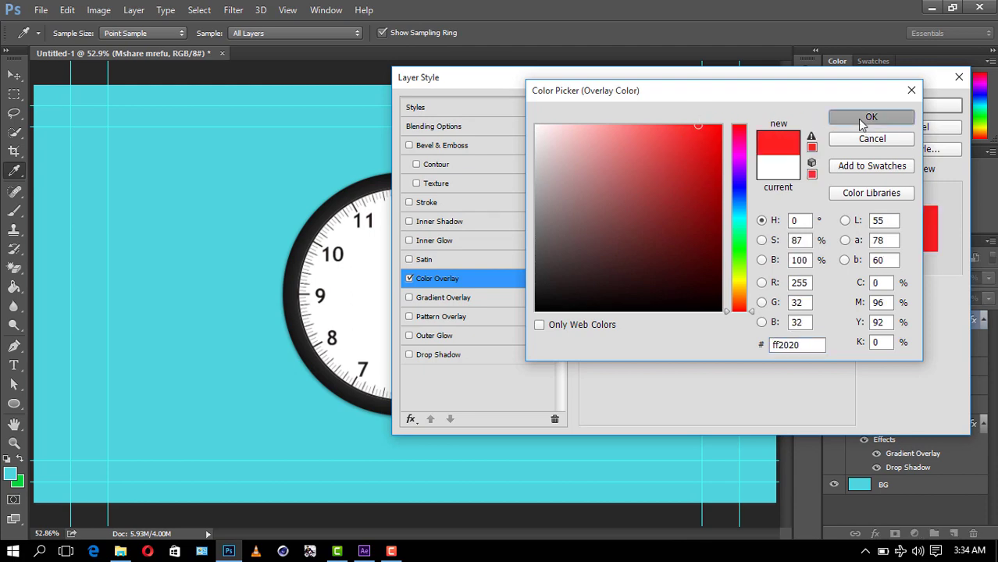
pyautogui.click(924, 103)
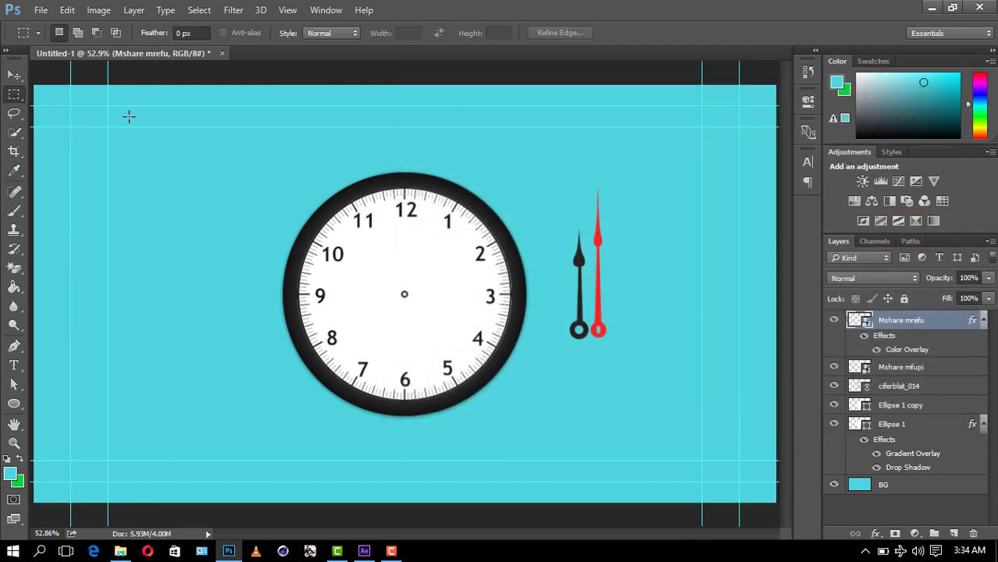
# Move the black hand onto the clock centre and nudge it into place
pyautogui.click(14, 75)
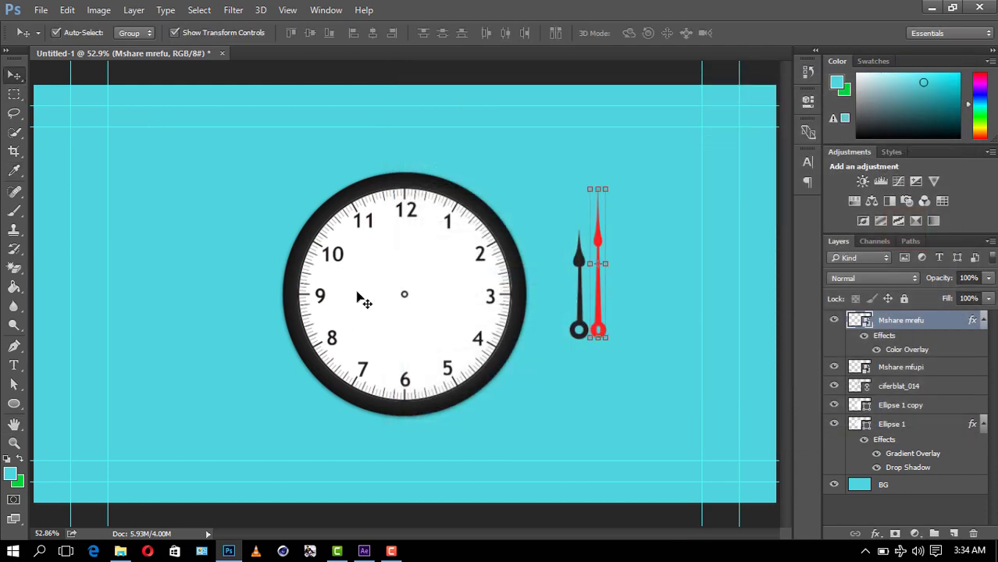
pyautogui.click(912, 373)
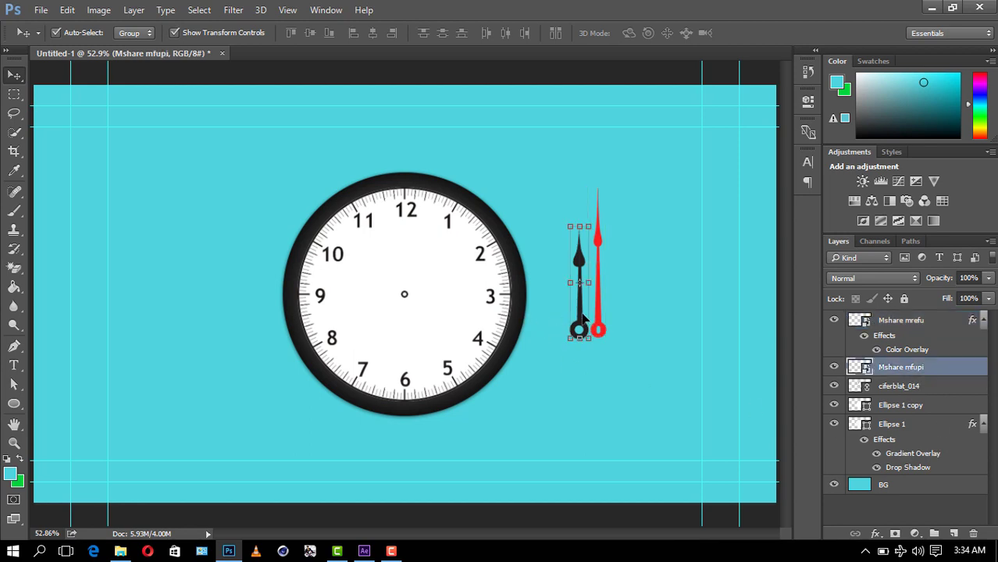
pyautogui.moveTo(582, 315)
pyautogui.mouseDown()
pyautogui.moveTo(412, 283)
pyautogui.moveTo(400, 253)
pyautogui.moveTo(404, 306)
pyautogui.mouseUp()
pyautogui.click(517, 32)
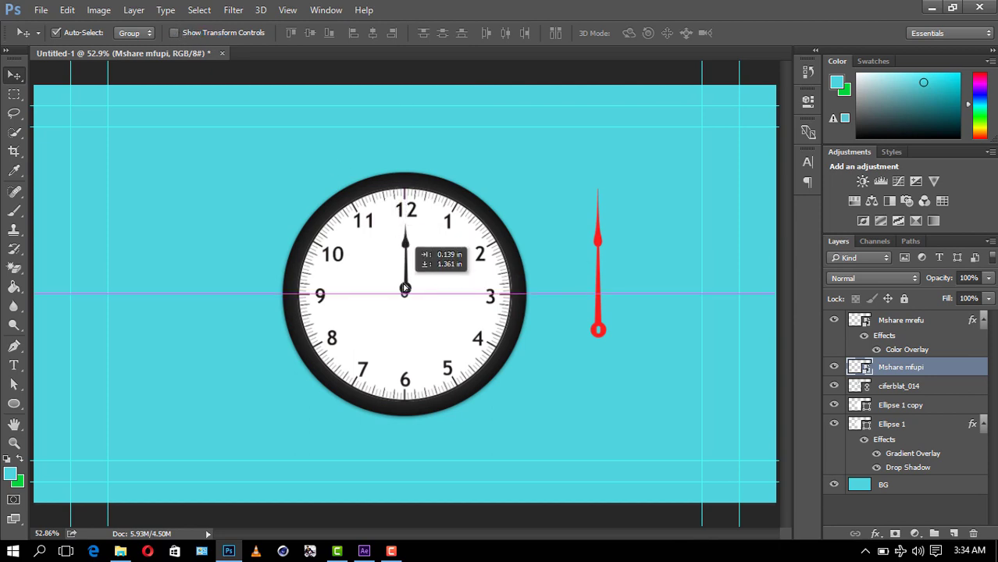
pyautogui.press('Left')
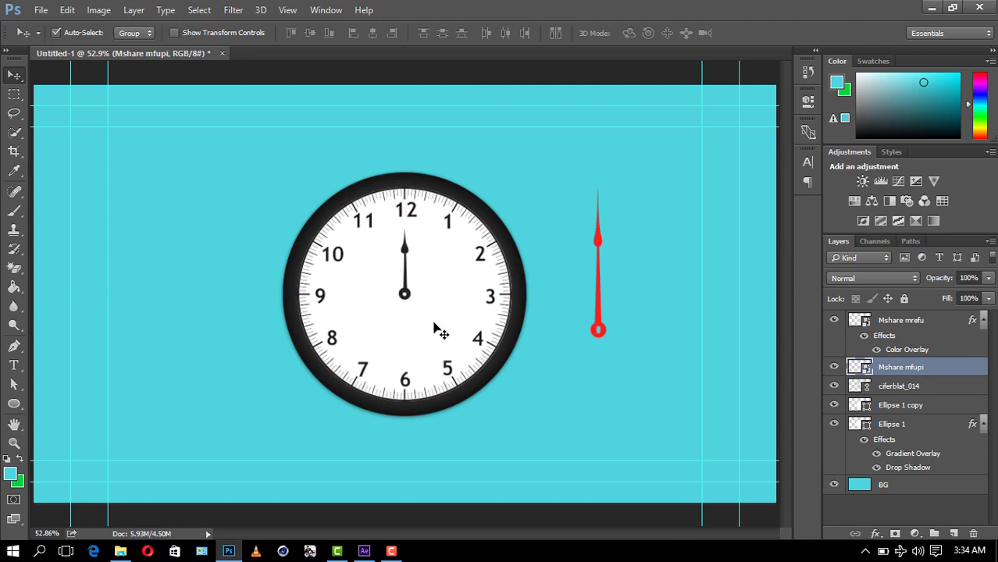
pyautogui.press('Left')
pyautogui.press('Right')
# Select the red hand layer Mshare mrefu and show its transform controls
pyautogui.click(903, 334)
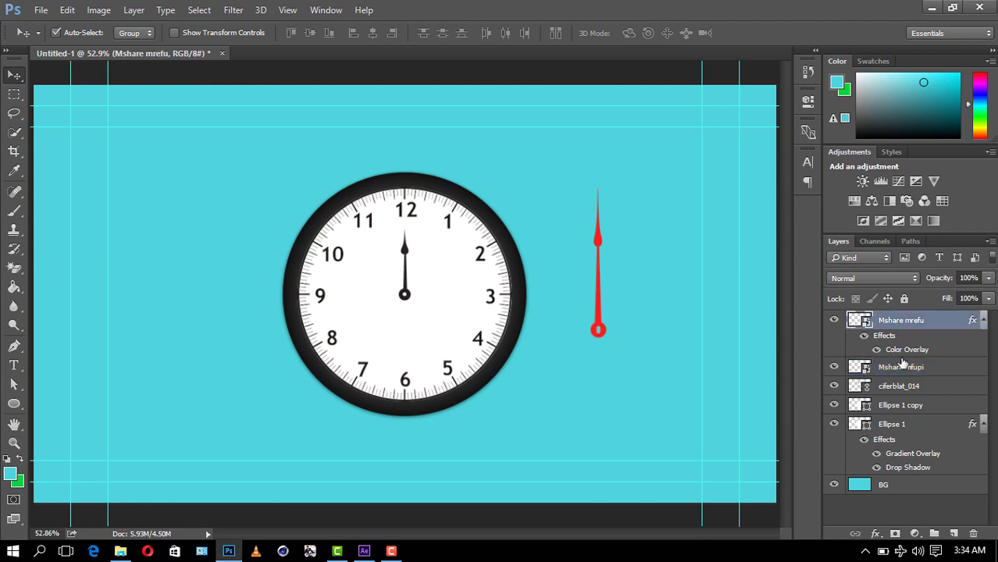
pyautogui.click(900, 366)
pyautogui.click(903, 325)
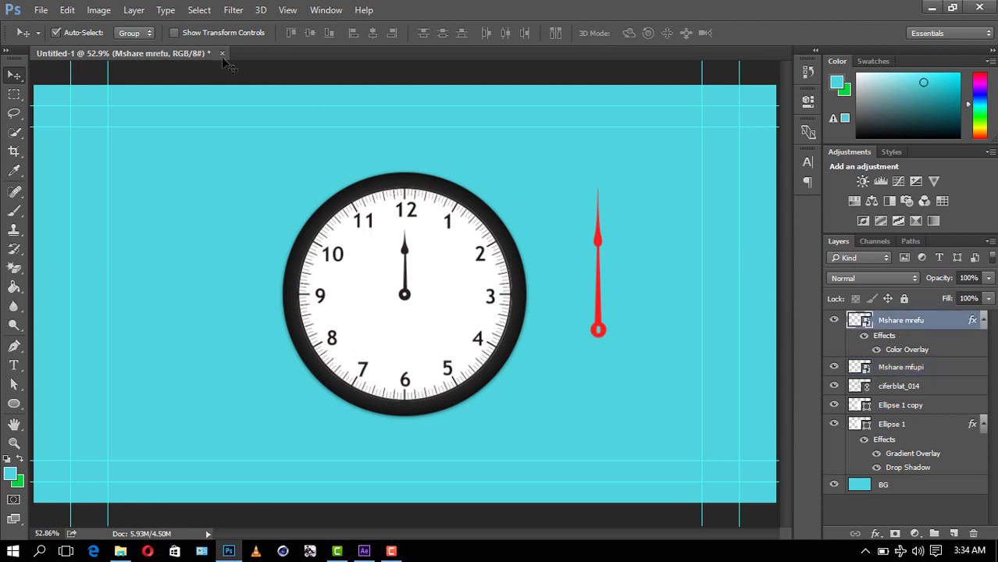
pyautogui.click(181, 33)
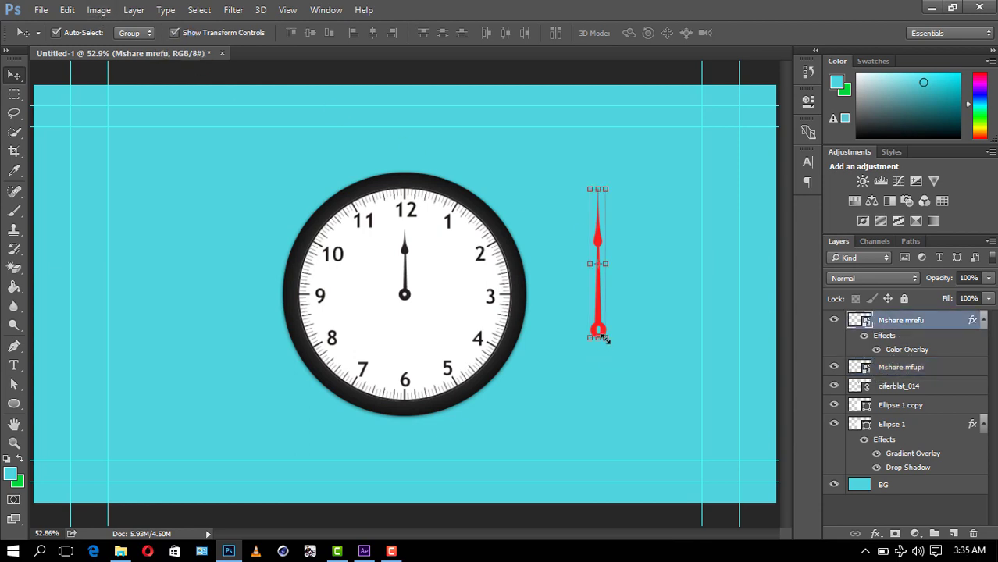
# Shrink the red Mshare mrefu hand to about 67% and move it onto the clock centre
pyautogui.moveTo(605, 338); pyautogui.dragTo(601, 291)
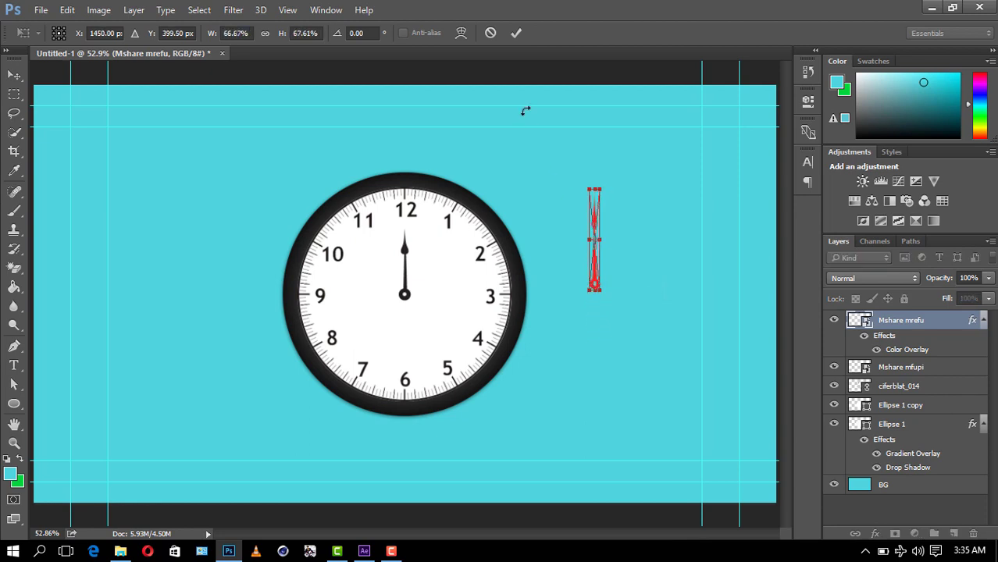
pyautogui.click(516, 32)
pyautogui.moveTo(596, 278); pyautogui.dragTo(405, 287)
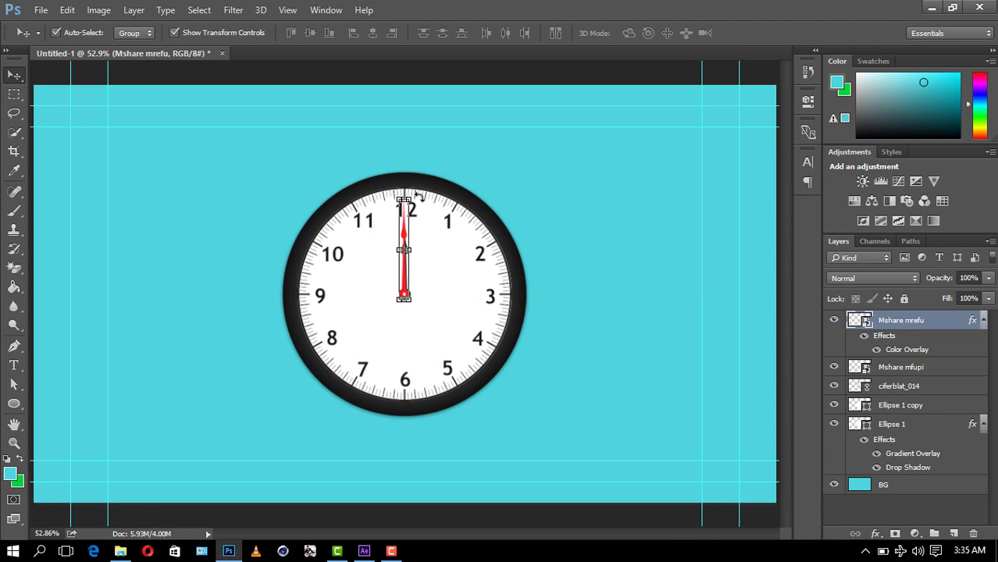
# Rotate the red hand about 65° toward 2, with its tail on the clock centre
pyautogui.moveTo(419, 195); pyautogui.dragTo(457, 236)
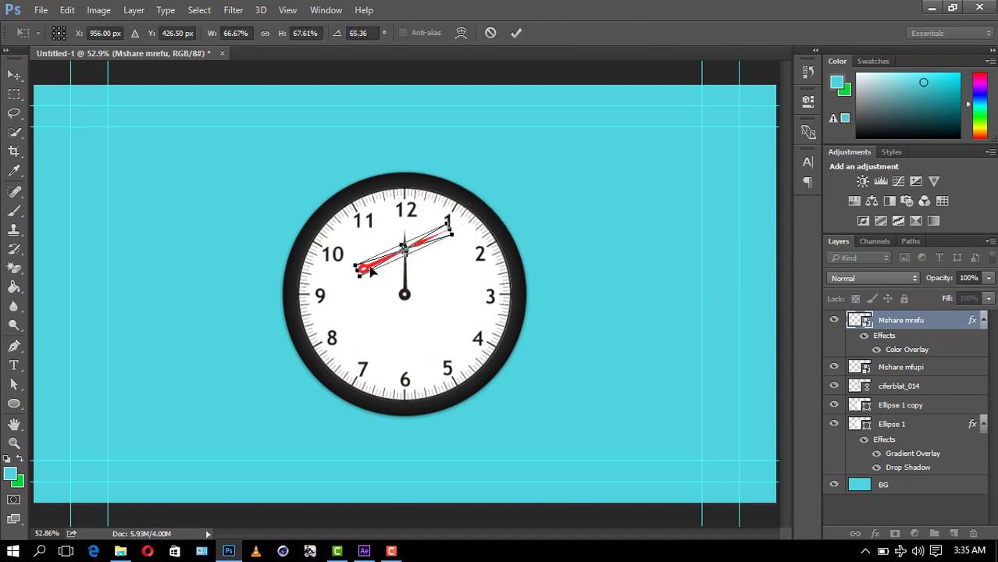
pyautogui.moveTo(372, 270); pyautogui.dragTo(412, 296)
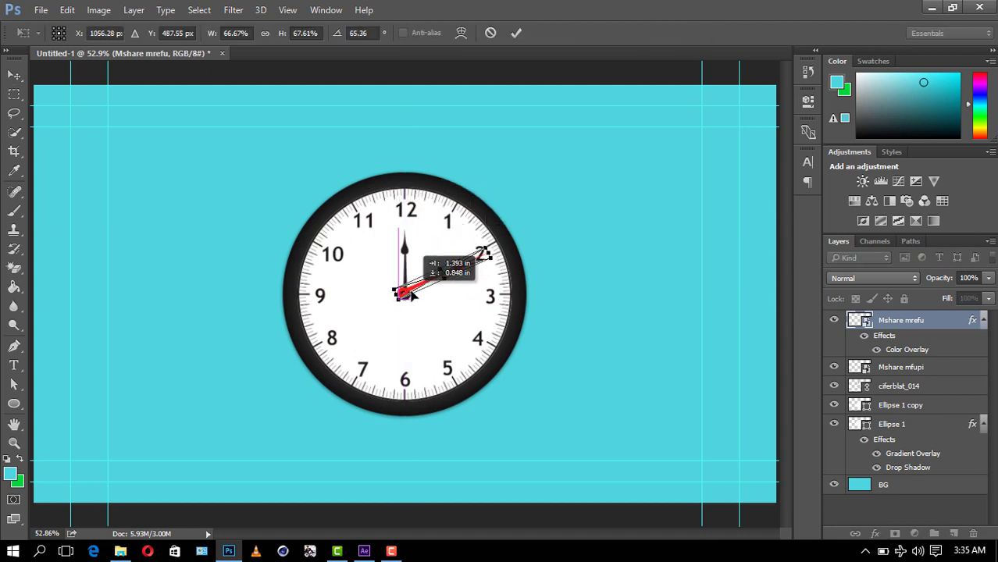
pyautogui.moveTo(412, 295); pyautogui.dragTo(408, 294)
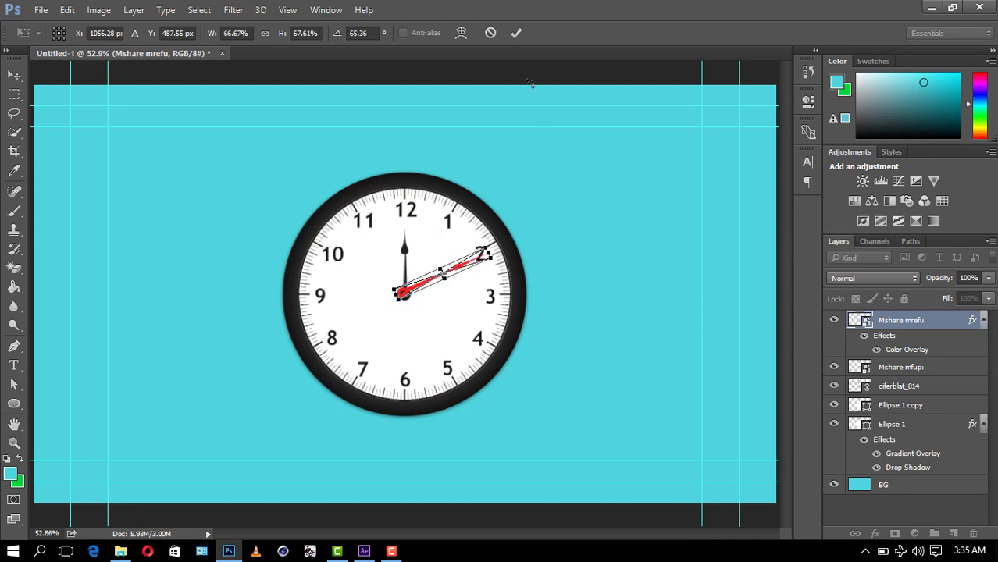
pyautogui.click(522, 33)
# Zoom in on the clock centre, then return to the Move tool
pyautogui.click(14, 444)
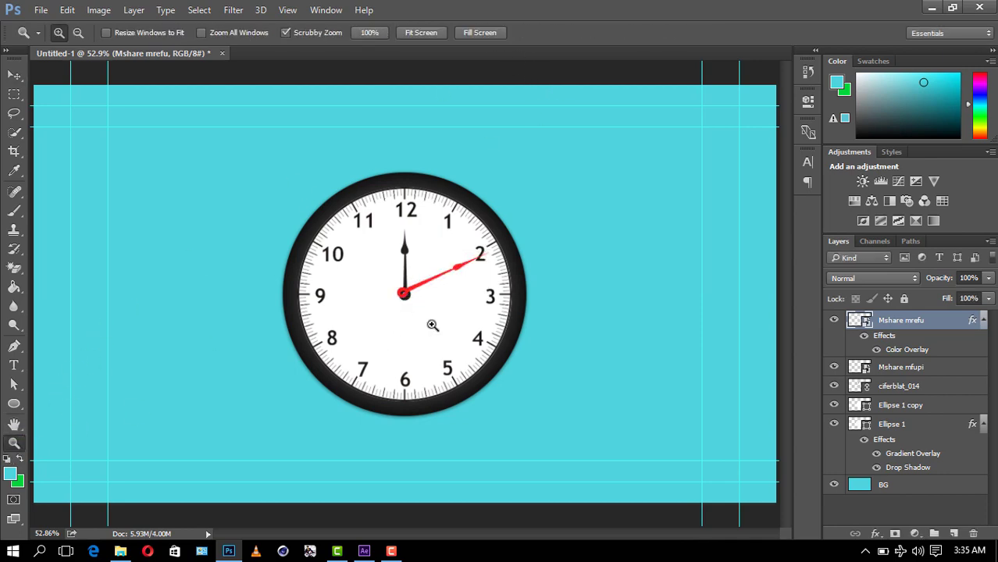
pyautogui.click(405, 298)
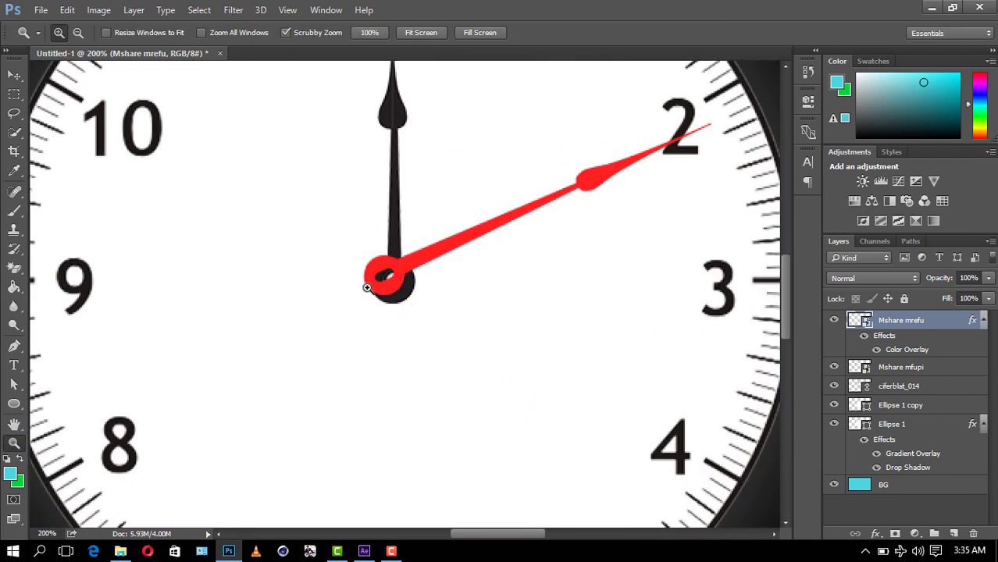
pyautogui.click(14, 75)
# Nudge the red hand slightly, then draw a small ellipse left of the clock centre
pyautogui.moveTo(402, 272); pyautogui.dragTo(414, 287)
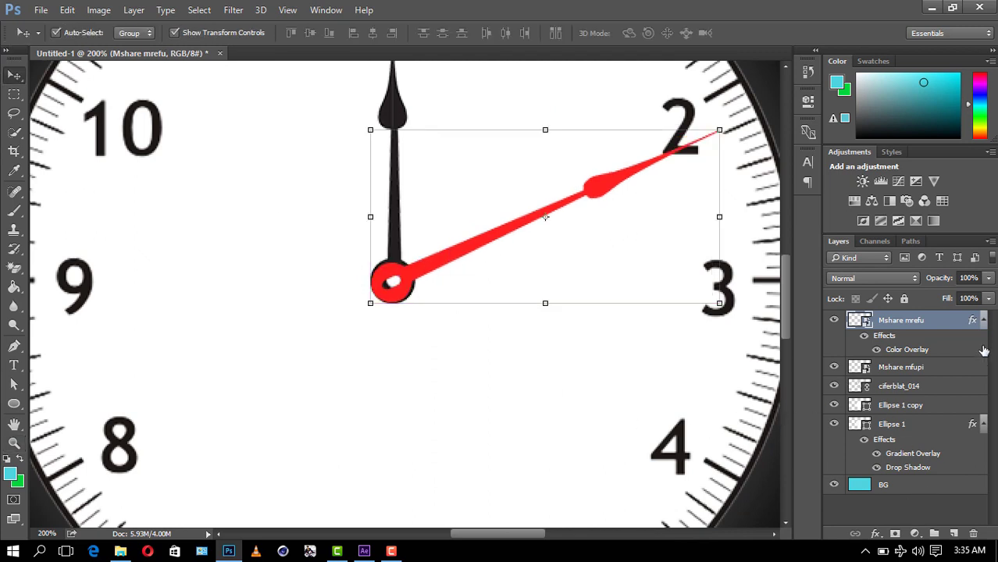
pyautogui.click(983, 322)
pyautogui.click(16, 404)
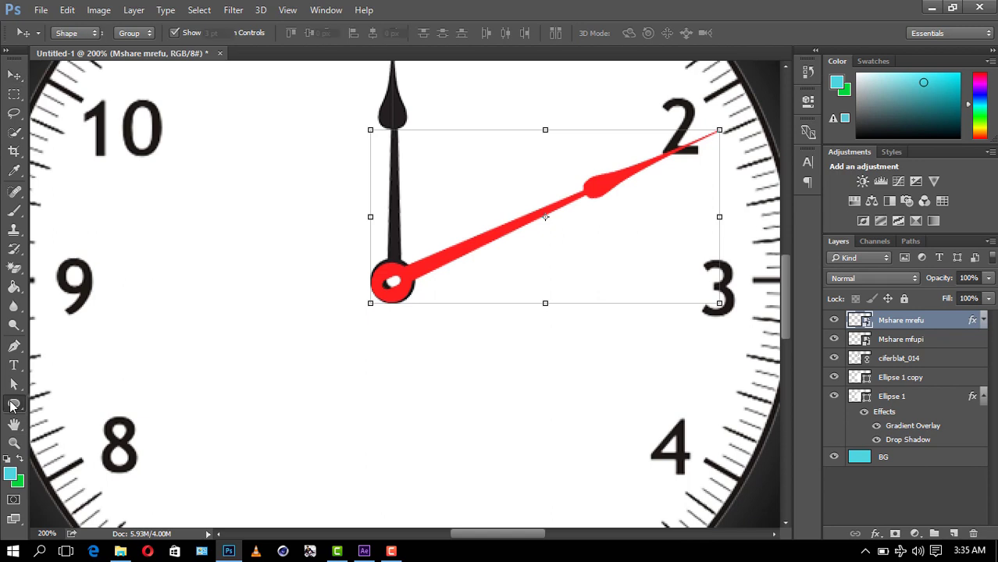
pyautogui.click(74, 428)
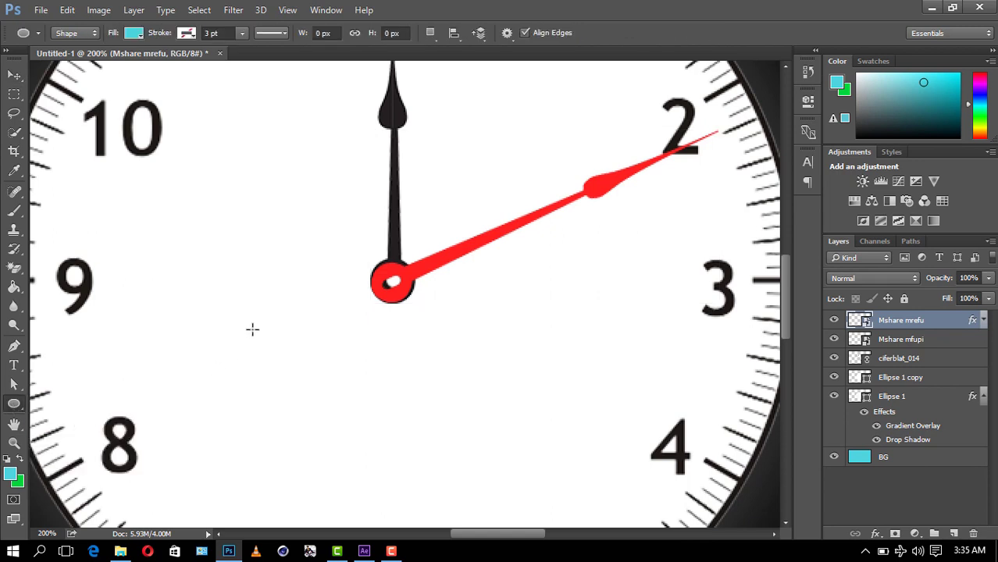
pyautogui.moveTo(250, 300); pyautogui.dragTo(283, 334)
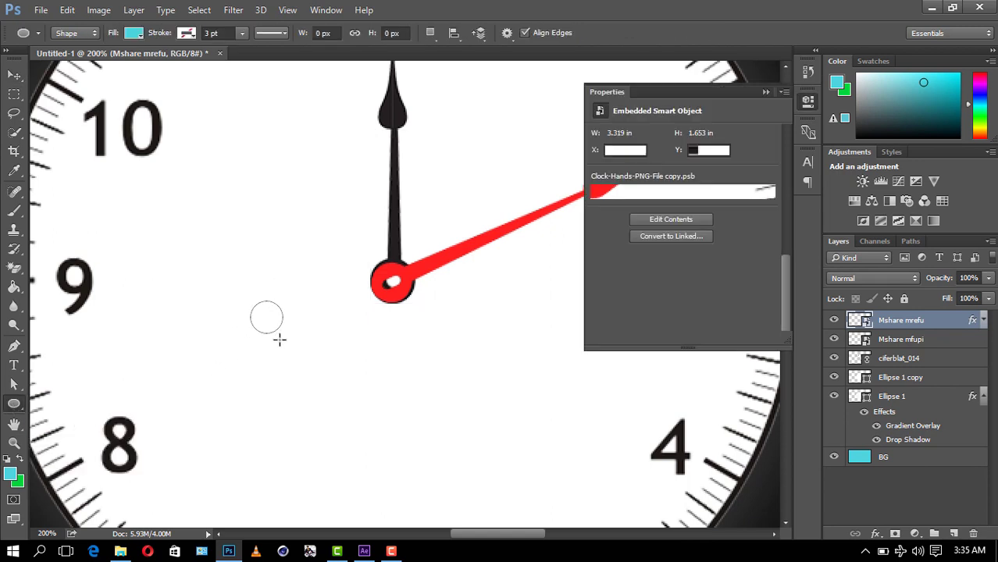
# Fill the new circle with near-black #0f0f0f
pyautogui.click(766, 93)
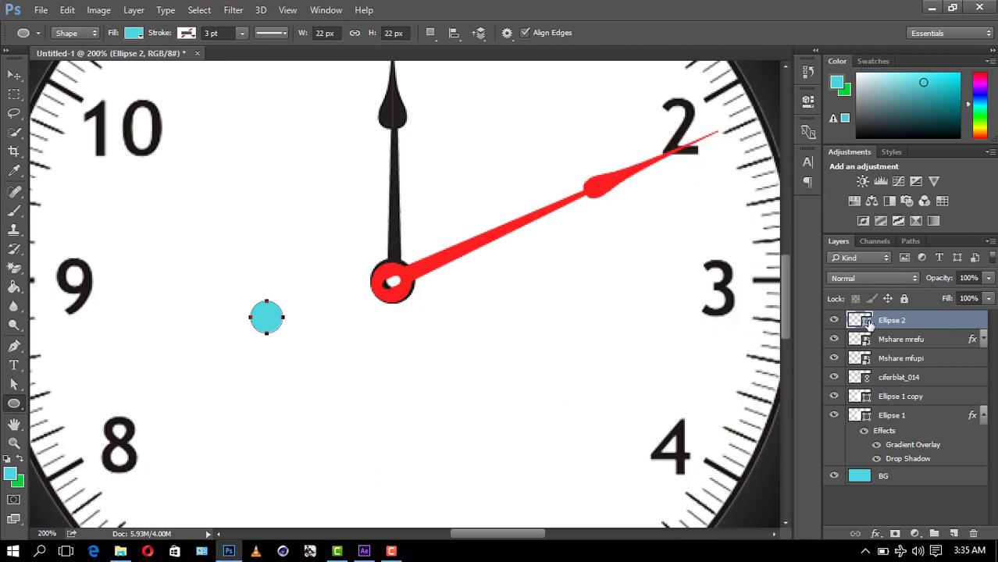
pyautogui.doubleClick(861, 320)
pyautogui.moveTo(559, 229); pyautogui.dragTo(538, 302)
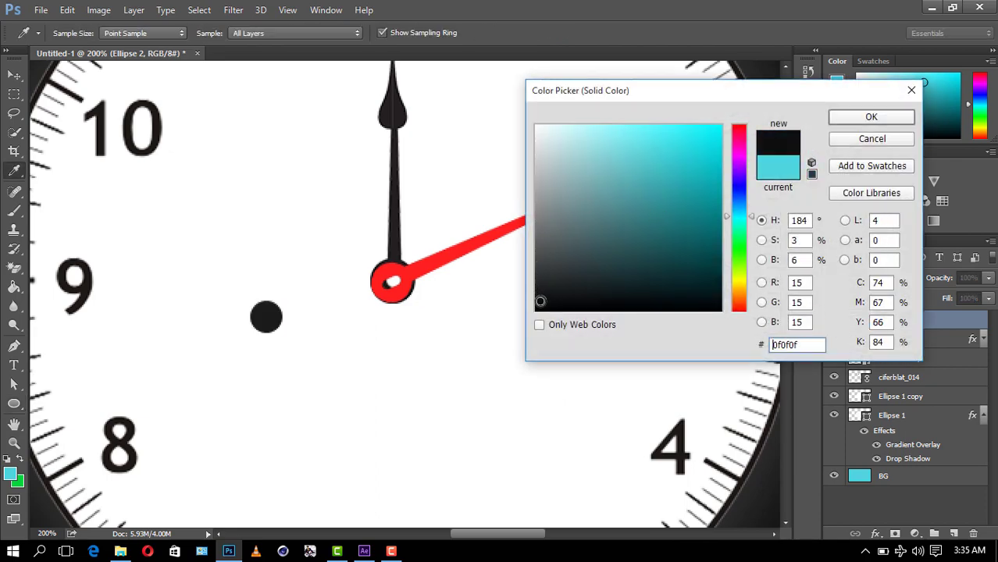
pyautogui.click(845, 125)
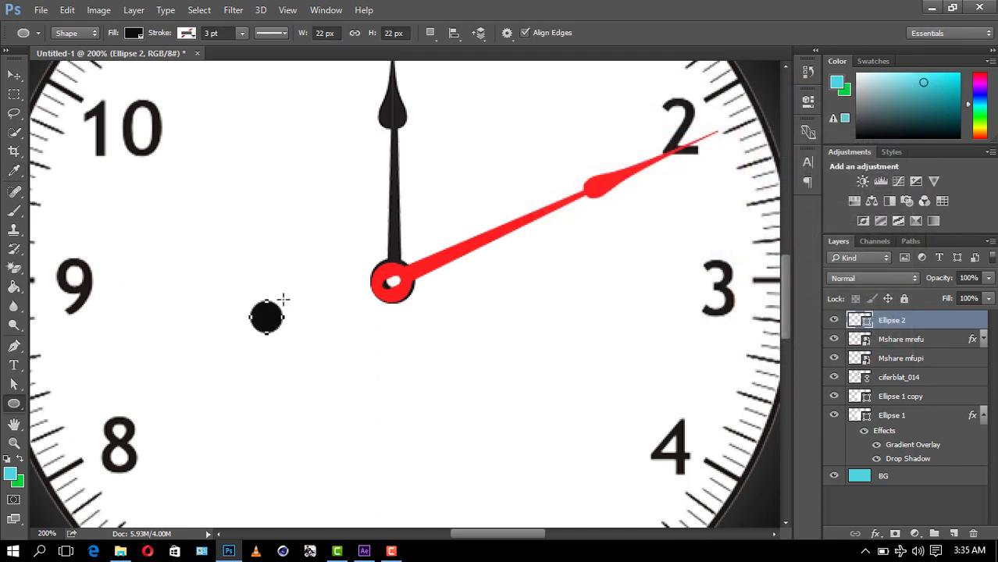
pyautogui.press('v')
# Move the black circle onto the clock centre and enlarge it to 150%
pyautogui.moveTo(265, 316); pyautogui.dragTo(392, 283)
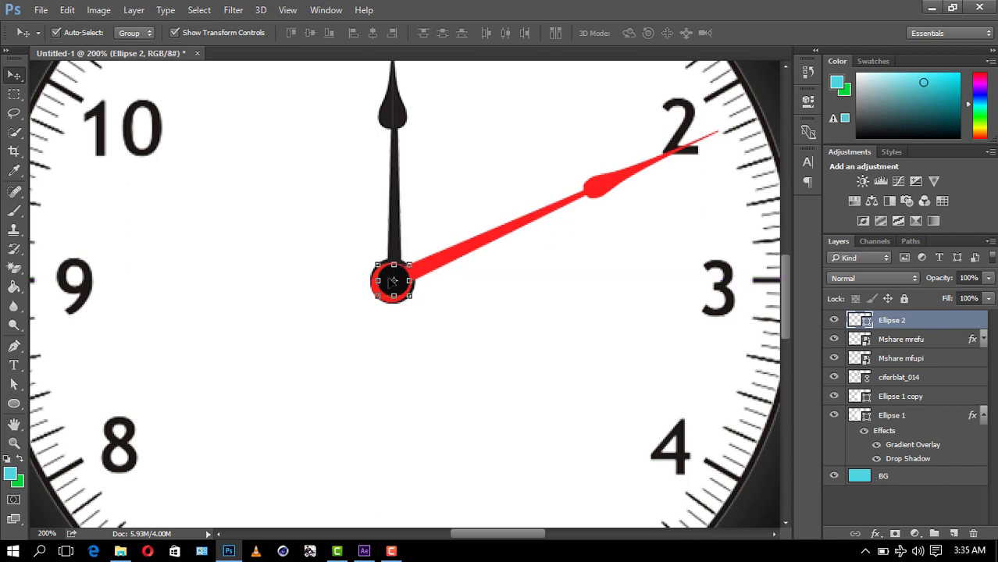
pyautogui.hotkey('ctrl', 't')
pyautogui.moveTo(410, 298)
pyautogui.mouseDown()
pyautogui.moveTo(428, 312)
pyautogui.moveTo(391, 282)
pyautogui.mouseUp()
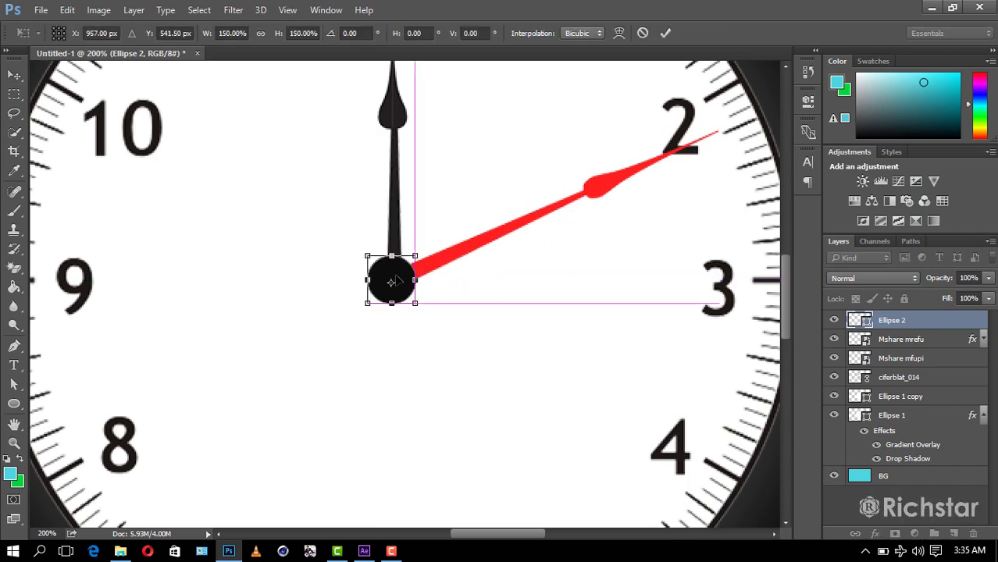
# Commit the black dot's 150% size, duplicate it and fill the copy grey #b6b6b6
pyautogui.click(666, 32)
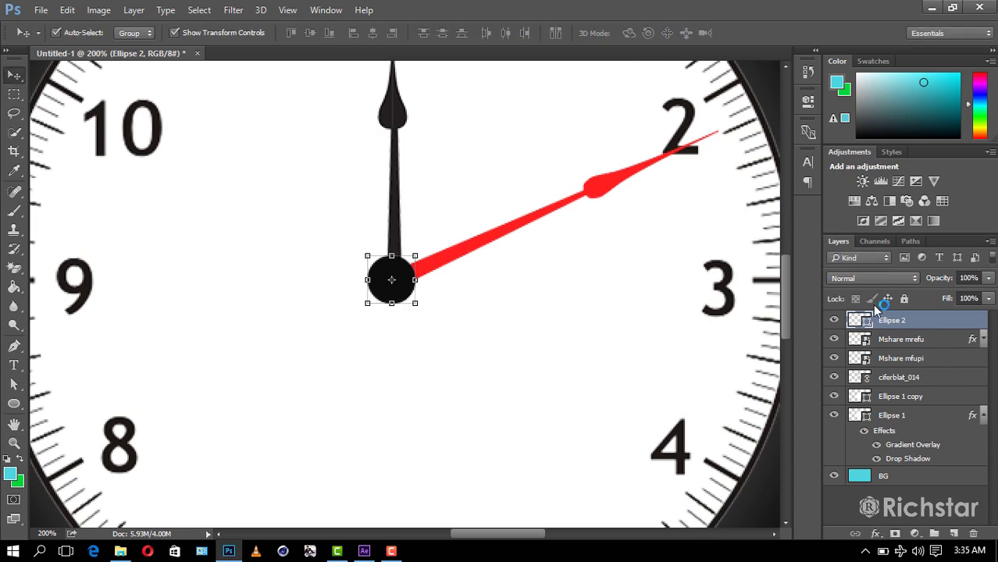
pyautogui.hotkey('ctrl', 'j')
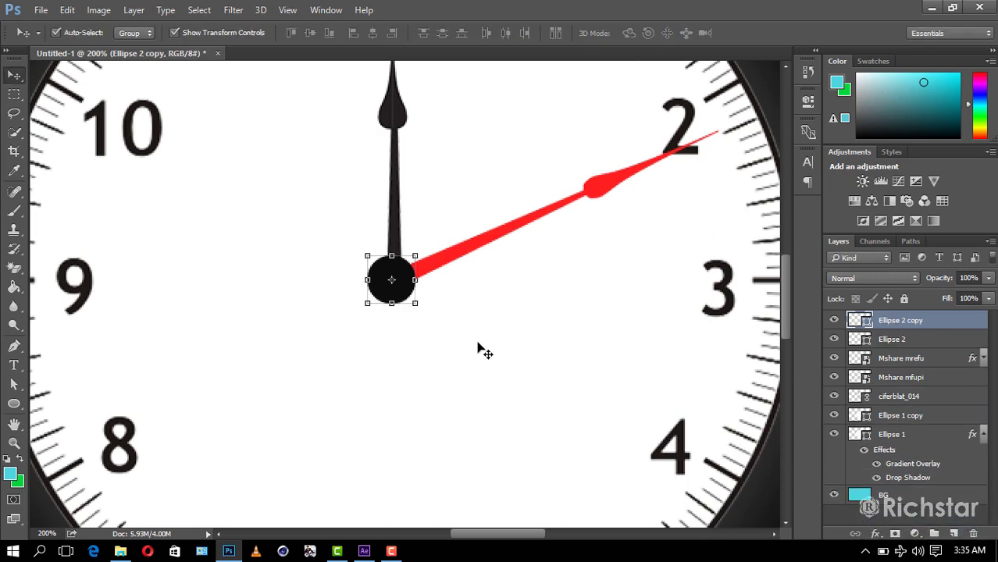
pyautogui.moveTo(400, 292); pyautogui.dragTo(379, 320)
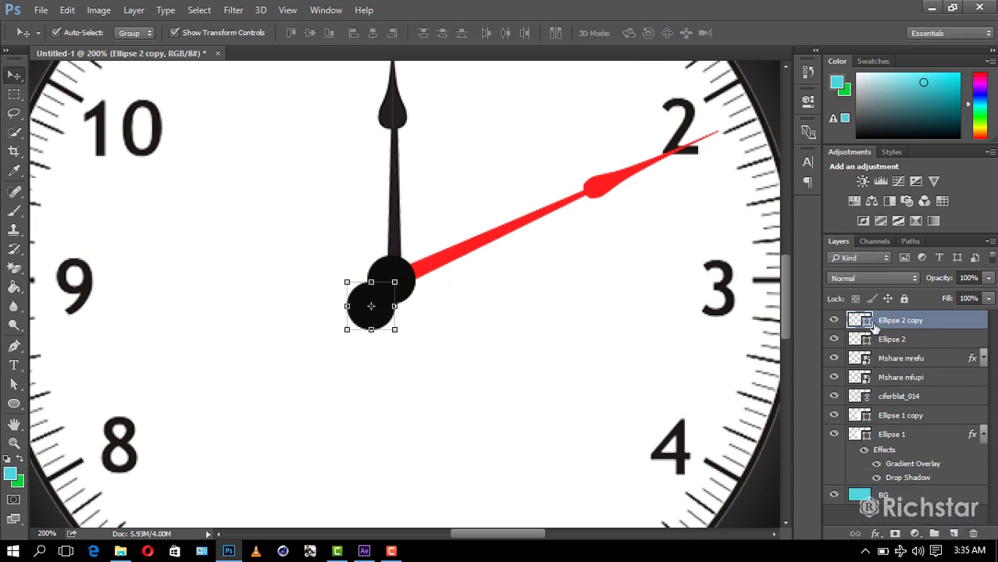
pyautogui.doubleClick(869, 325)
pyautogui.click(535, 179)
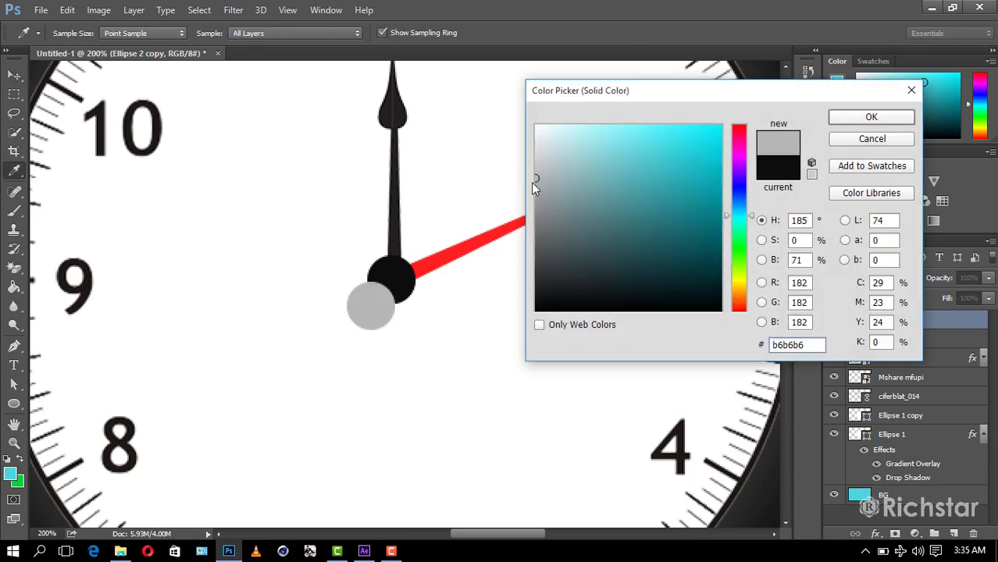
pyautogui.click(845, 120)
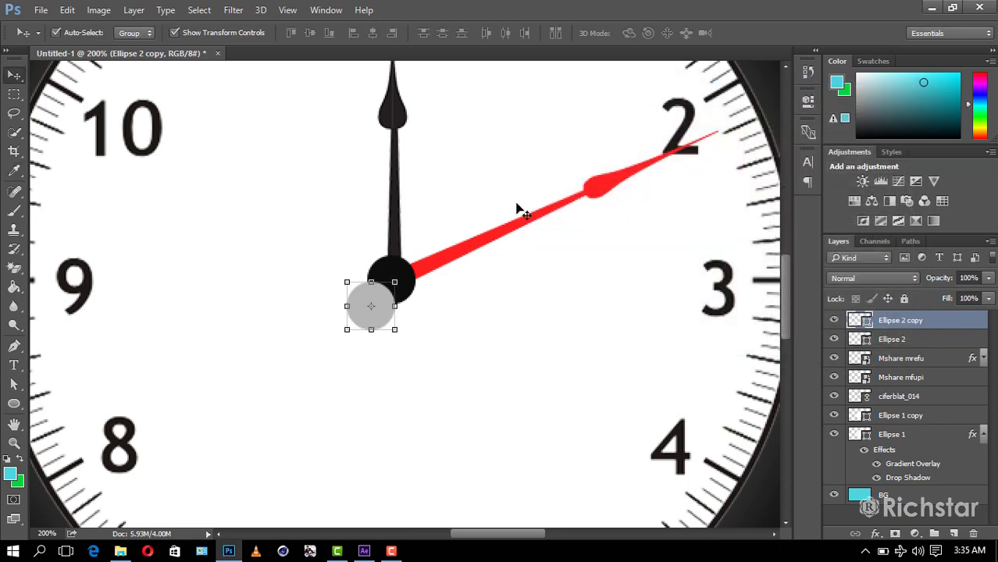
# Shrink the grey copy to 72.73% centred on the pivot, then fit the clock on screen
pyautogui.moveTo(380, 301)
pyautogui.mouseDown()
pyautogui.moveTo(399, 276)
pyautogui.moveTo(411, 303)
pyautogui.moveTo(386, 279)
pyautogui.mouseUp()
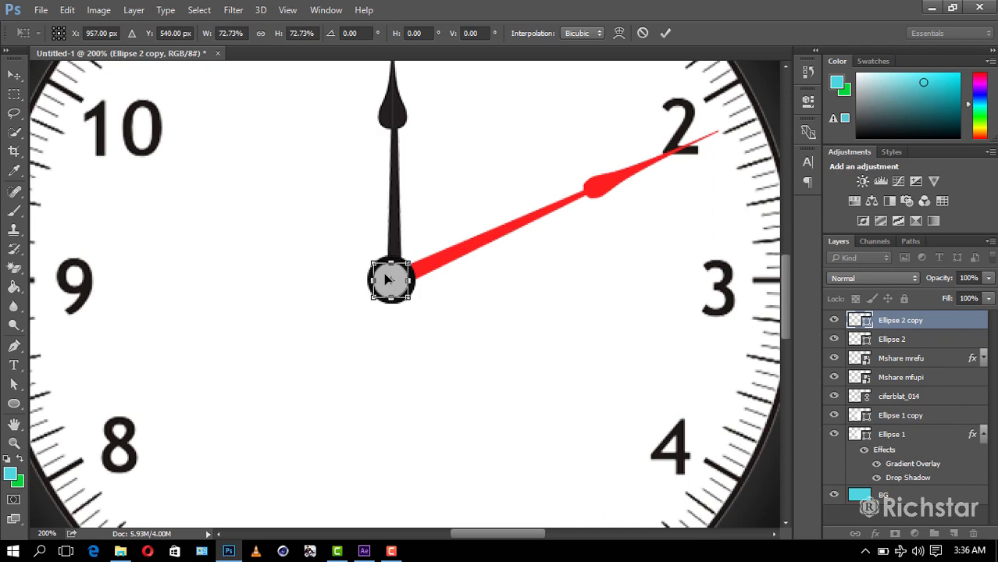
pyautogui.press('Right')
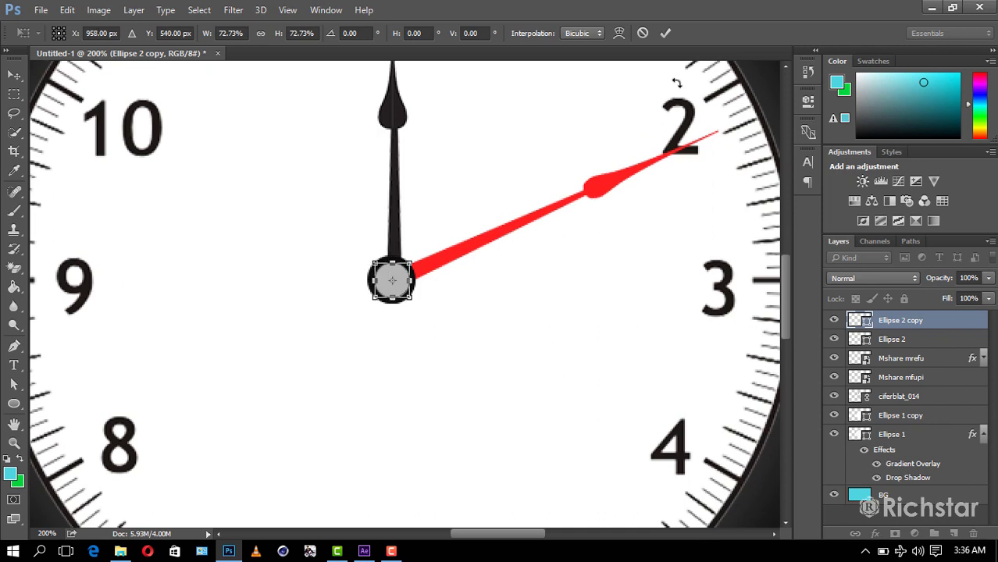
pyautogui.click(665, 33)
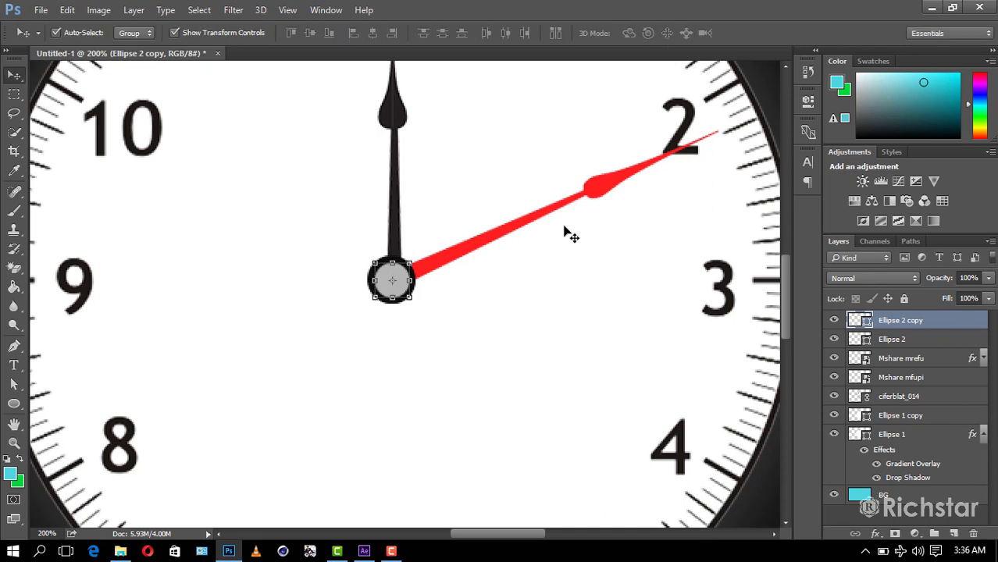
pyautogui.click(19, 445)
pyautogui.rightClick(296, 383)
pyautogui.click(340, 390)
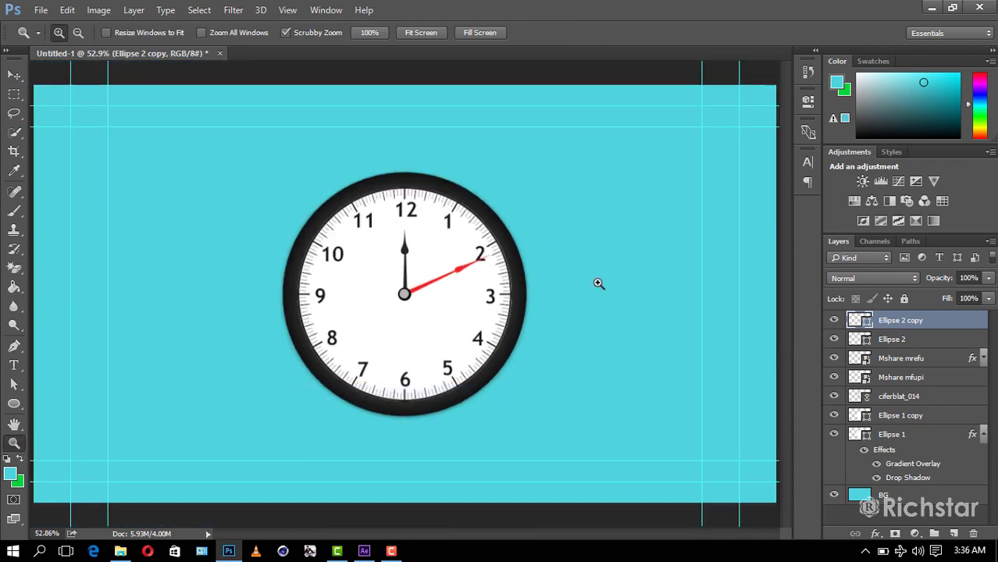
# Zoom in to inspect the hands at the clock centre, then fit the clock on screen
pyautogui.click(406, 295)
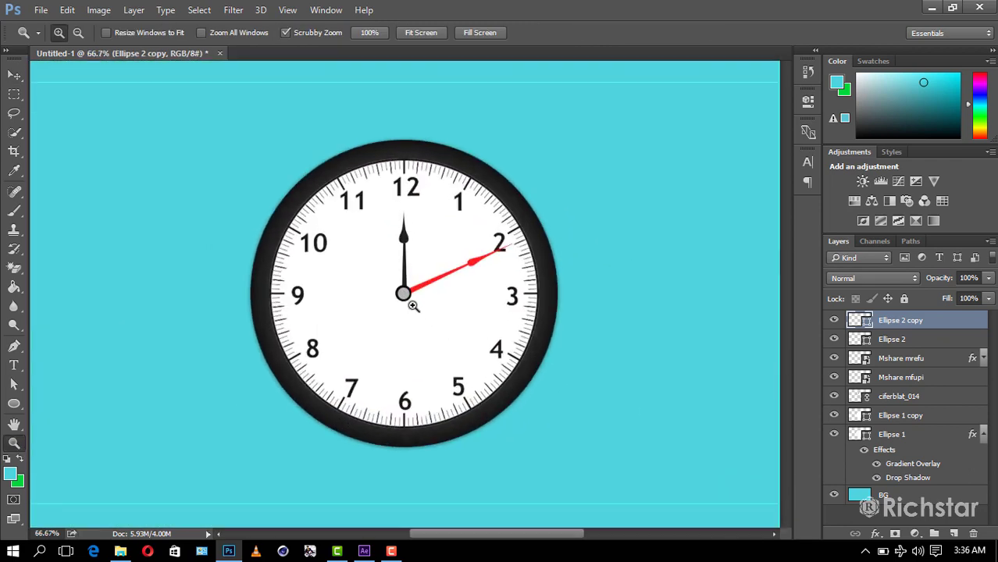
pyautogui.click(408, 299)
pyautogui.rightClick(413, 307)
pyautogui.click(457, 317)
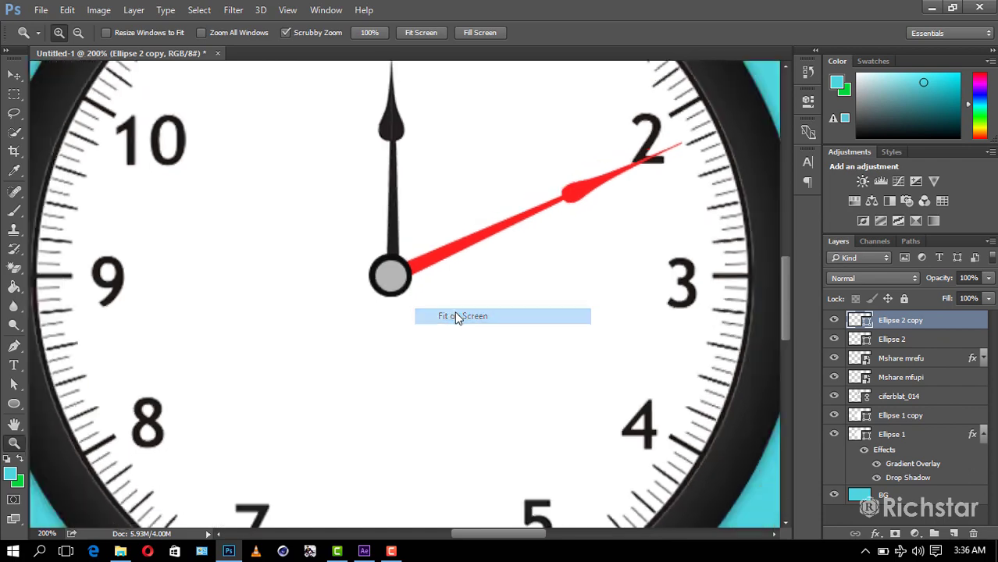
# Collapse Ellipse 1's effects list and select the Ellipse 1 layer
pyautogui.click(898, 417)
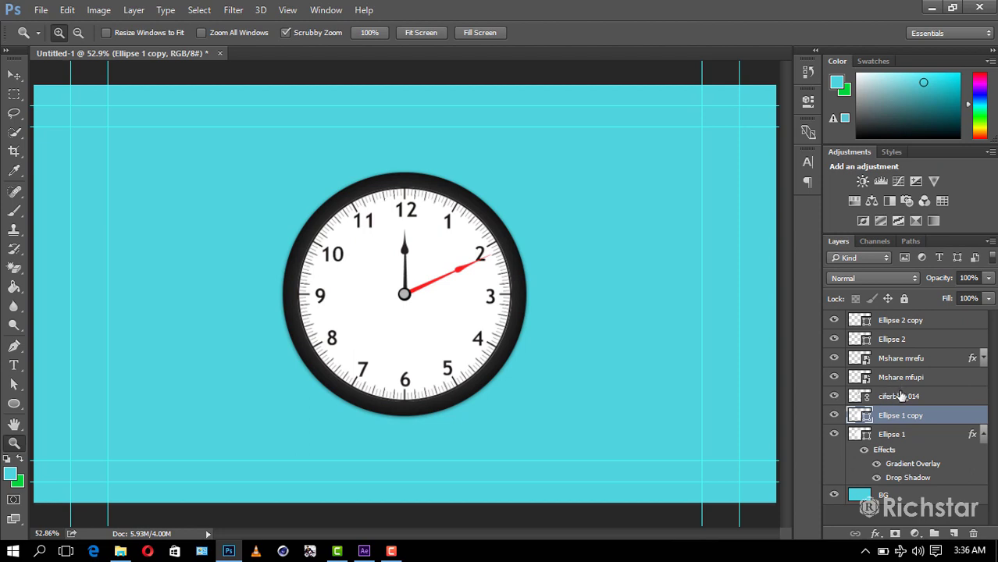
pyautogui.click(982, 435)
pyautogui.click(908, 436)
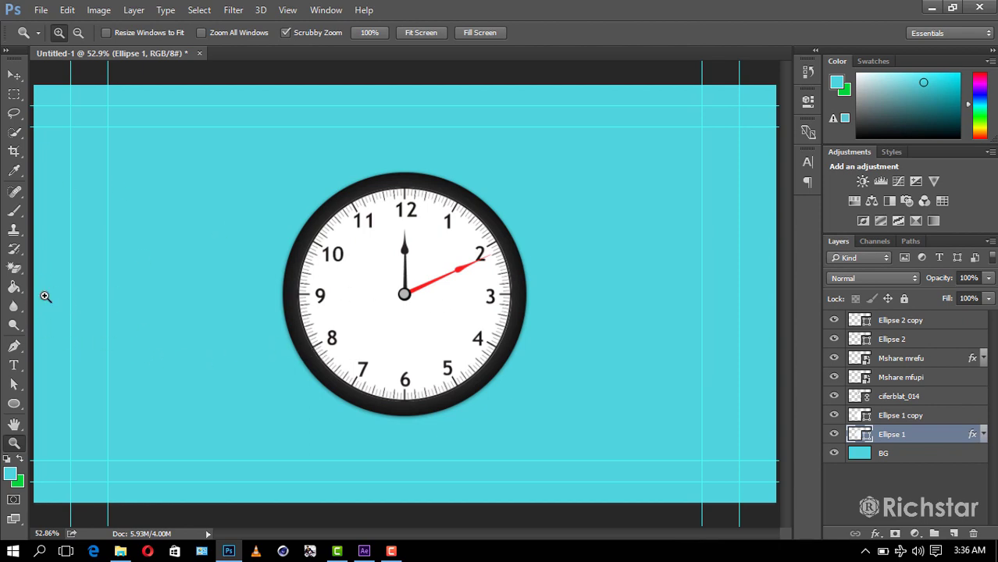
# Dismiss the New dialog and save the clock as SAA.psd with Maximize Compatibility on
pyautogui.hotkey('ctrl', 'n')
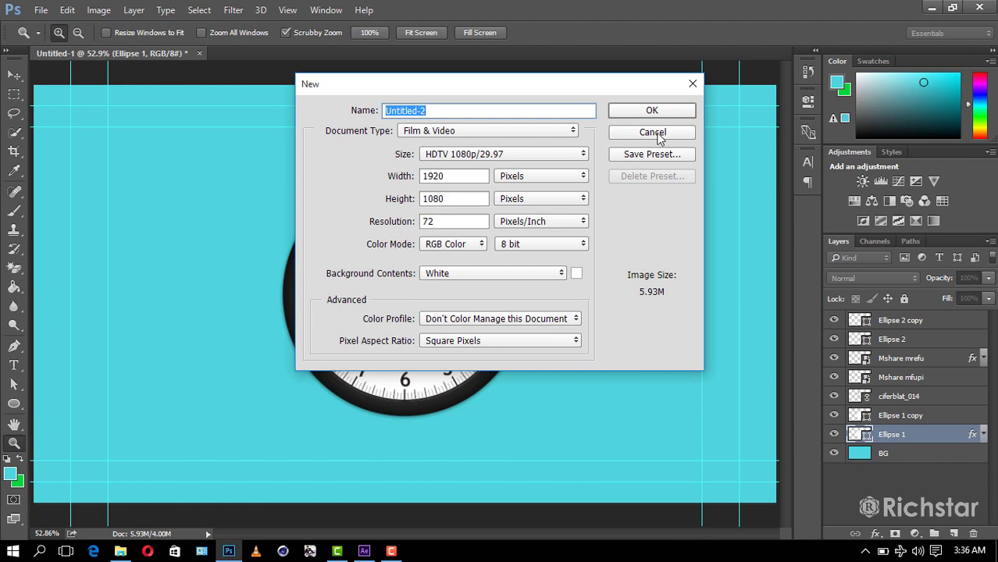
pyautogui.click(658, 134)
pyautogui.click(40, 10)
pyautogui.click(100, 172)
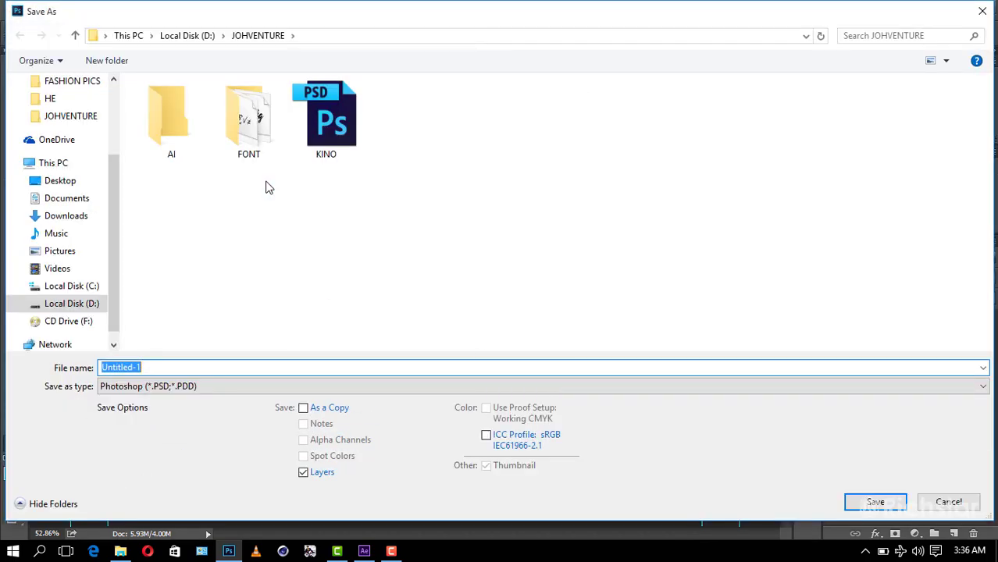
pyautogui.write('SAA')
pyautogui.press('Return')
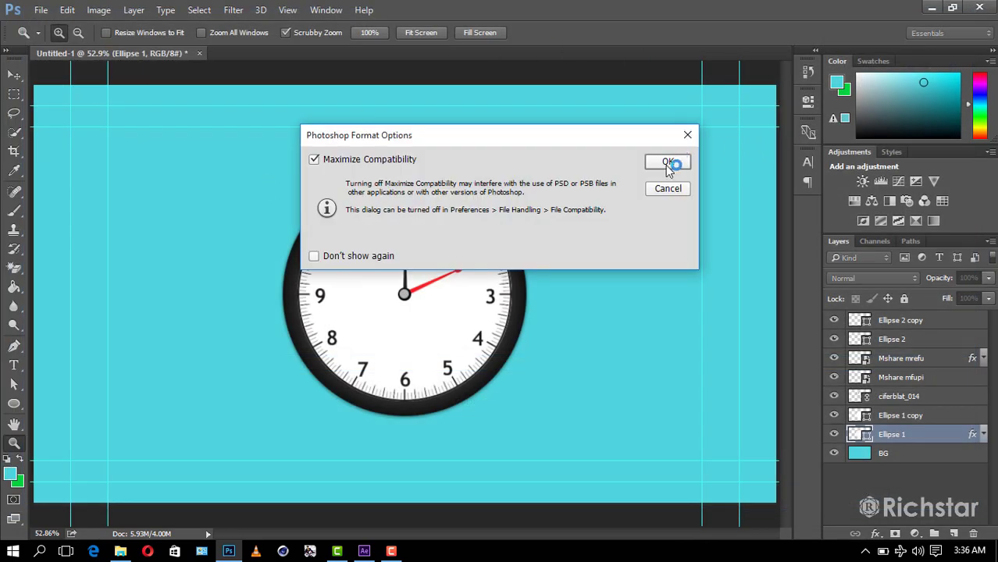
pyautogui.click(668, 162)
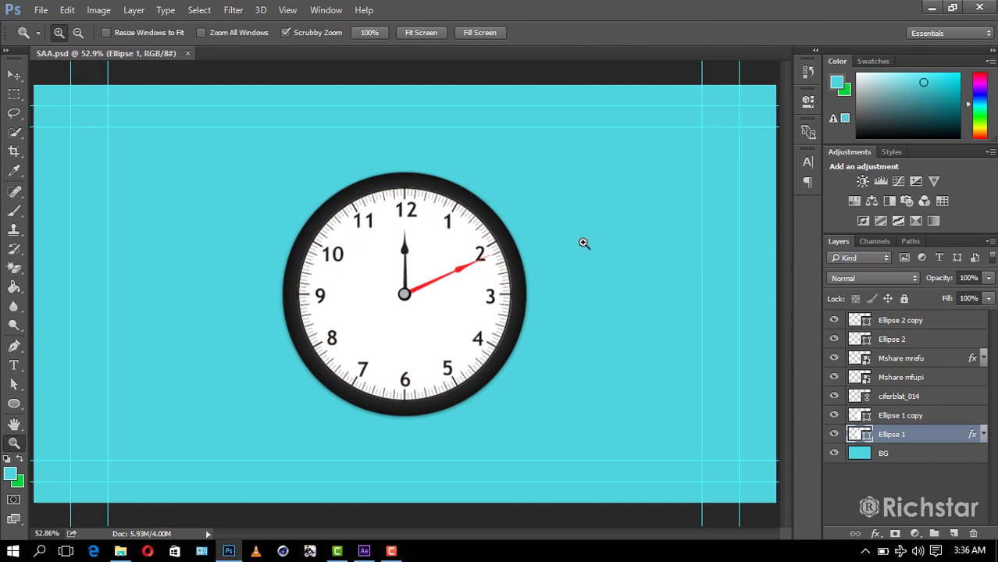
# In After Effects, create a new HDTV 1080 29.97 composition
pyautogui.click(364, 552)
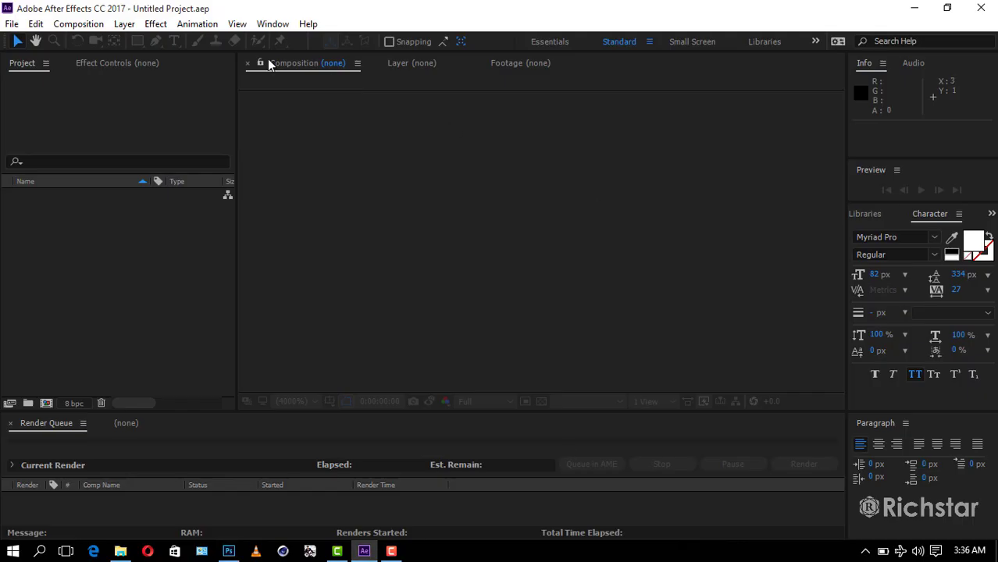
pyautogui.click(36, 24)
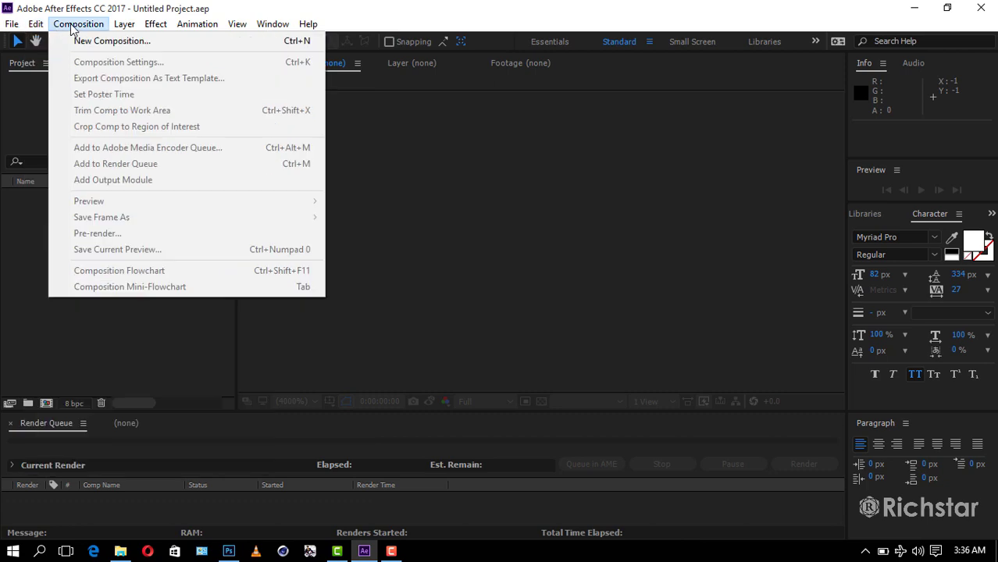
pyautogui.click(91, 41)
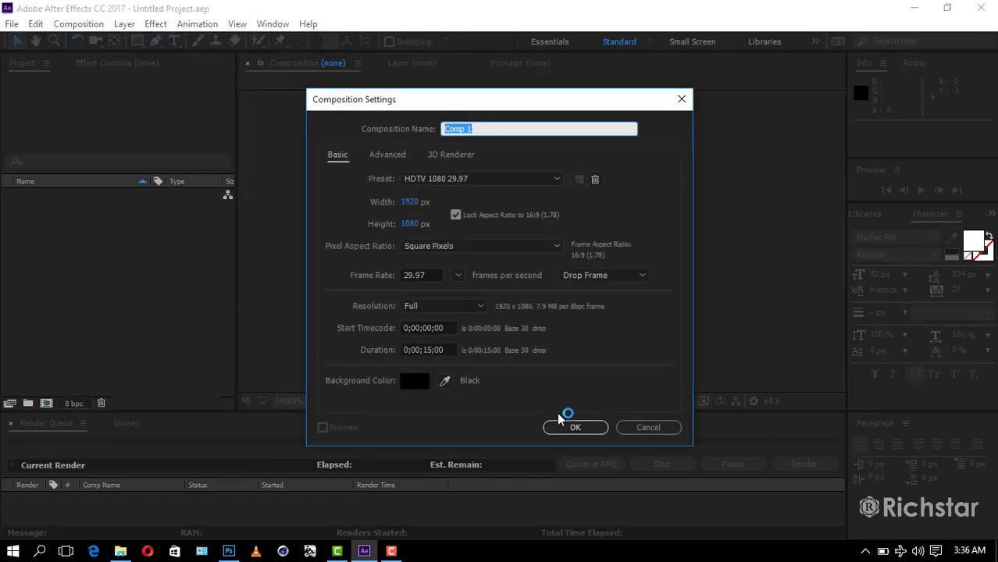
pyautogui.click(574, 428)
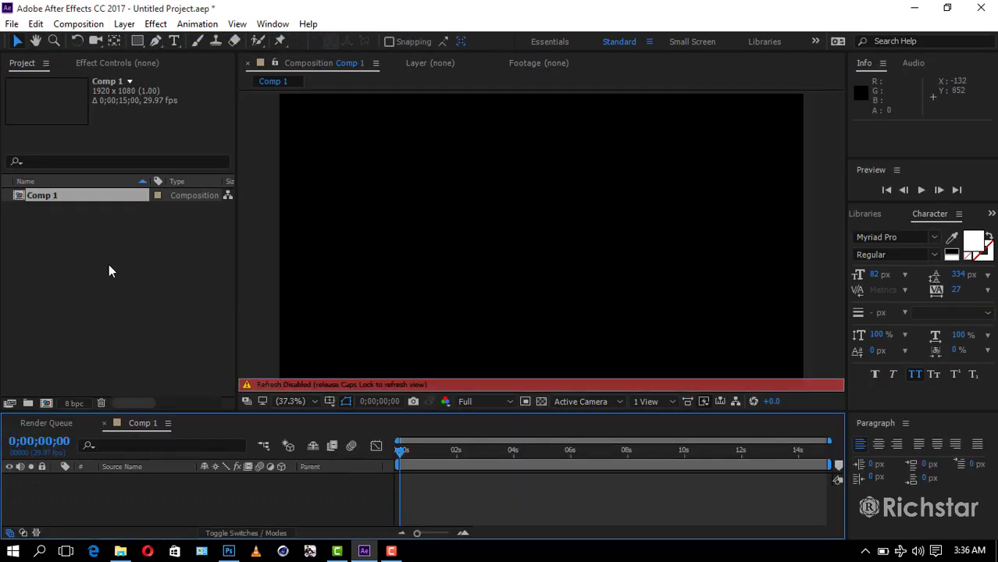
# In the Import window, browse to the JOHVENTURE folder and select SAA.psd
pyautogui.doubleClick(106, 273)
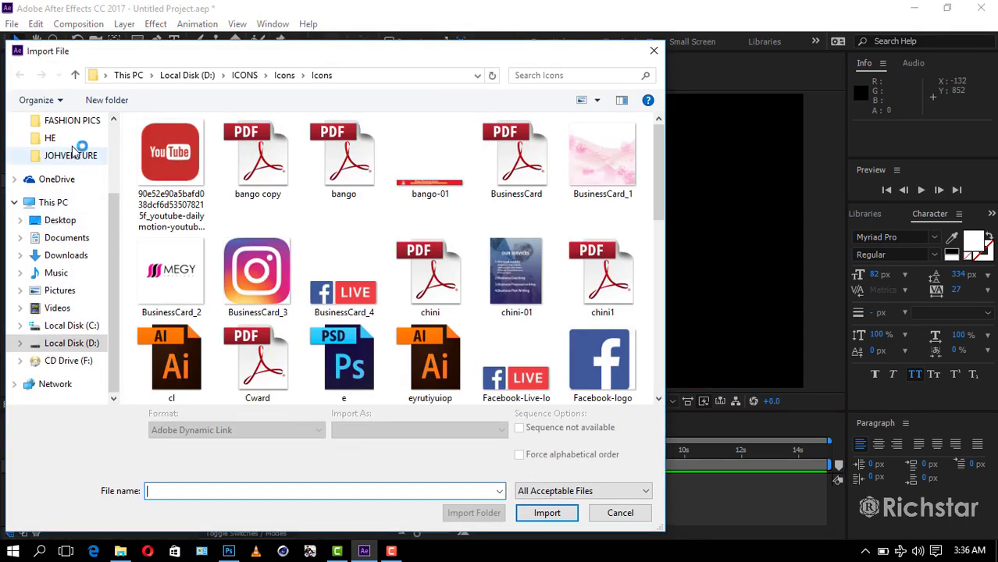
pyautogui.click(72, 138)
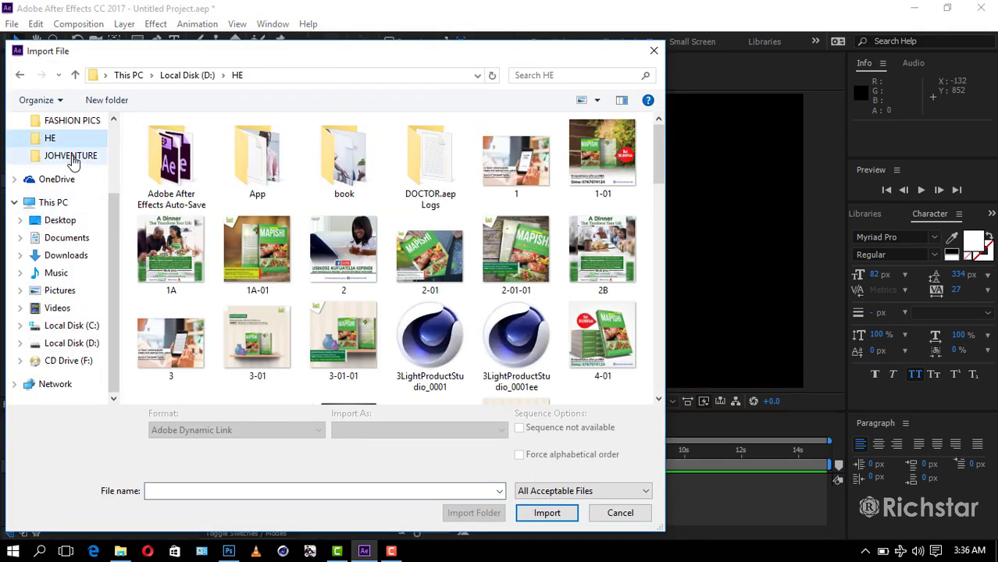
pyautogui.click(70, 156)
pyautogui.scroll(-2, 481, 248)
pyautogui.scroll(-3, 480, 248)
pyautogui.click(484, 252)
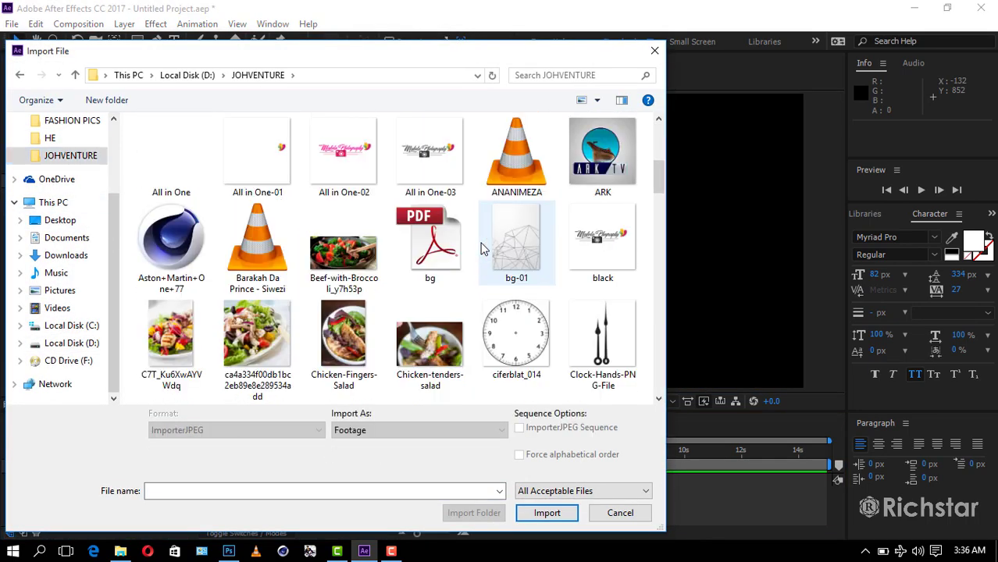
pyautogui.scroll(-5, 460, 252)
pyautogui.click(602, 156)
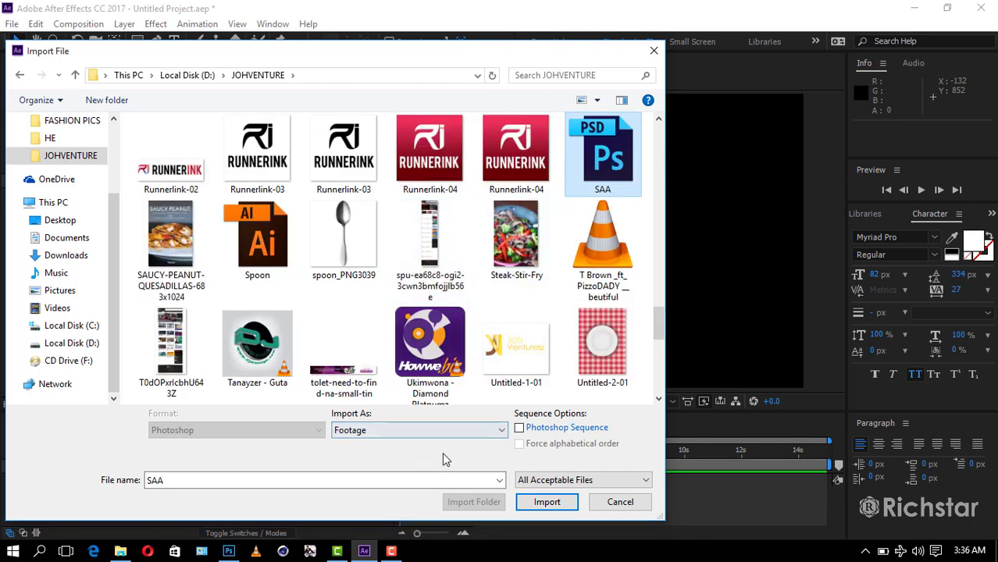
# Import SAA.psd as Composition - Retain Layer Sizes with editable layer styles
pyautogui.click(365, 437)
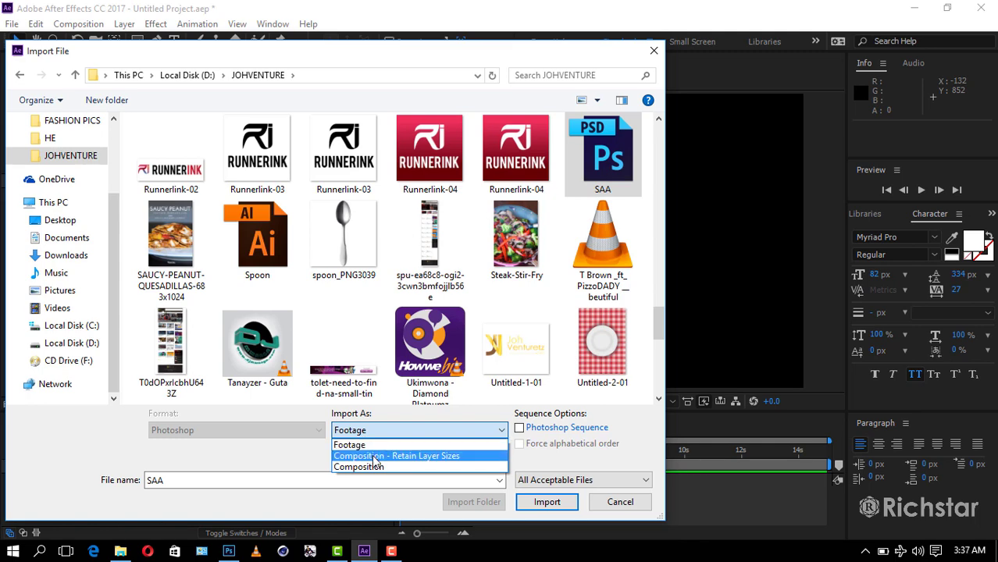
pyautogui.click(374, 456)
pyautogui.click(547, 502)
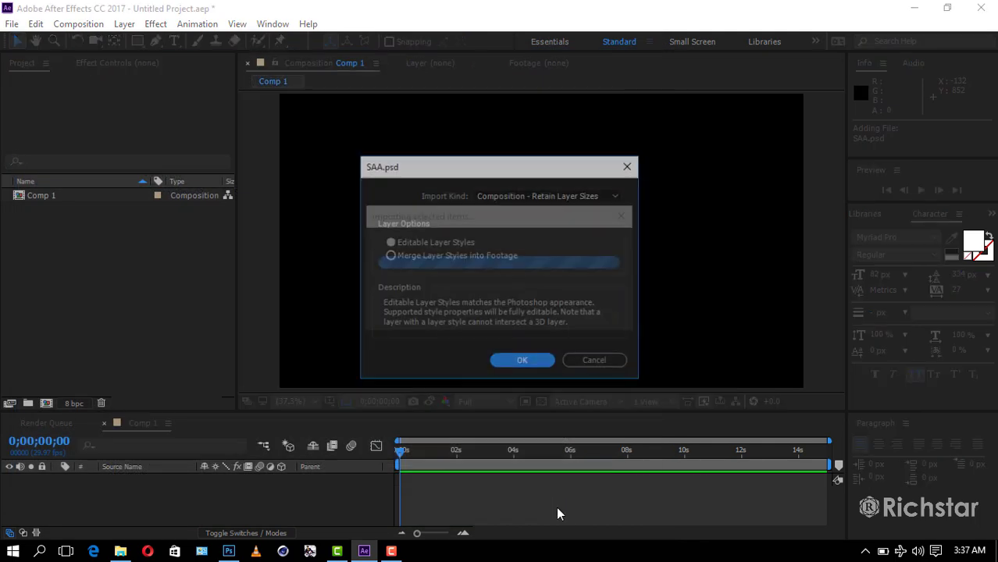
pyautogui.click(392, 242)
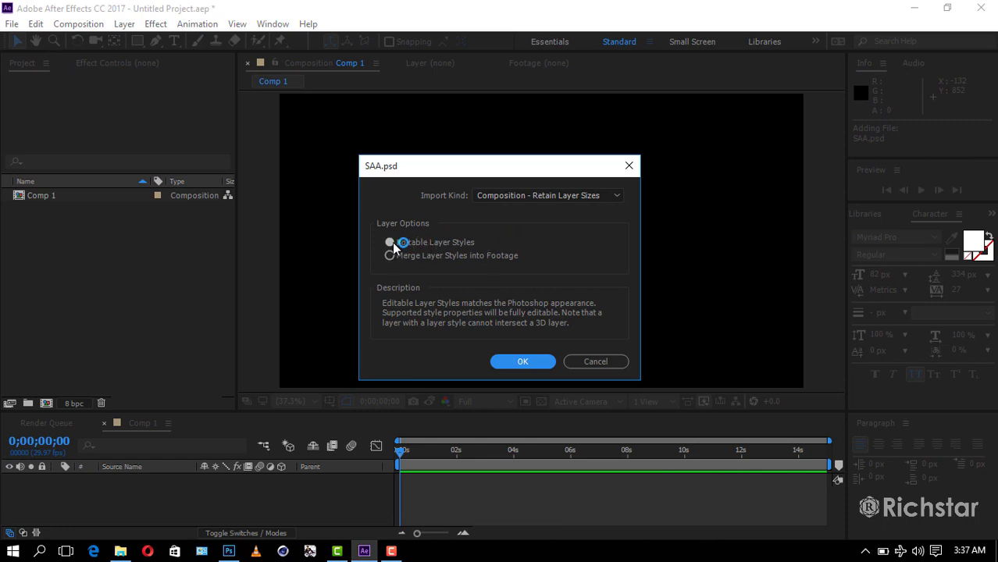
pyautogui.click(528, 363)
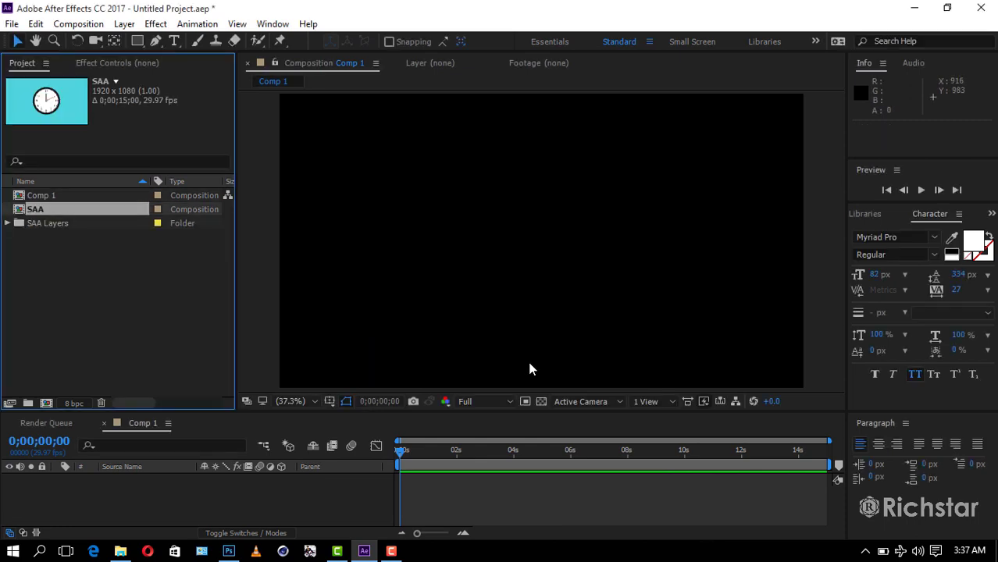
# Open the SAA composition and enlarge the timeline to show all eight layers
pyautogui.doubleClick(44, 211)
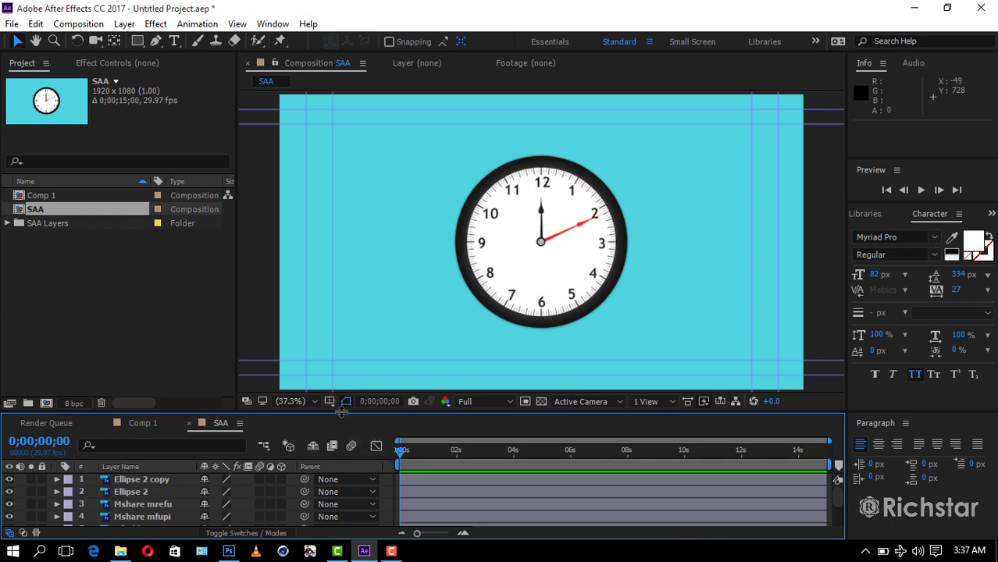
pyautogui.moveTo(342, 412); pyautogui.dragTo(350, 344)
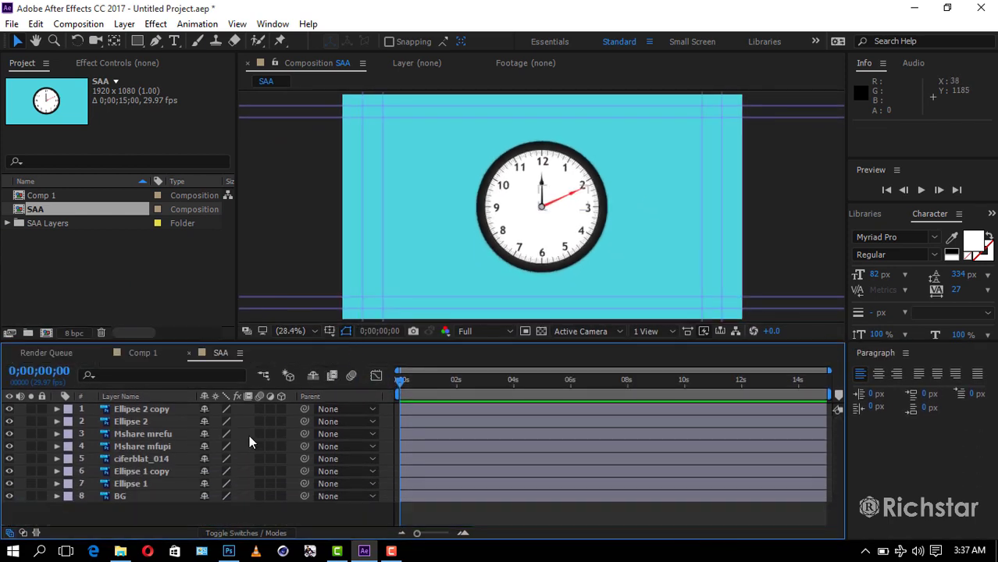
pyautogui.click(156, 446)
pyautogui.click(165, 471)
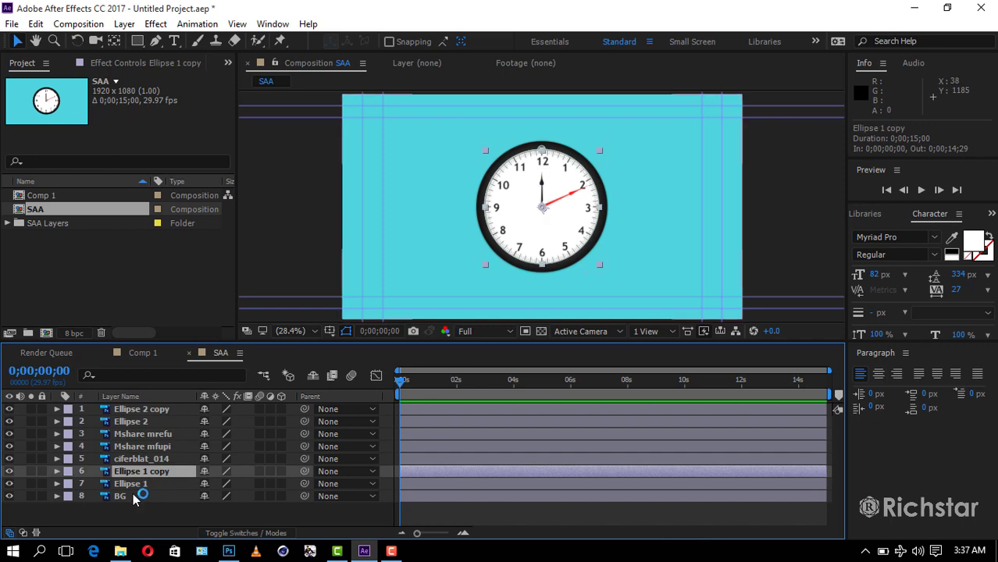
pyautogui.click(133, 495)
pyautogui.click(139, 471)
pyautogui.click(142, 451)
pyautogui.click(144, 472)
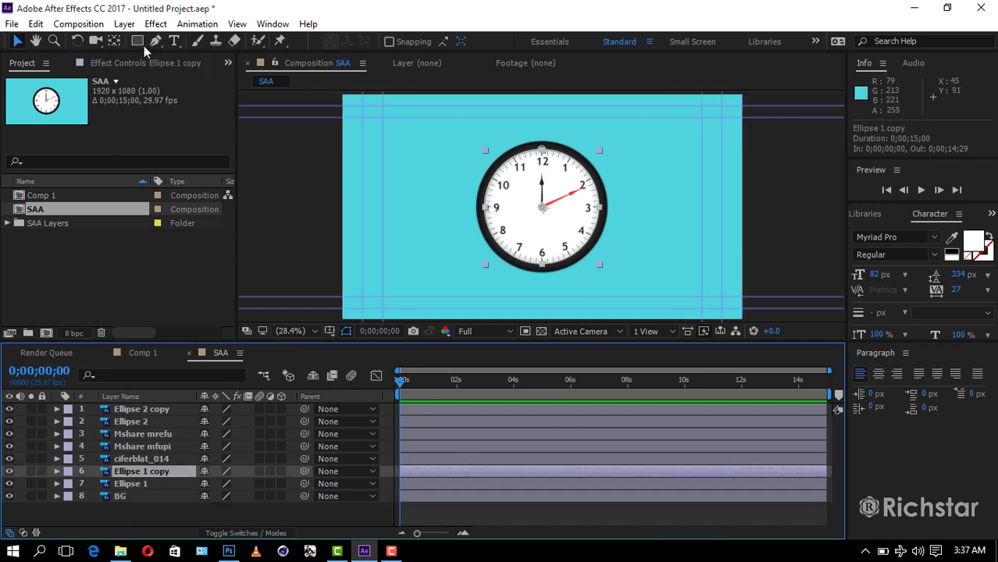
# Zoom in on the hands' pivot, return to 100%, and select Mshare mrefu
pyautogui.click(54, 40)
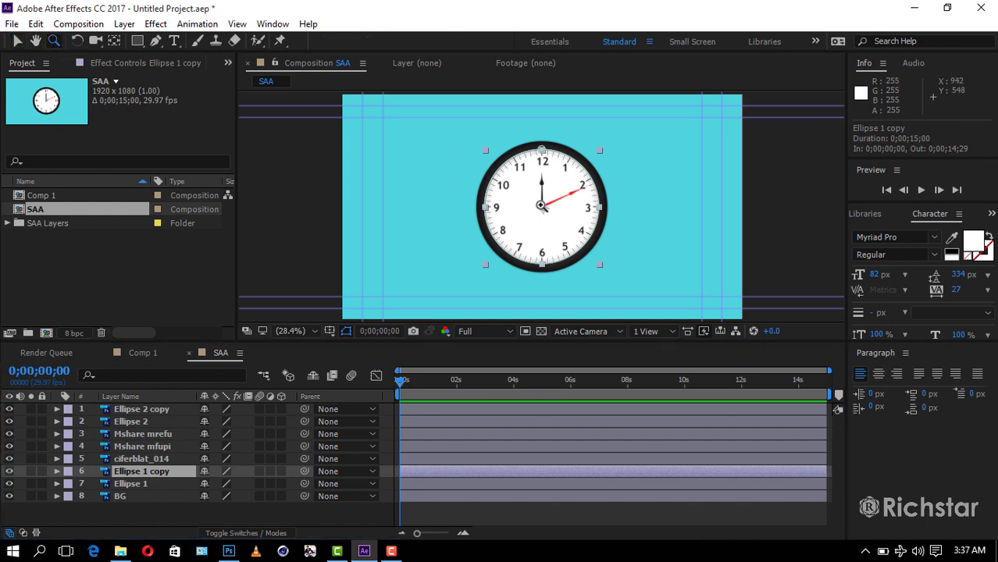
pyautogui.click(539, 207)
pyautogui.click(537, 206)
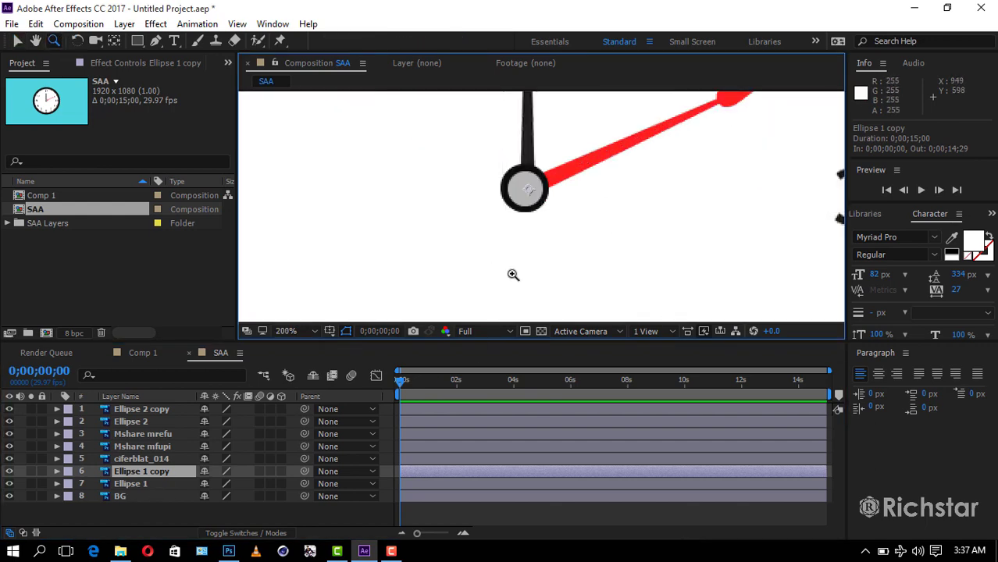
pyautogui.press(',')
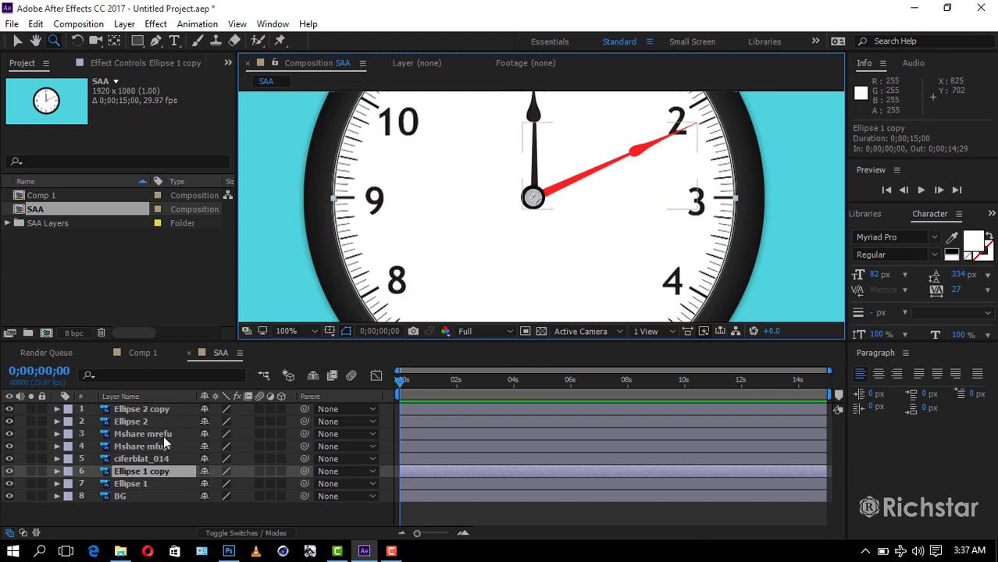
pyautogui.click(165, 436)
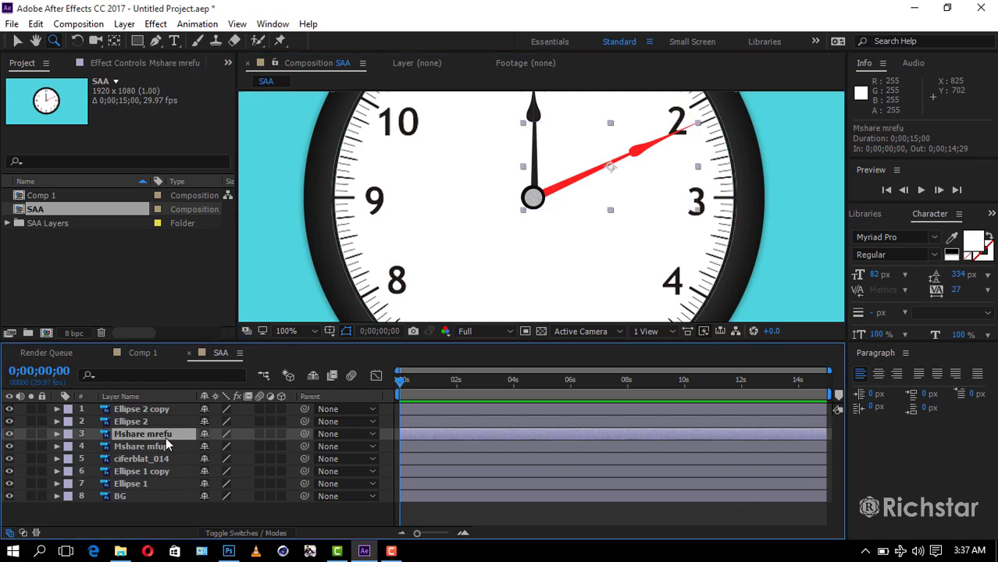
# Show Mshare mrefu's Rotation and drag its anchor point onto the clock centre
pyautogui.press('r')
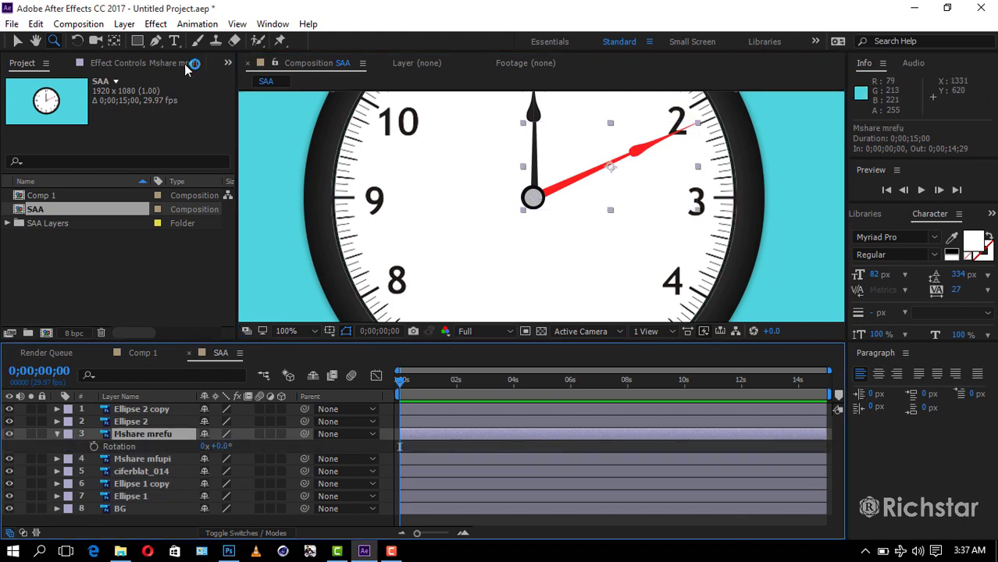
pyautogui.click(113, 40)
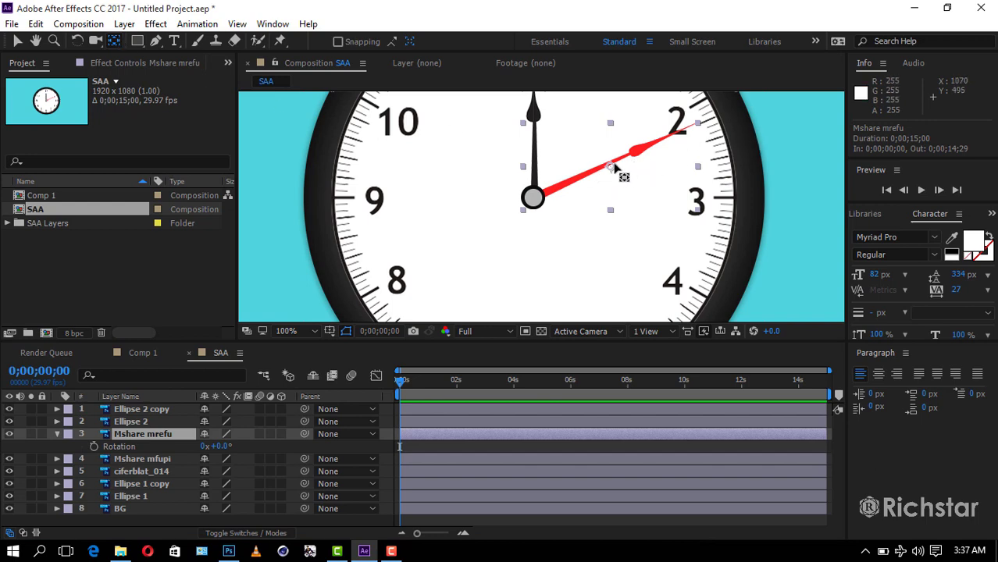
pyautogui.moveTo(612, 168); pyautogui.dragTo(534, 200)
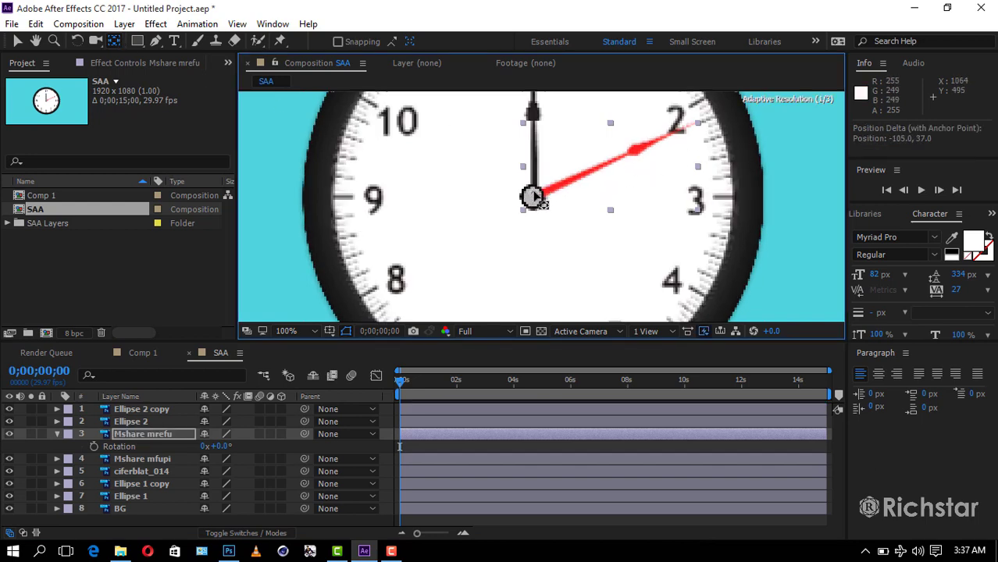
pyautogui.moveTo(533, 195); pyautogui.dragTo(528, 227)
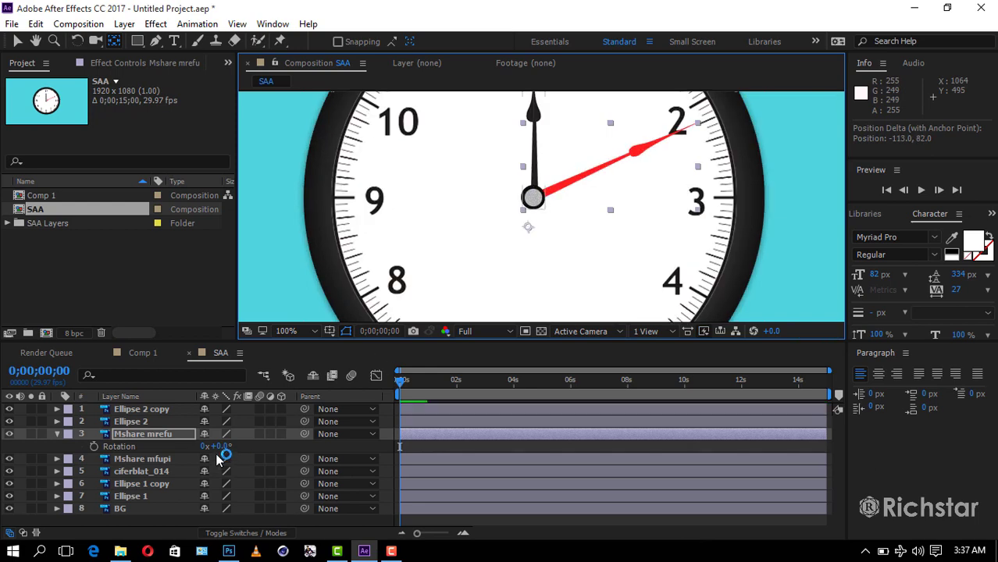
# Test-rotate the red hand, refine the anchor onto the centre circle, and reset rotation to 0°
pyautogui.moveTo(222, 446); pyautogui.dragTo(231, 446)
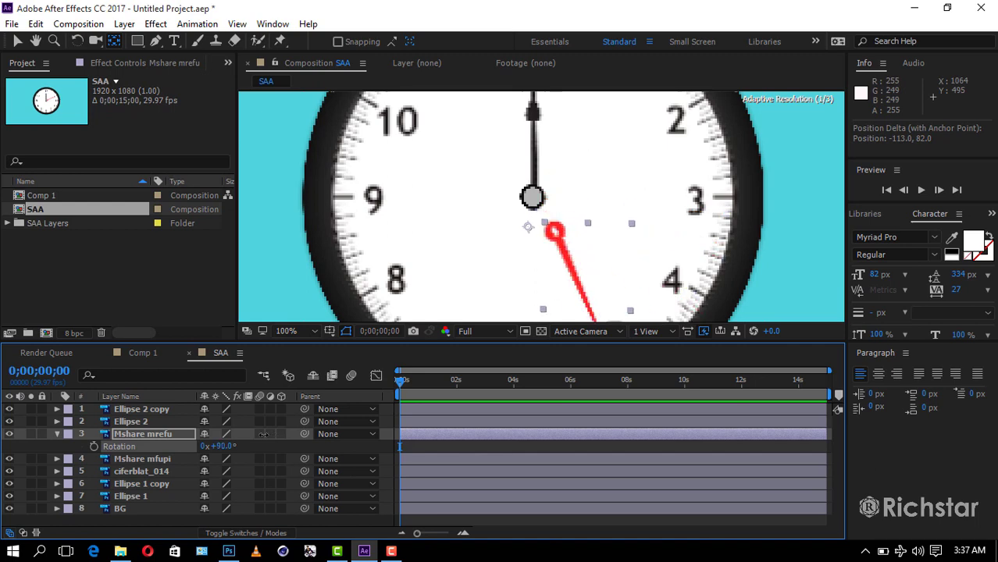
pyautogui.hotkey('ctrl', 'z')
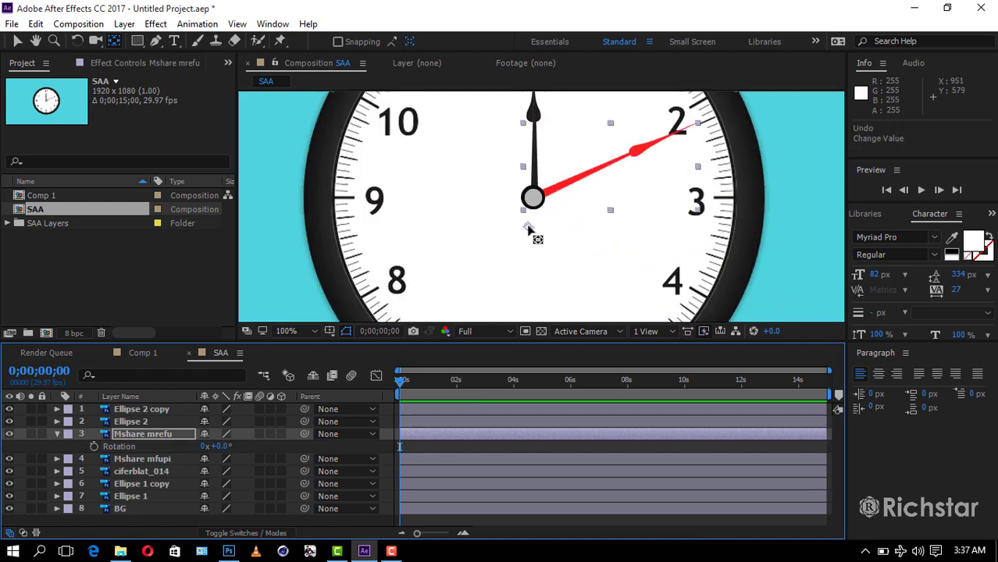
pyautogui.moveTo(528, 227); pyautogui.dragTo(532, 203)
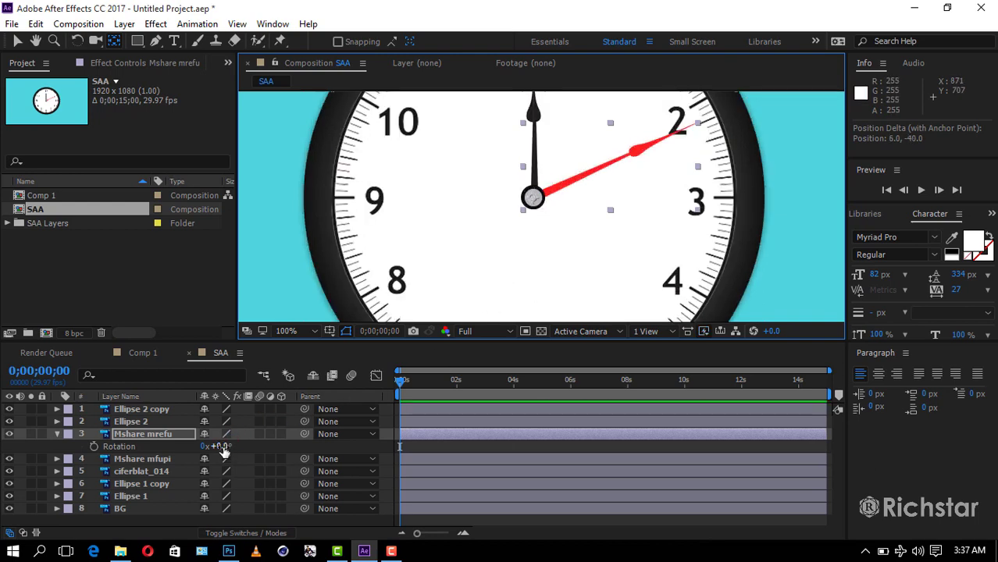
pyautogui.moveTo(223, 447); pyautogui.dragTo(496, 398)
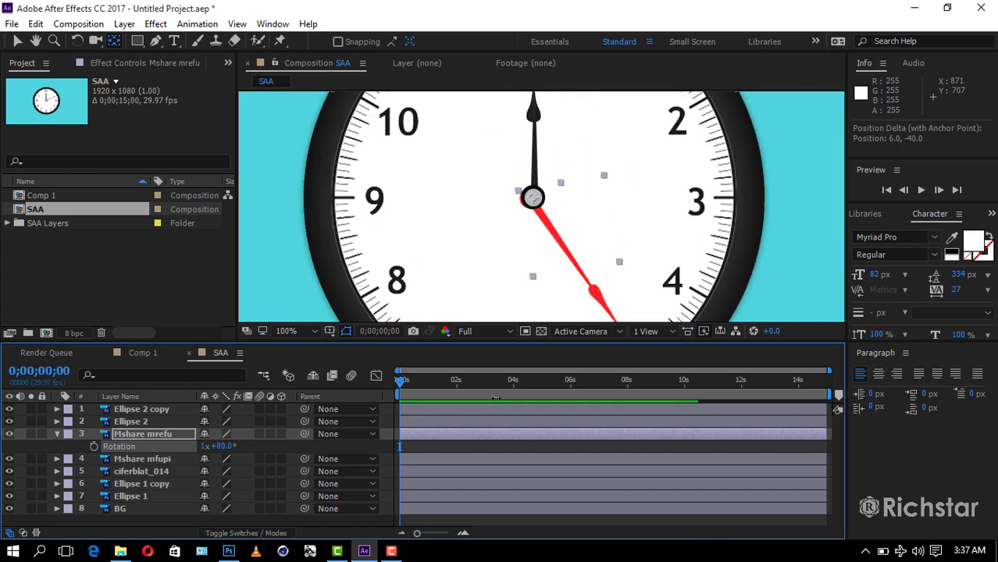
pyautogui.hotkey('ctrl', 'z')
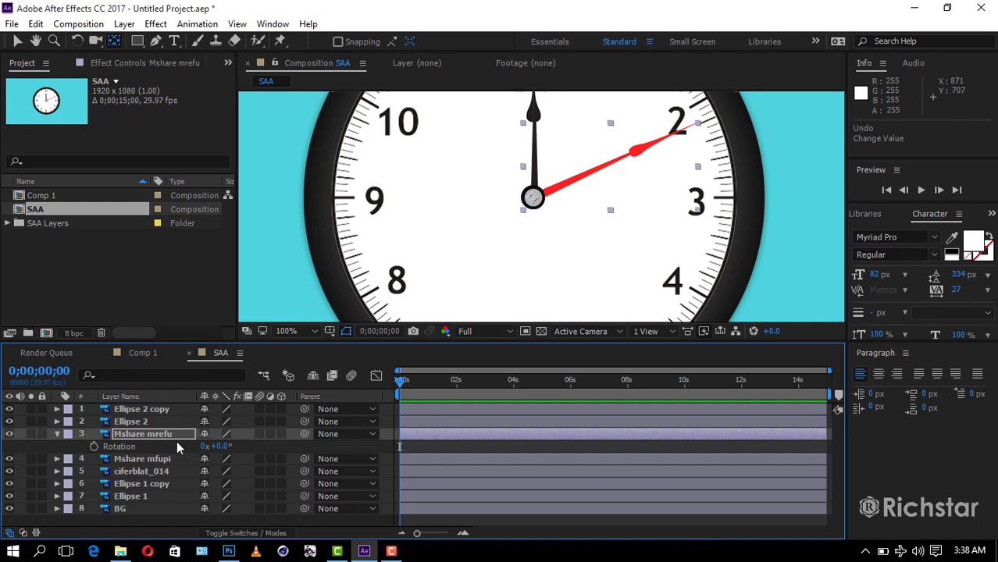
pyautogui.click(149, 439)
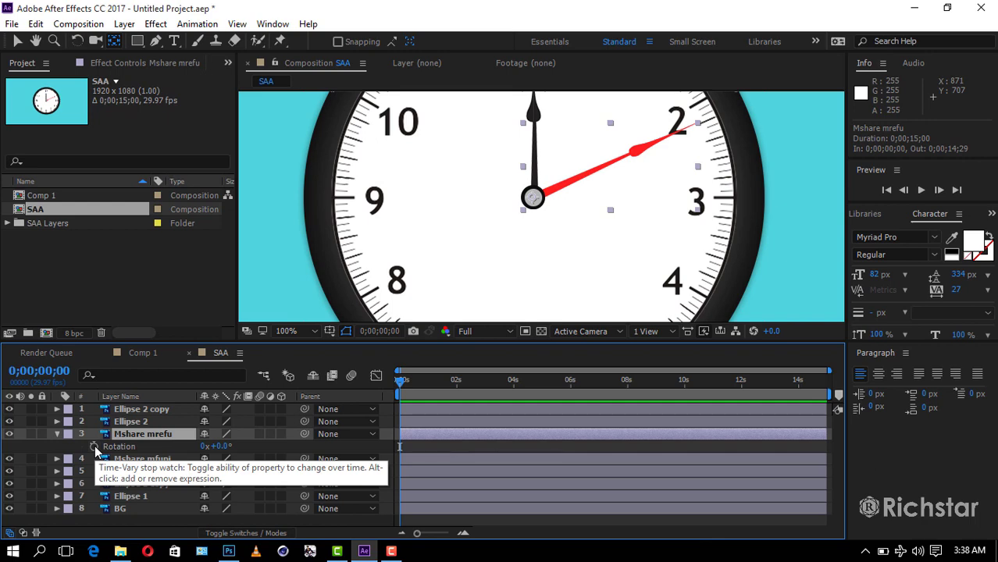
# Keyframe Mshare mrefu's Rotation from 0° at start to about 358° at 14;29, then preview
pyautogui.click(95, 447)
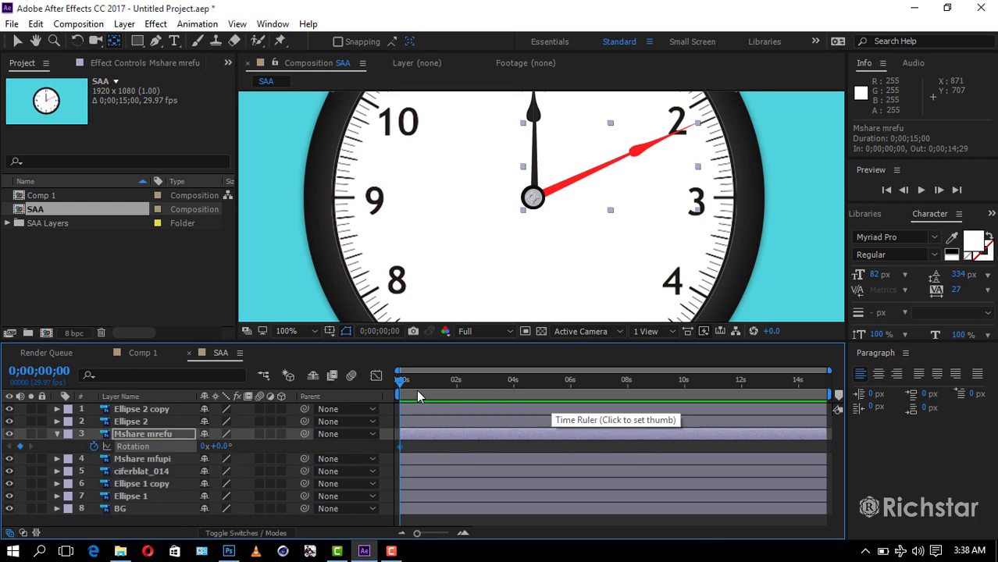
pyautogui.moveTo(400, 382); pyautogui.dragTo(875, 403)
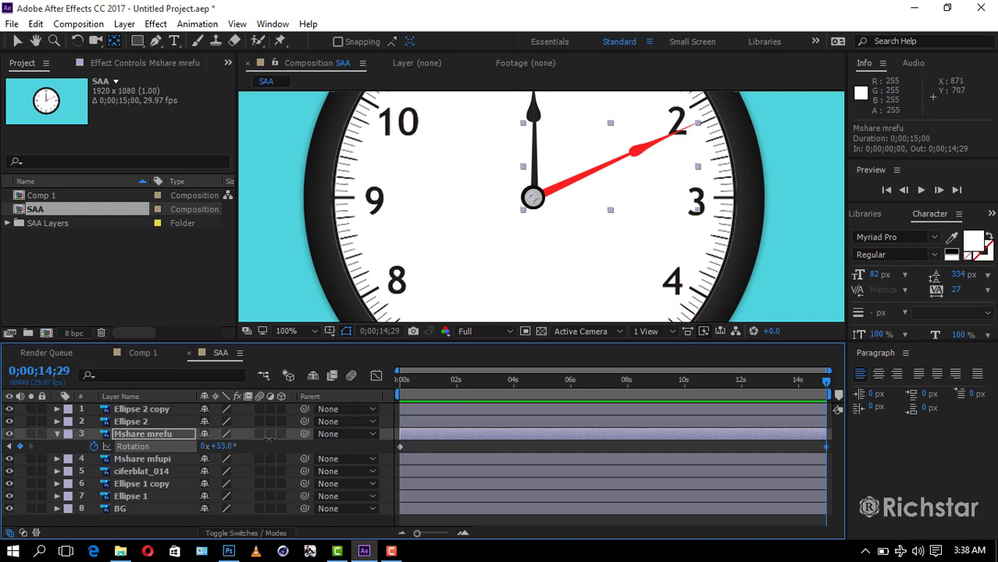
pyautogui.moveTo(268, 439)
pyautogui.mouseDown()
pyautogui.moveTo(467, 405)
pyautogui.moveTo(444, 408)
pyautogui.mouseUp()
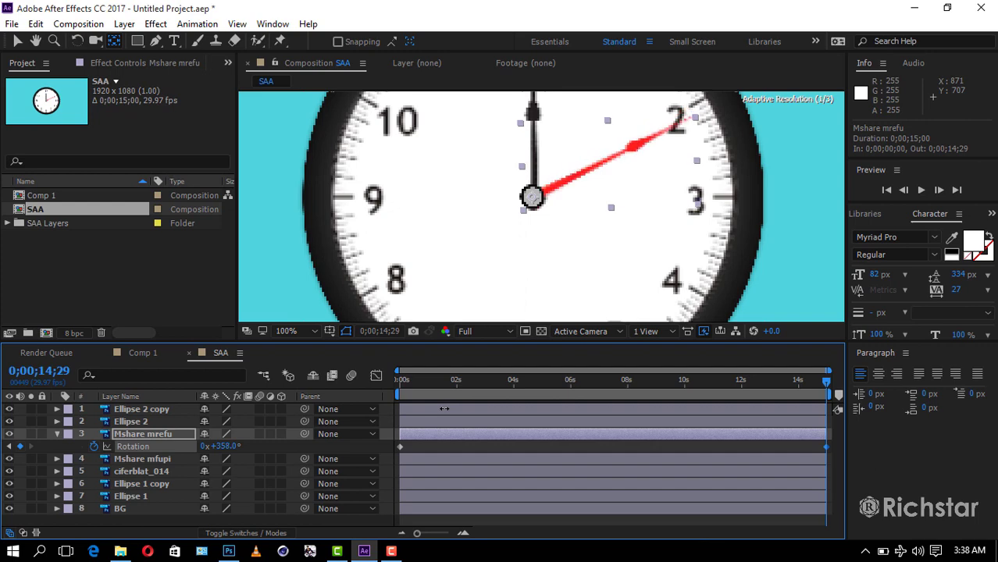
pyautogui.press('Home')
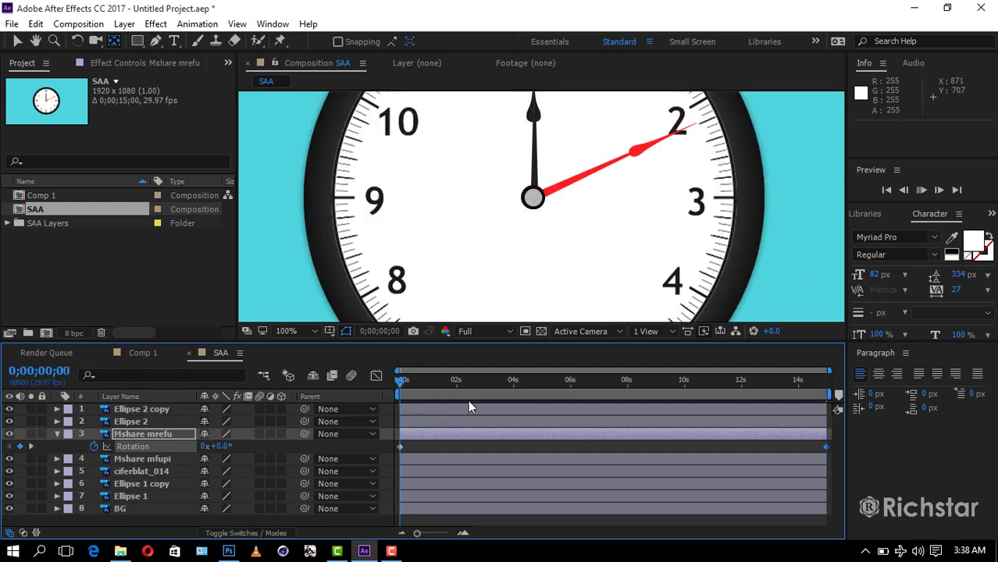
pyautogui.hotkey('shift', '/')
pyautogui.press('space')
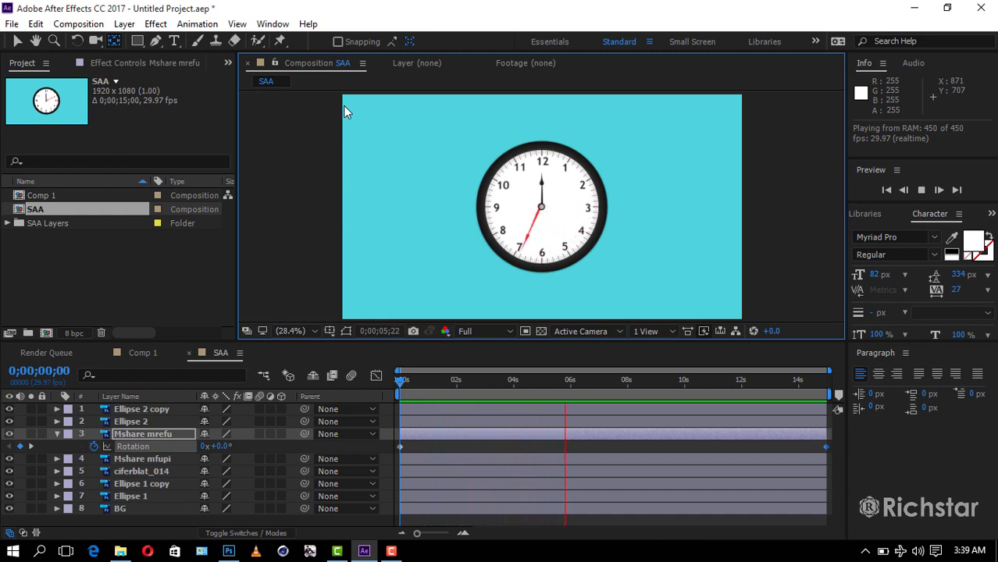
# Select Mshare mfupi and move its anchor point to the clock centre, testing the pivot
pyautogui.click(398, 384)
pyautogui.scroll(2, 551, 211)
pyautogui.scroll(2, 539, 211)
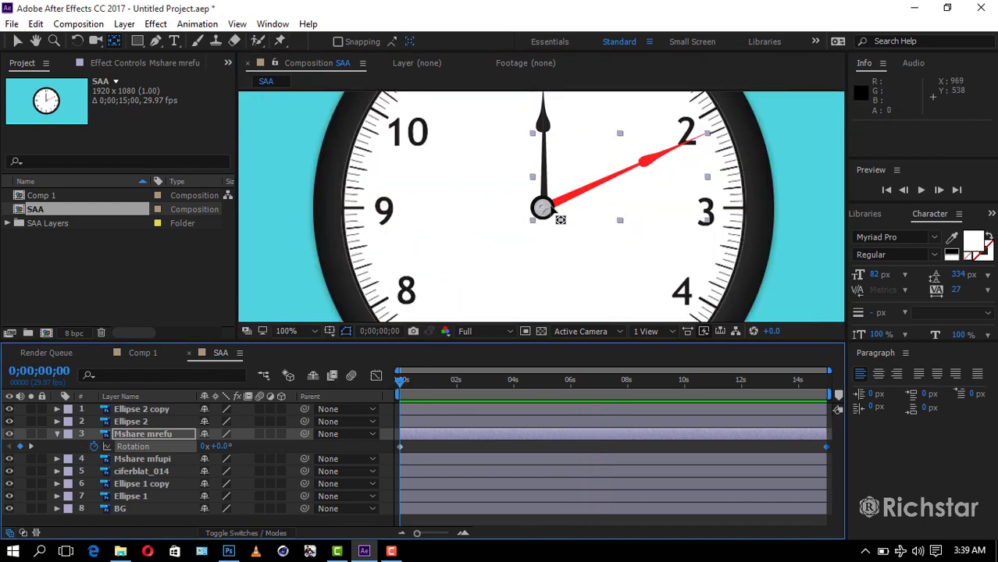
pyautogui.click(158, 461)
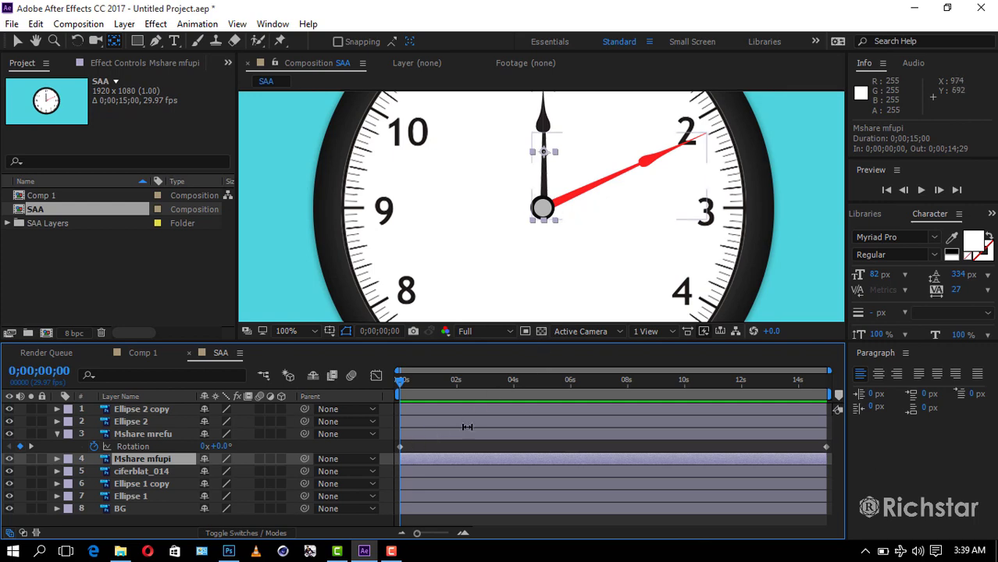
pyautogui.moveTo(628, 178); pyautogui.dragTo(608, 209)
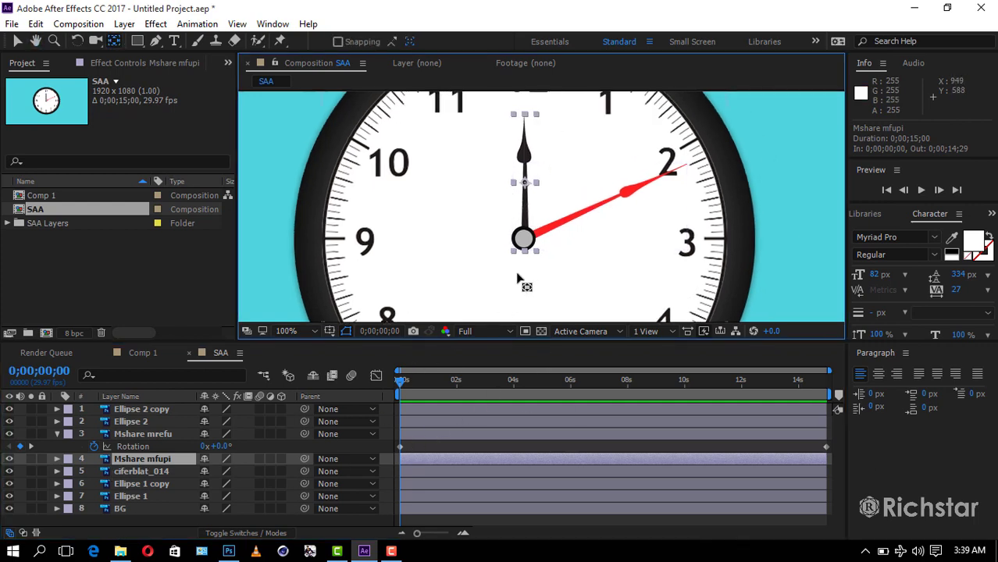
pyautogui.press('r')
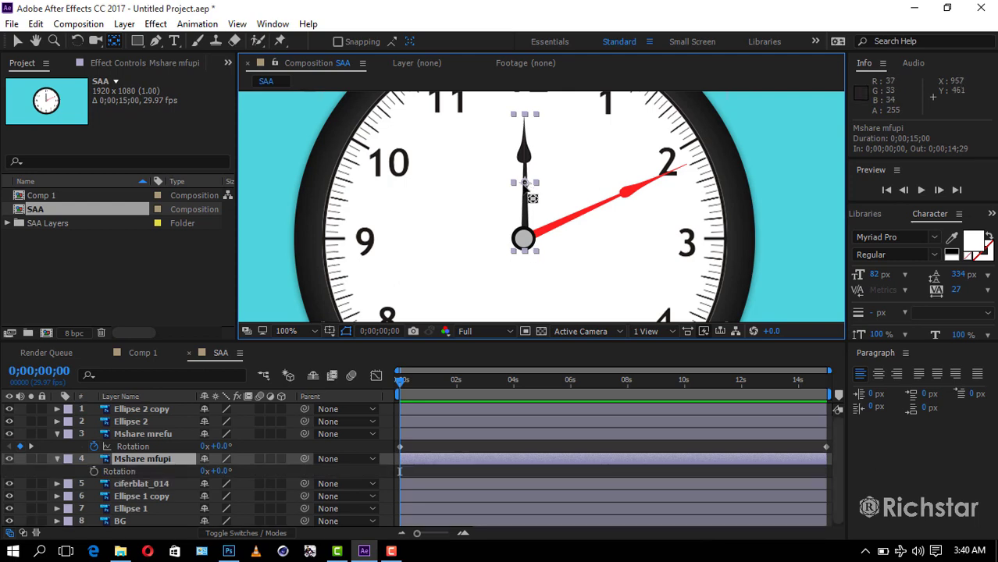
pyautogui.moveTo(525, 183); pyautogui.dragTo(523, 242)
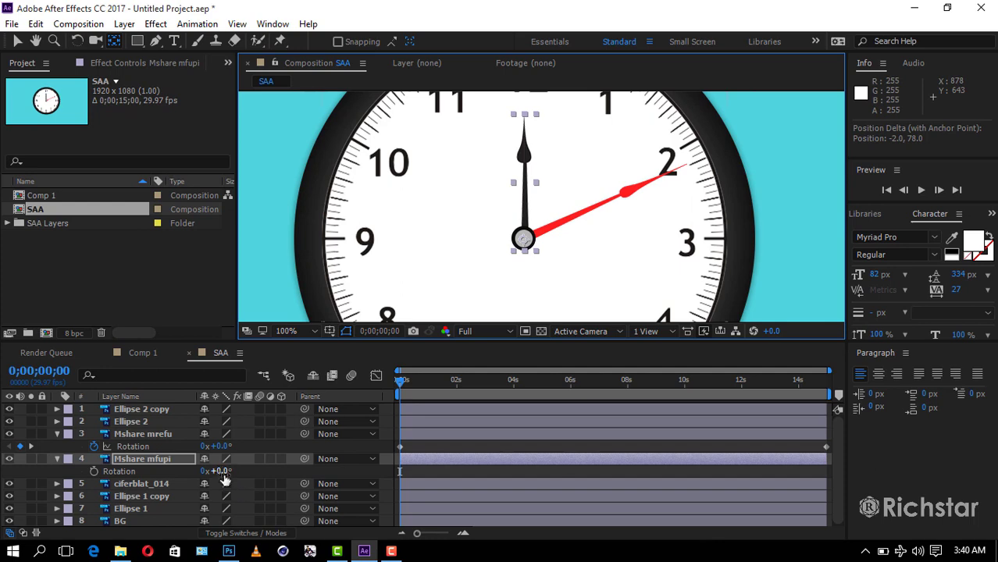
pyautogui.moveTo(399, 470); pyautogui.dragTo(397, 471)
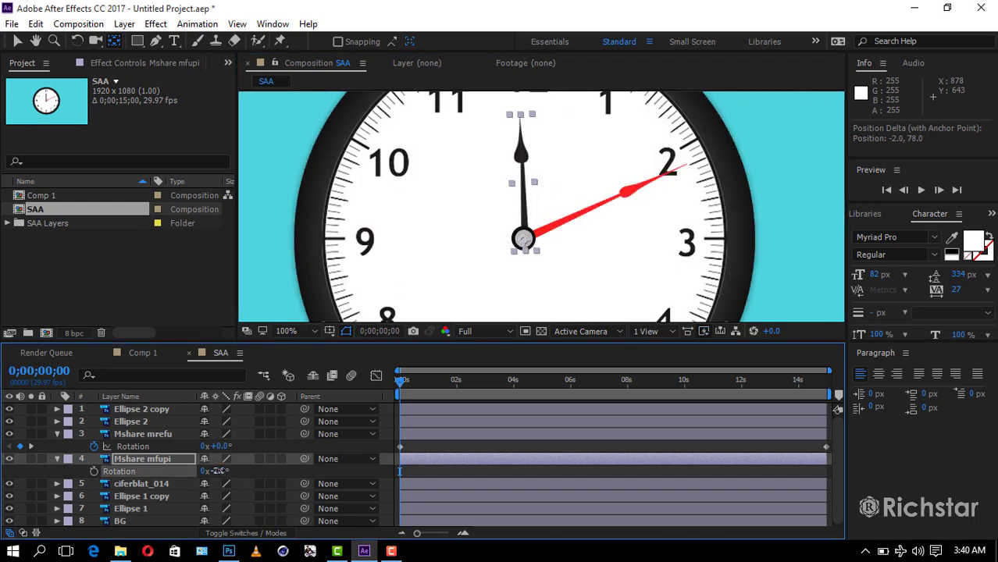
pyautogui.hotkey('ctrl', 'z')
# Keyframe Mshare mfupi's Rotation from 0° at start to 75° at 14;29
pyautogui.click(94, 472)
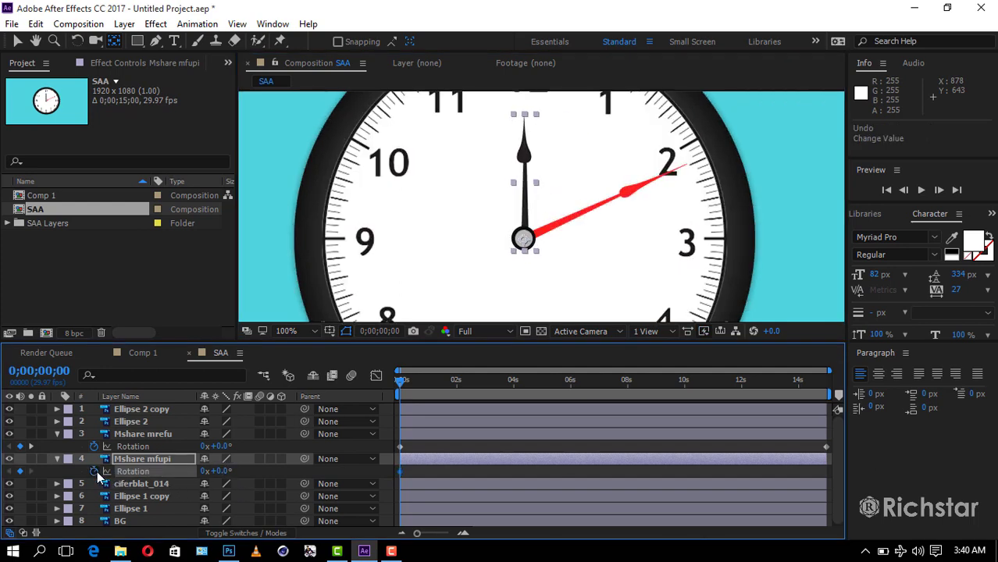
pyautogui.moveTo(794, 382); pyautogui.dragTo(827, 383)
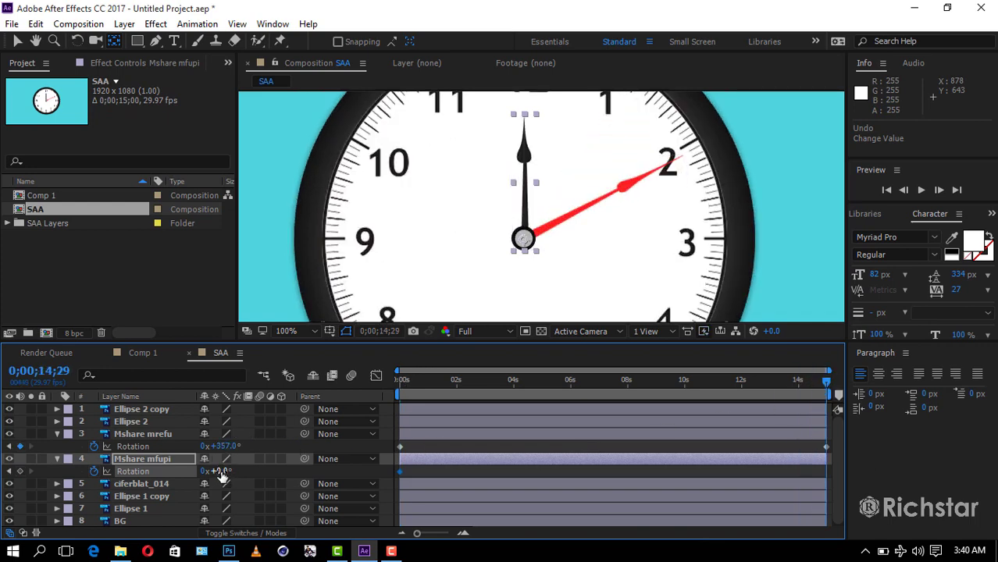
pyautogui.moveTo(222, 475); pyautogui.dragTo(259, 465)
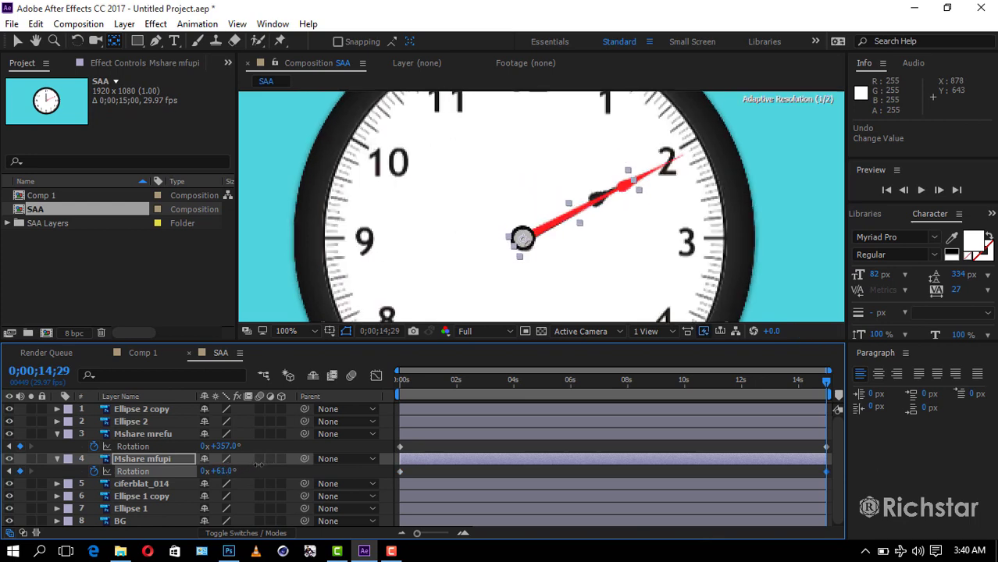
pyautogui.moveTo(258, 465); pyautogui.dragTo(267, 463)
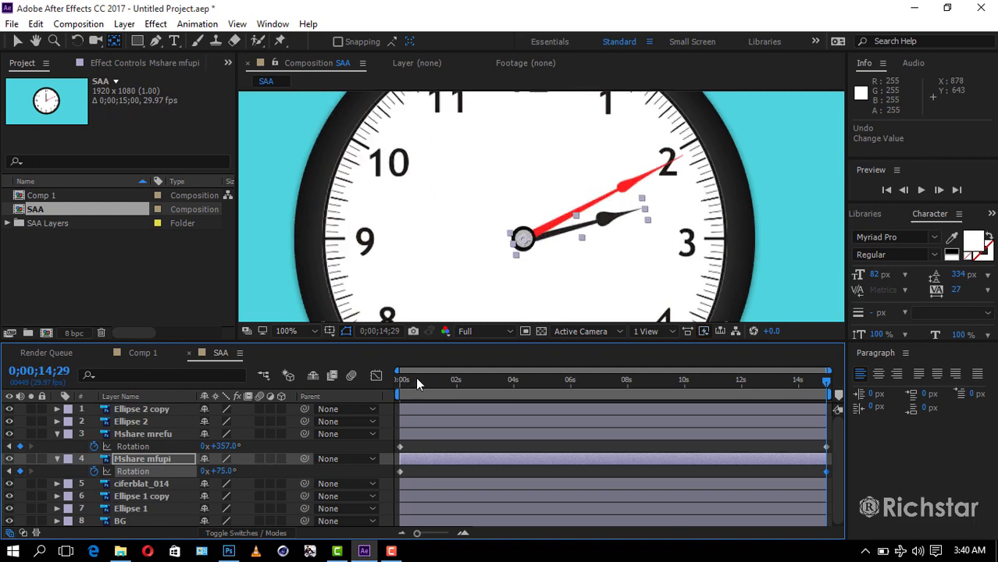
pyautogui.moveTo(416, 377); pyautogui.dragTo(388, 388)
# Preview both hands turning, fit the frame and enlarge the viewer
pyautogui.press('space')
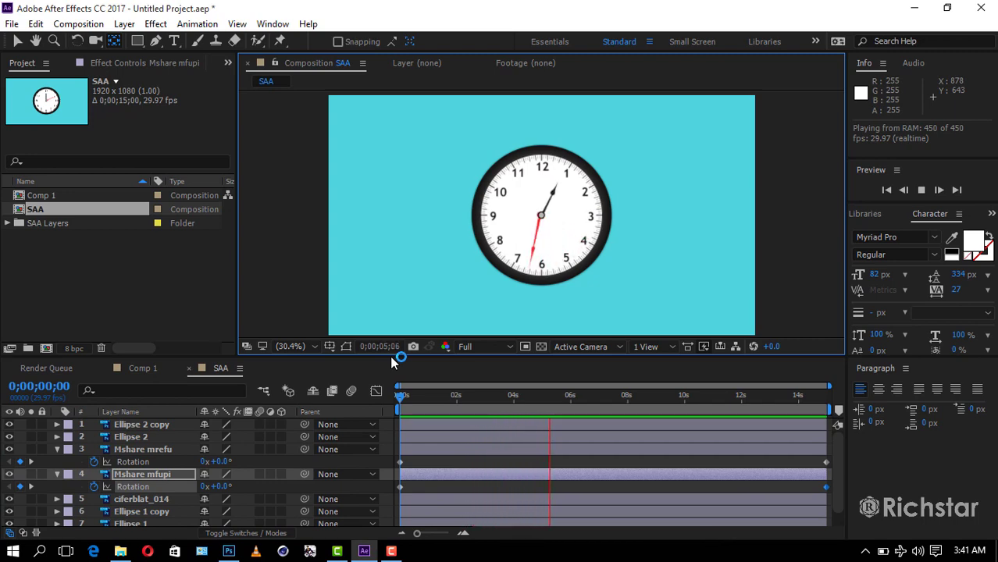
pyautogui.press('.')
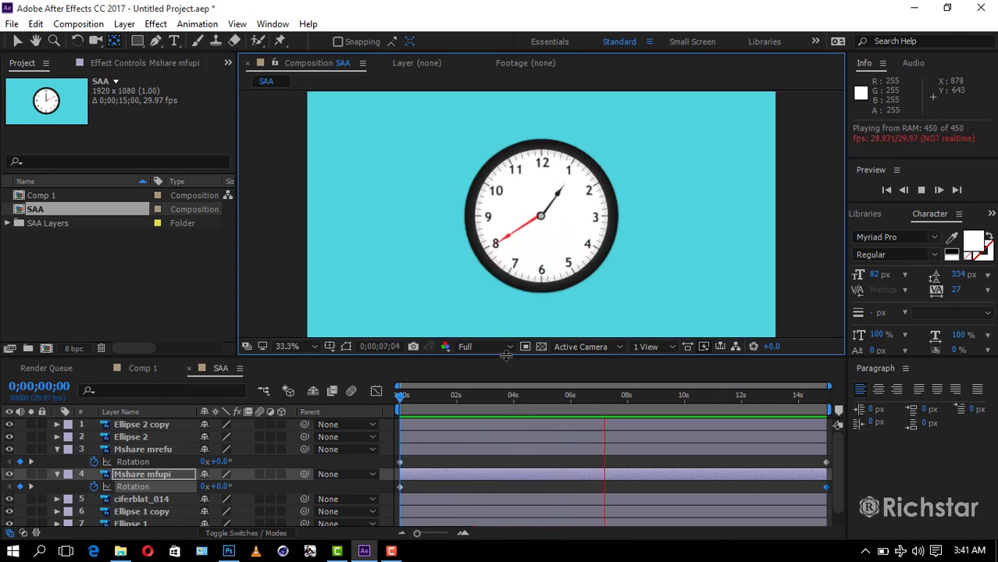
pyautogui.moveTo(506, 355); pyautogui.dragTo(509, 404)
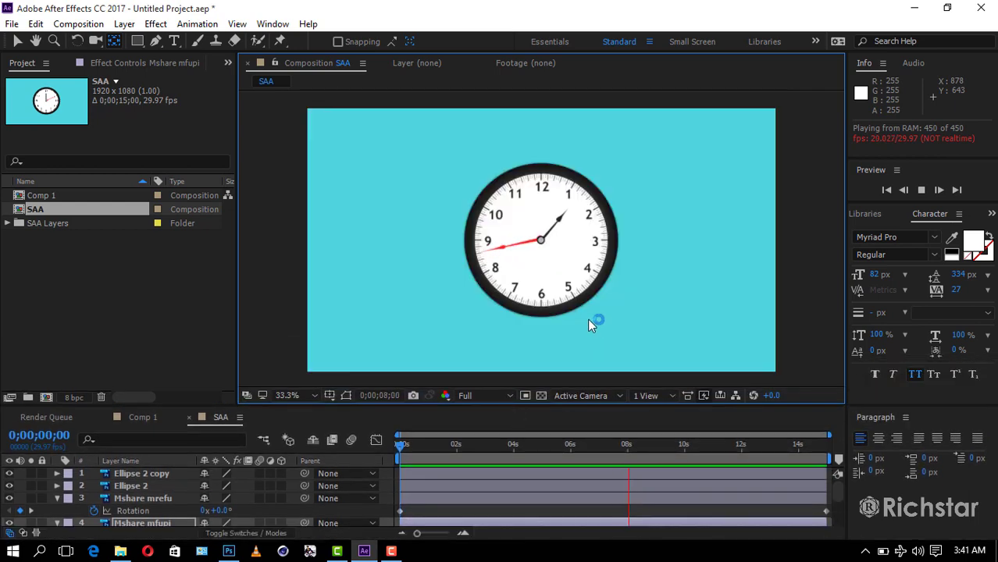
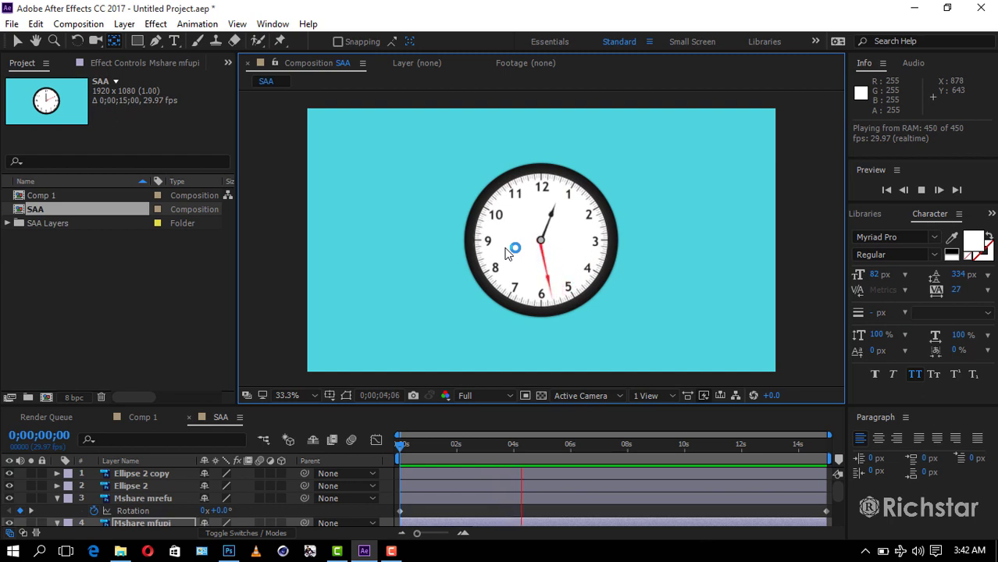
# Jump to 0;00;02;05, select the Ellipse Tool, and enlarge the timeline panel
pyautogui.click(460, 445)
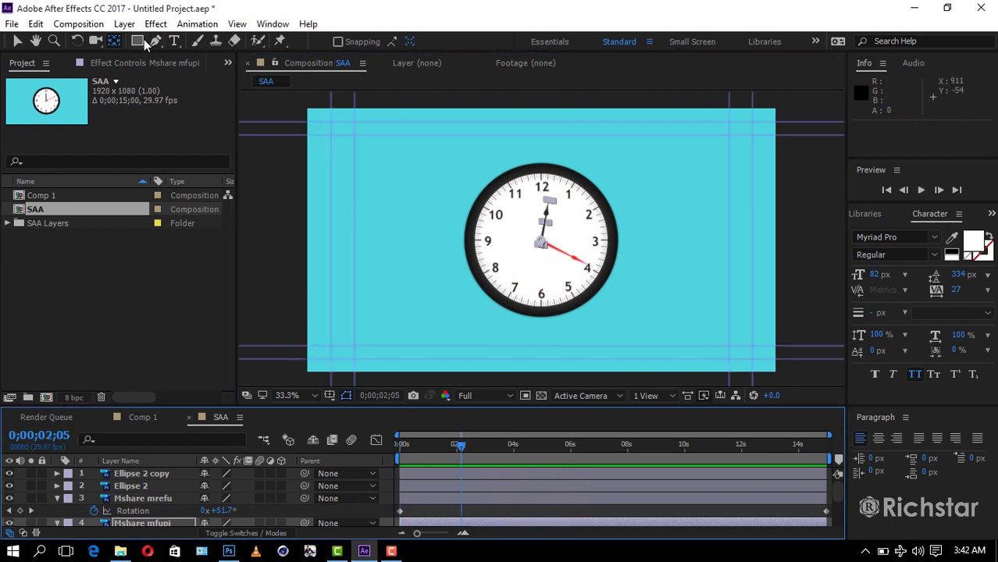
pyautogui.moveTo(137, 40); pyautogui.dragTo(196, 75)
pyautogui.click(196, 73)
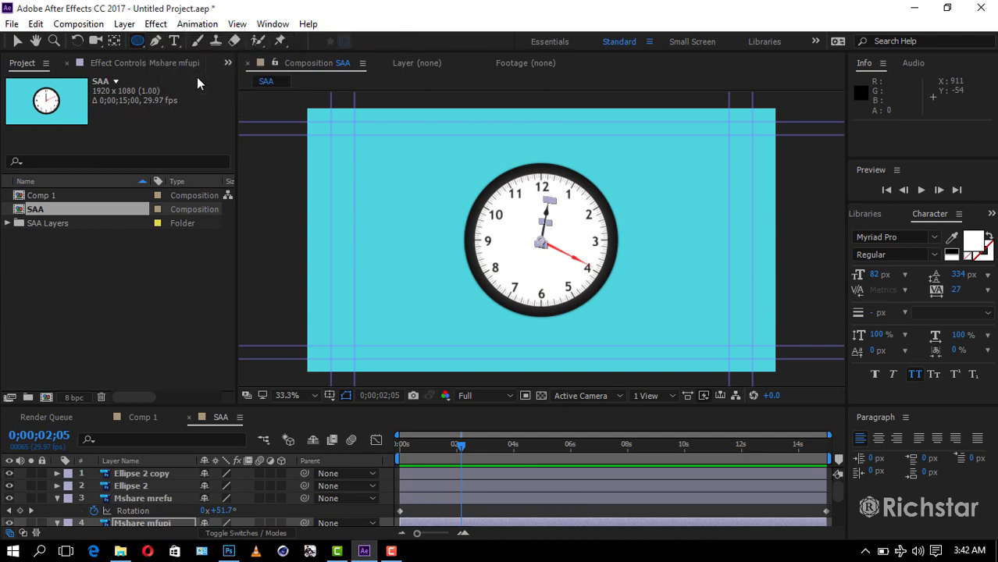
pyautogui.scroll(-3, 67, 492)
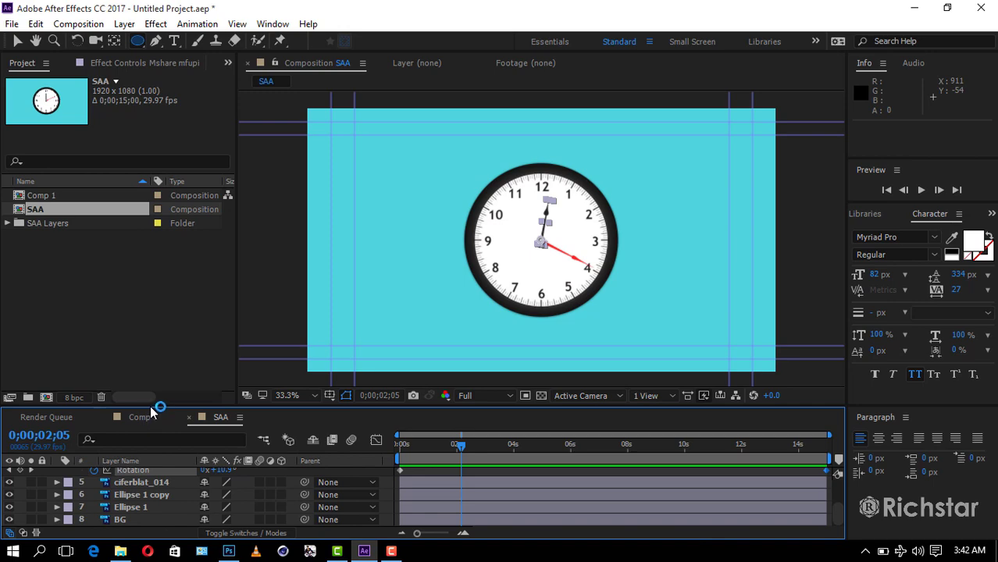
pyautogui.moveTo(151, 406); pyautogui.dragTo(156, 359)
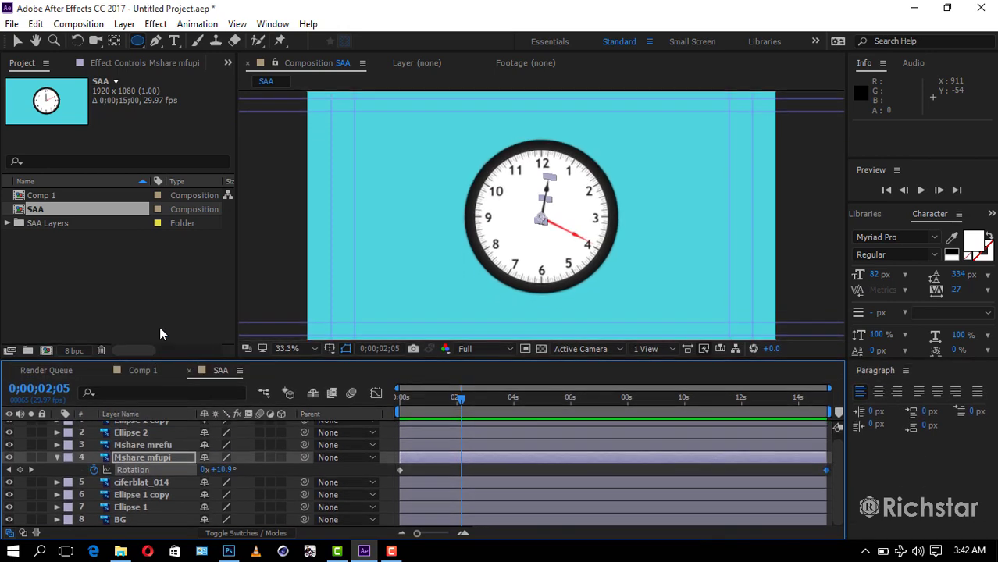
pyautogui.click(173, 313)
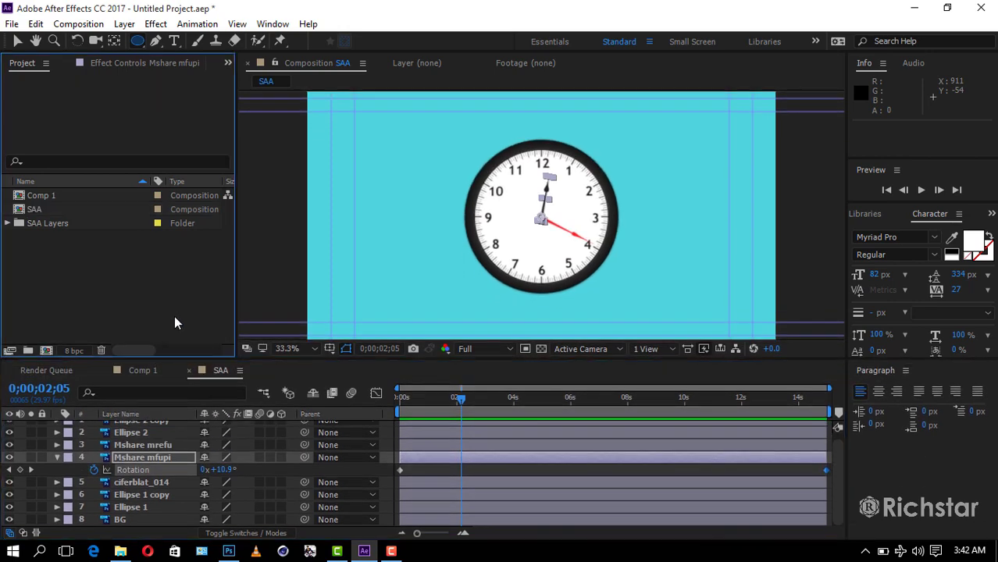
# Open and dismiss the Layer menu, then return to the SAA composition timeline
pyautogui.click(126, 23)
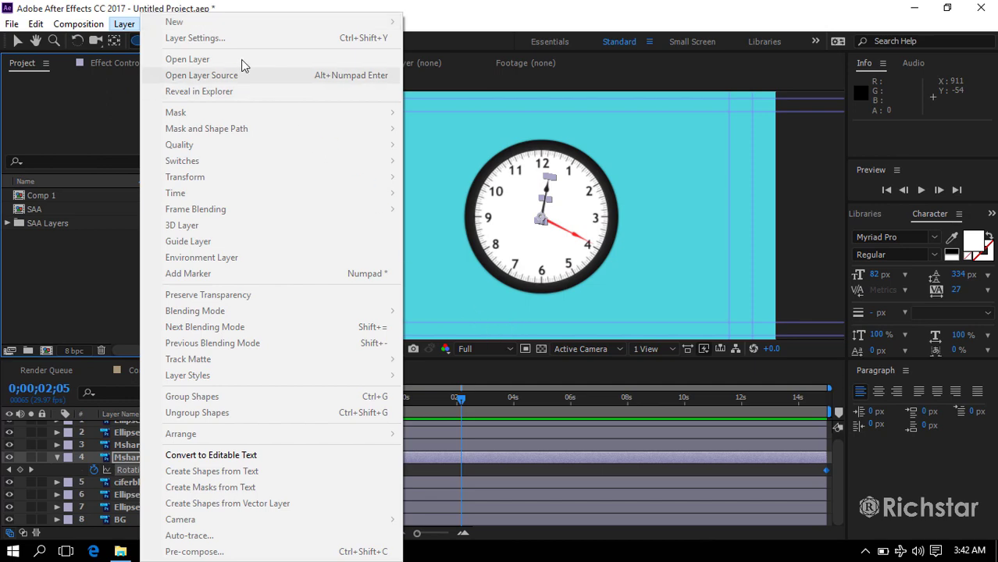
pyautogui.click(250, 11)
pyautogui.click(125, 23)
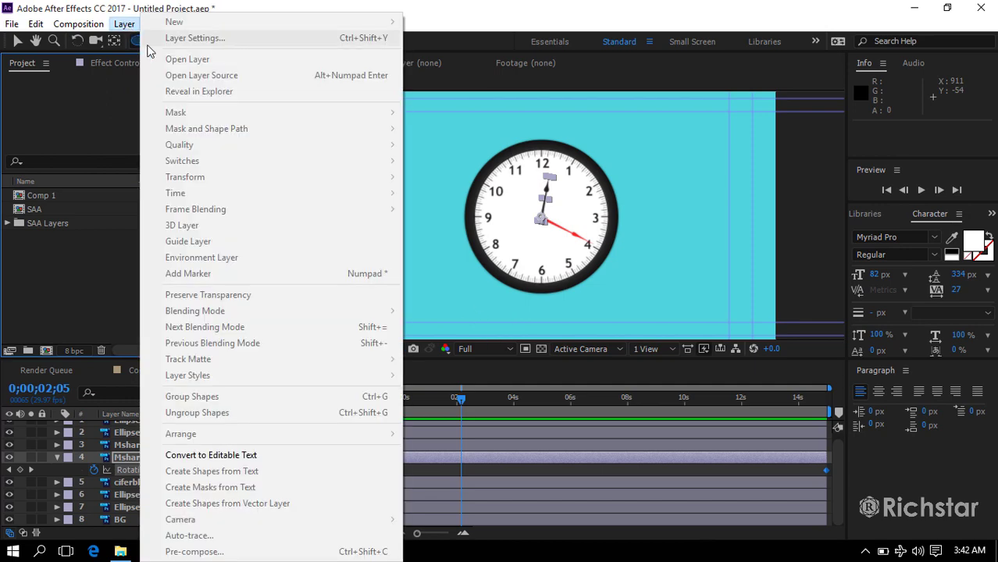
pyautogui.click(81, 372)
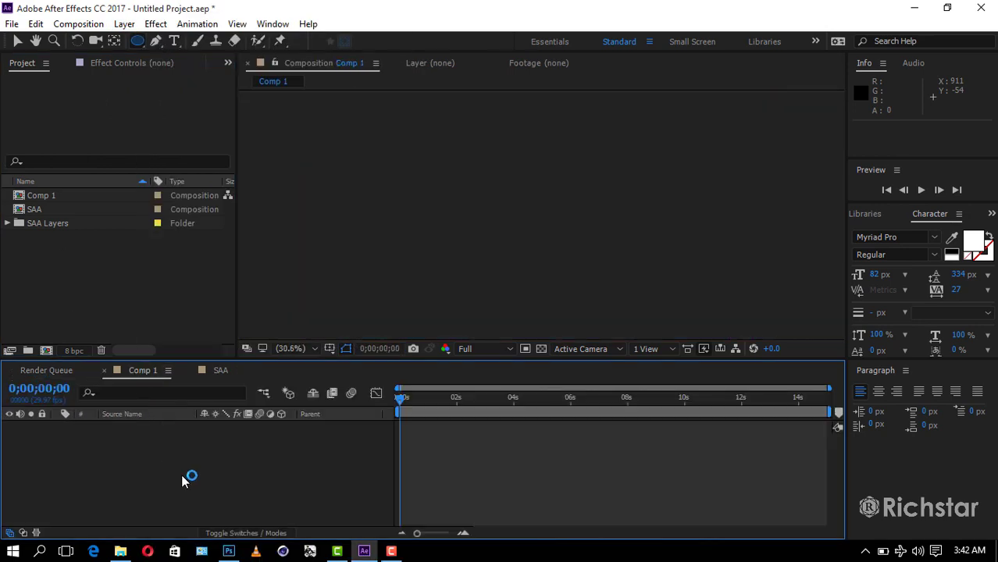
pyautogui.click(219, 370)
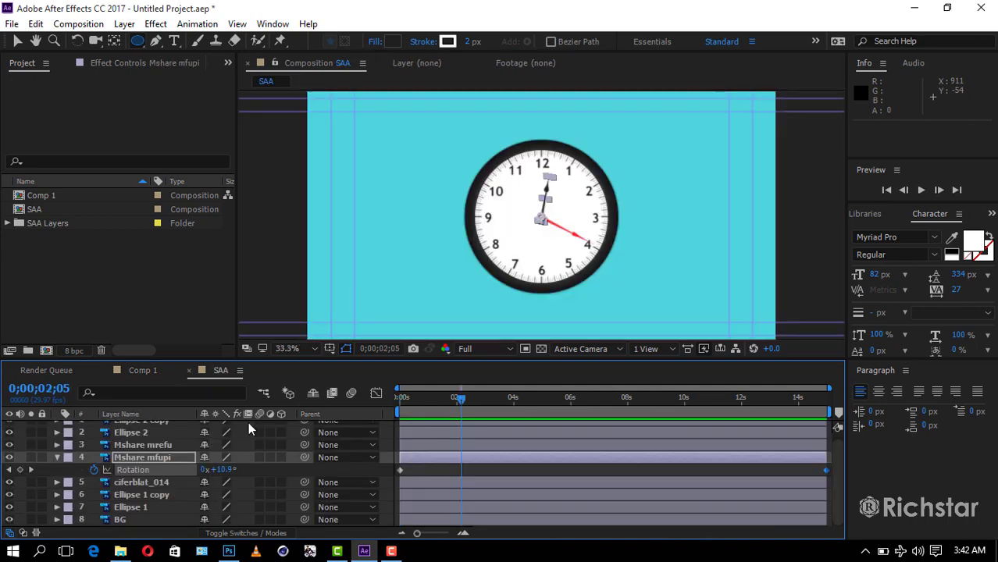
# Create a new black solid and move it directly above the BG layer
pyautogui.click(125, 24)
pyautogui.click(538, 207)
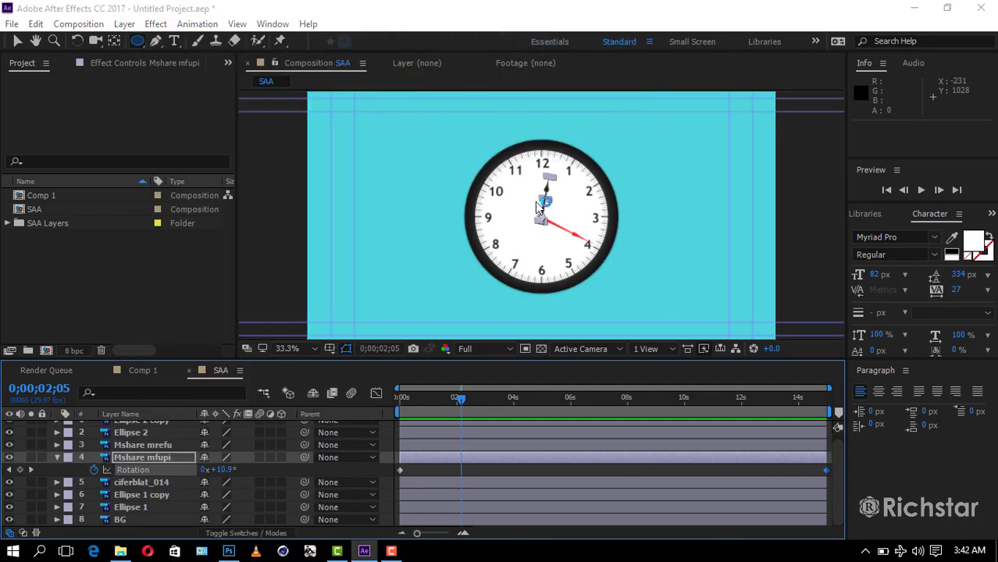
pyautogui.click(547, 408)
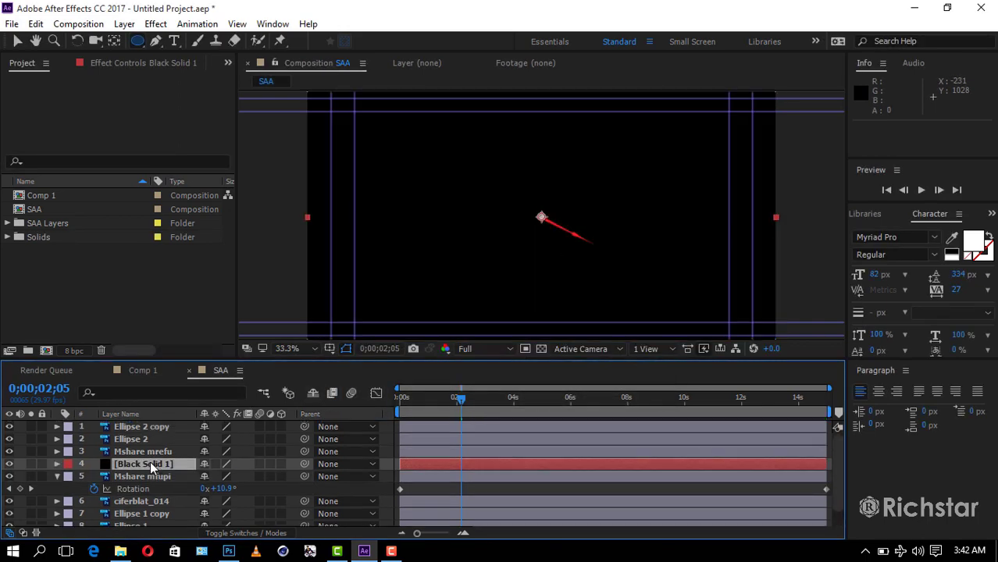
pyautogui.moveTo(149, 464)
pyautogui.mouseDown()
pyautogui.moveTo(162, 428)
pyautogui.moveTo(164, 520)
pyautogui.mouseUp()
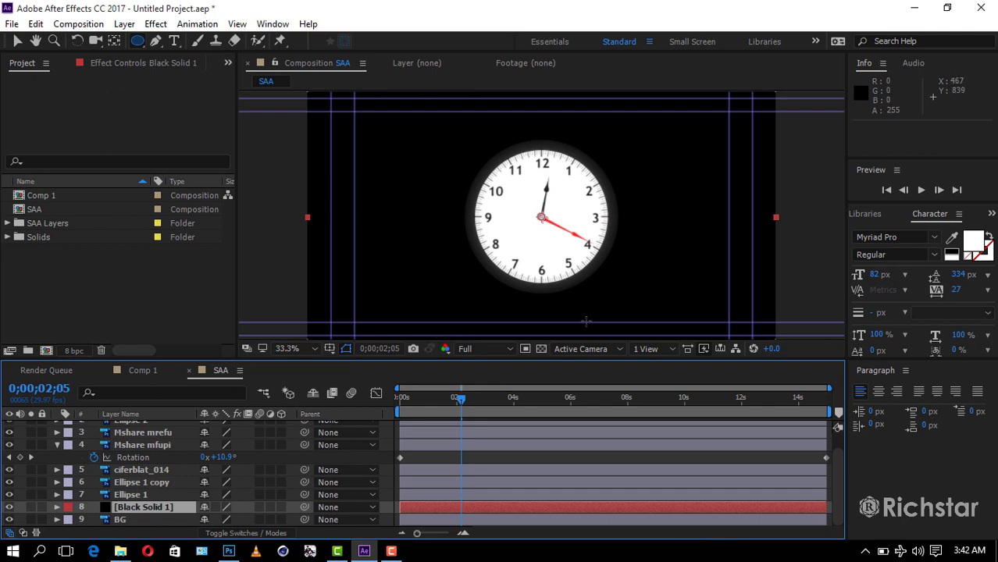
# Draw an ellipse mask on Black Solid 1 below the clock and shift it left
pyautogui.moveTo(423, 293)
pyautogui.mouseDown()
pyautogui.moveTo(668, 321)
pyautogui.moveTo(677, 306)
pyautogui.mouseUp()
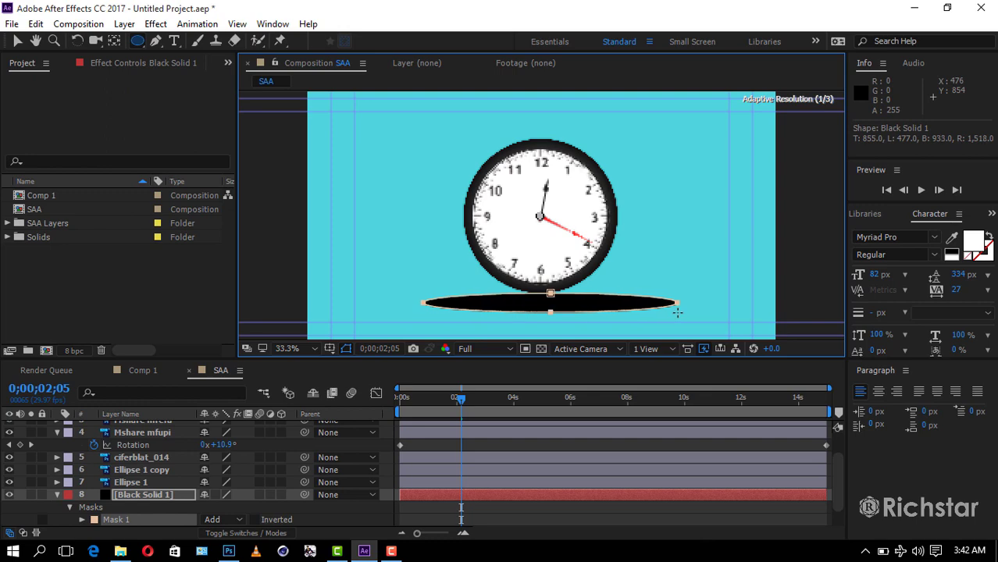
pyautogui.click(17, 42)
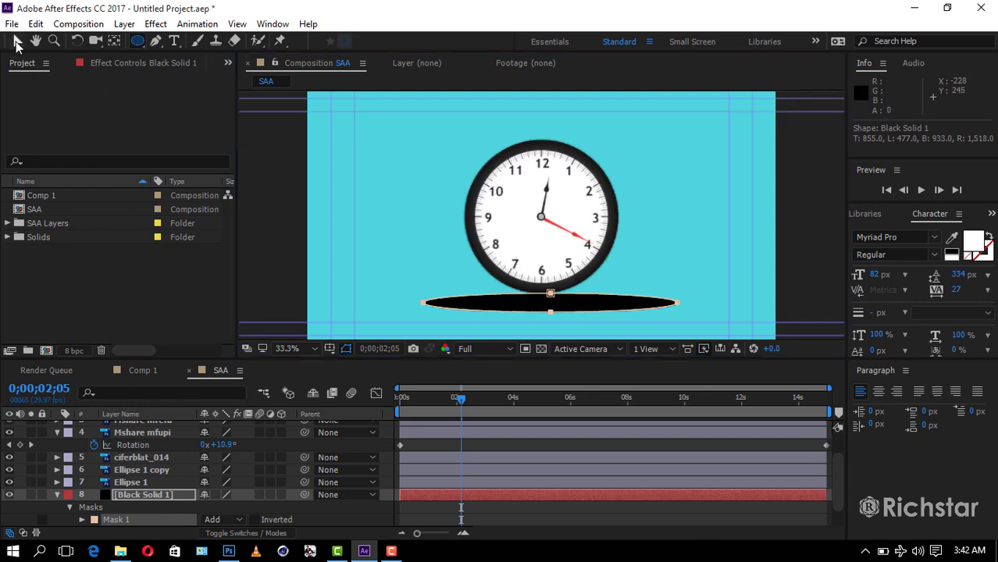
pyautogui.click(586, 306)
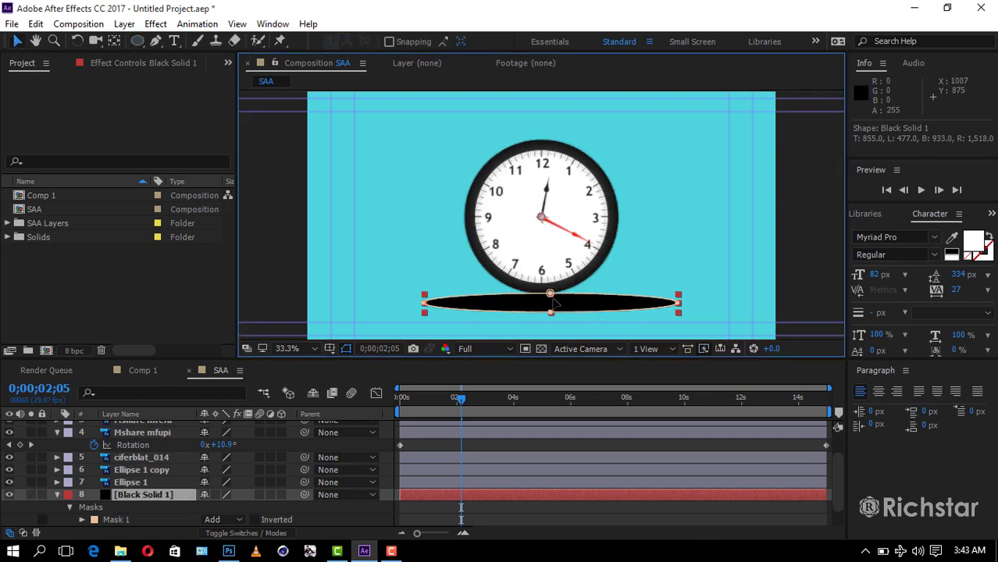
pyautogui.doubleClick(577, 309)
pyautogui.moveTo(576, 309); pyautogui.dragTo(564, 309)
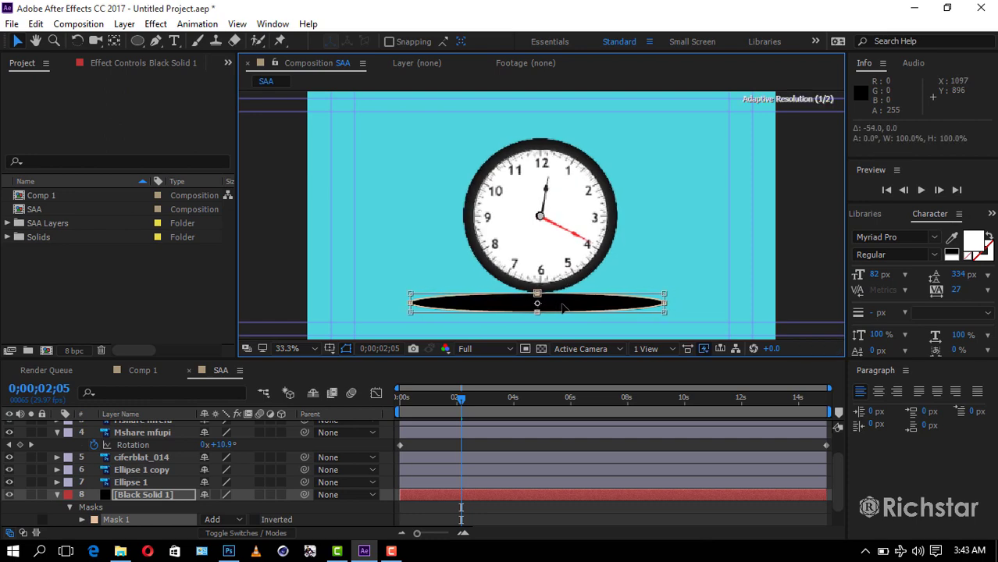
# Feather the mask edges and squash the ellipse into a thinner shadow
pyautogui.scroll(-2, 137, 511)
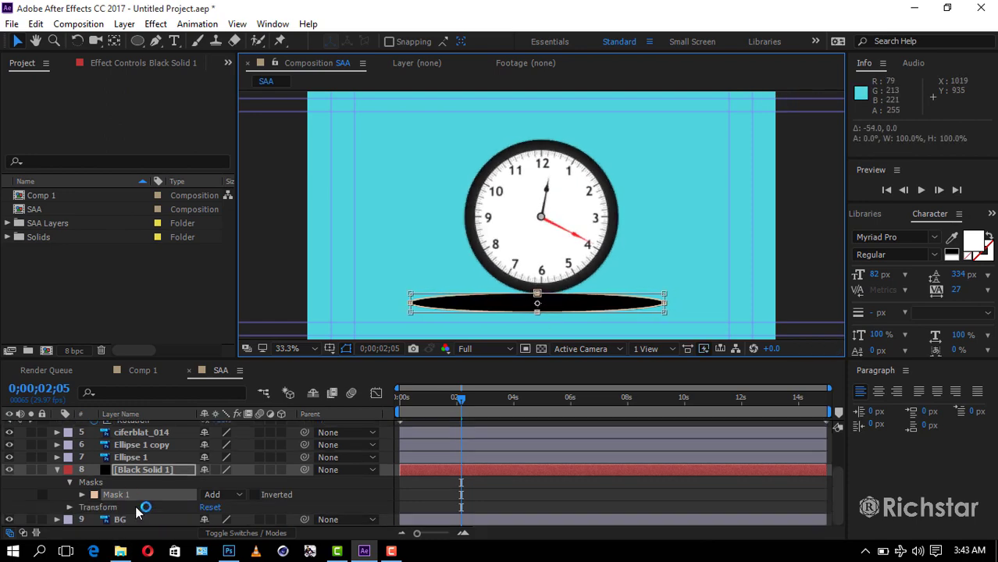
pyautogui.click(82, 495)
pyautogui.scroll(-2, 98, 506)
pyautogui.scroll(-2, 178, 499)
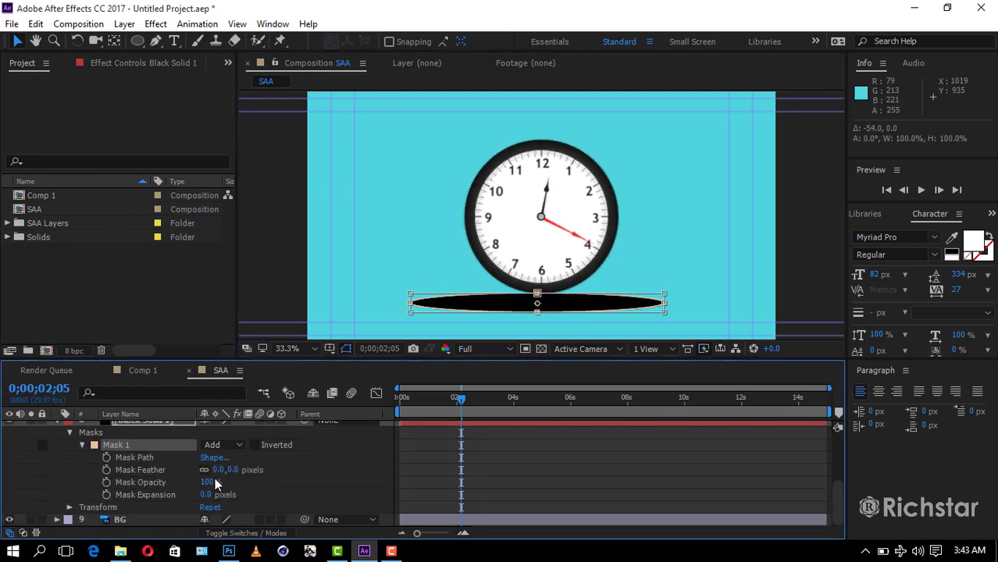
pyautogui.moveTo(221, 469); pyautogui.dragTo(282, 470)
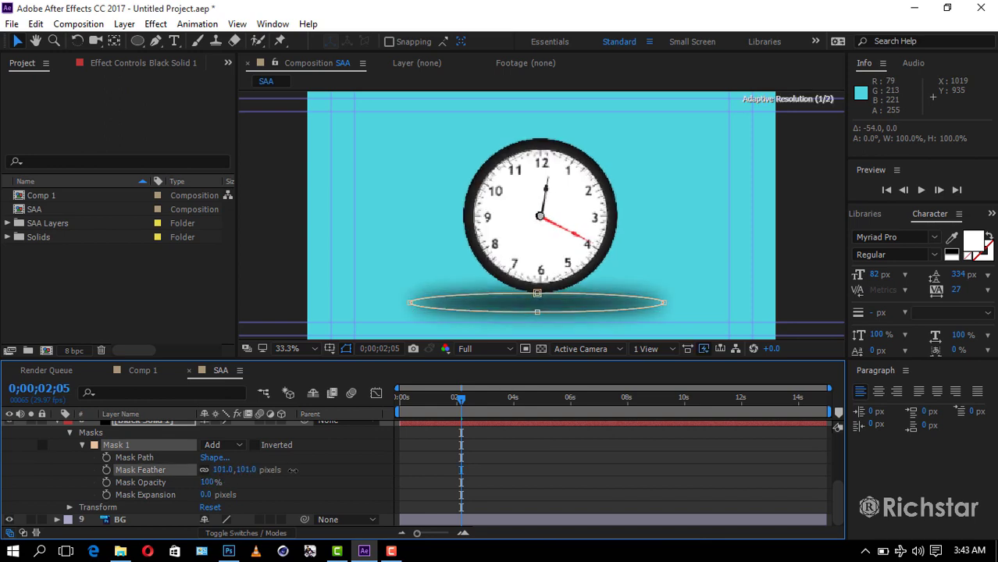
pyautogui.doubleClick(537, 295)
pyautogui.moveTo(539, 303); pyautogui.dragTo(539, 310)
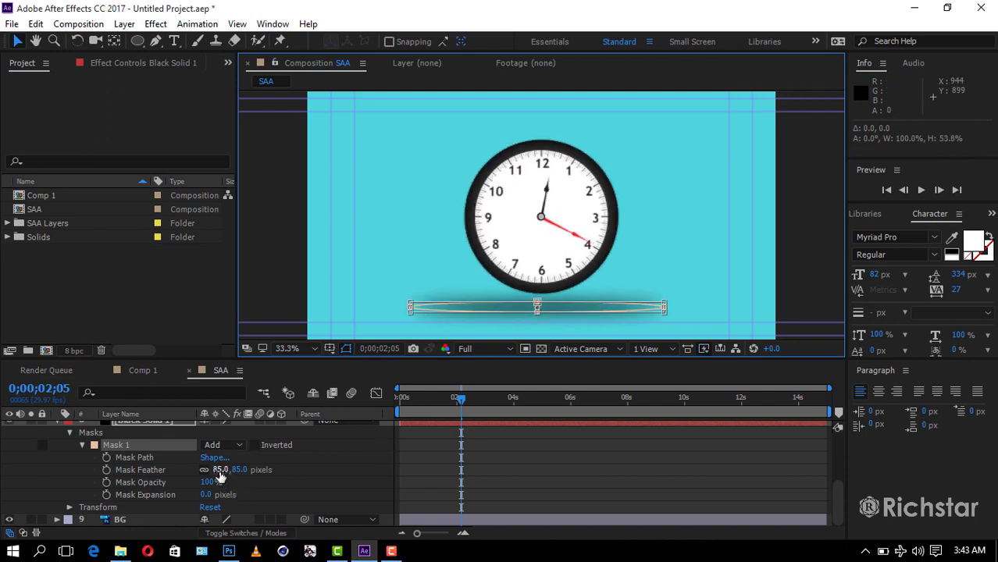
pyautogui.moveTo(221, 469)
pyautogui.mouseDown()
pyautogui.moveTo(196, 479)
pyautogui.moveTo(292, 475)
pyautogui.mouseUp()
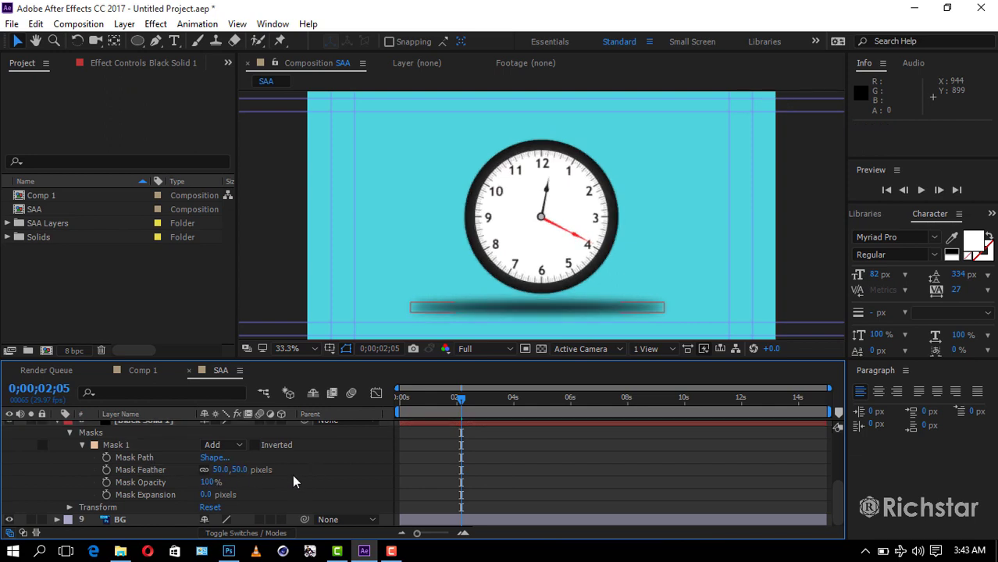
pyautogui.scroll(3, 292, 475)
pyautogui.click(131, 495)
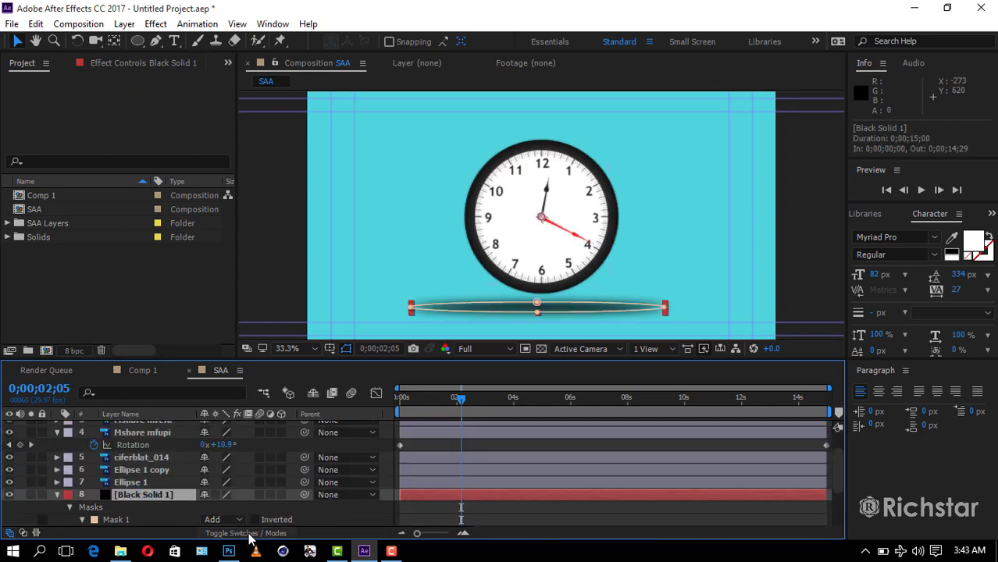
# Set Black Solid 1 to Multiply blending and lower its opacity
pyautogui.click(249, 532)
pyautogui.click(238, 498)
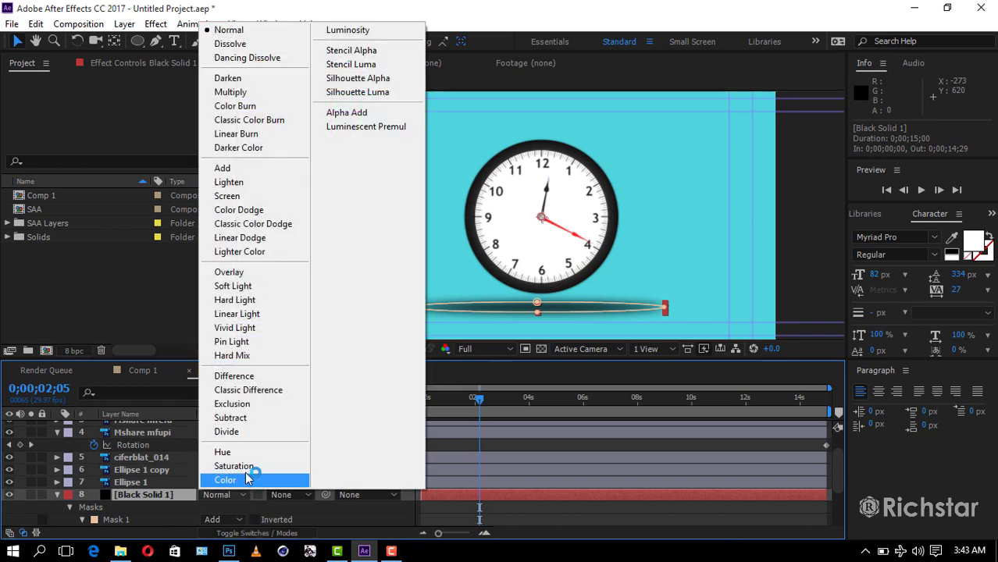
pyautogui.click(244, 93)
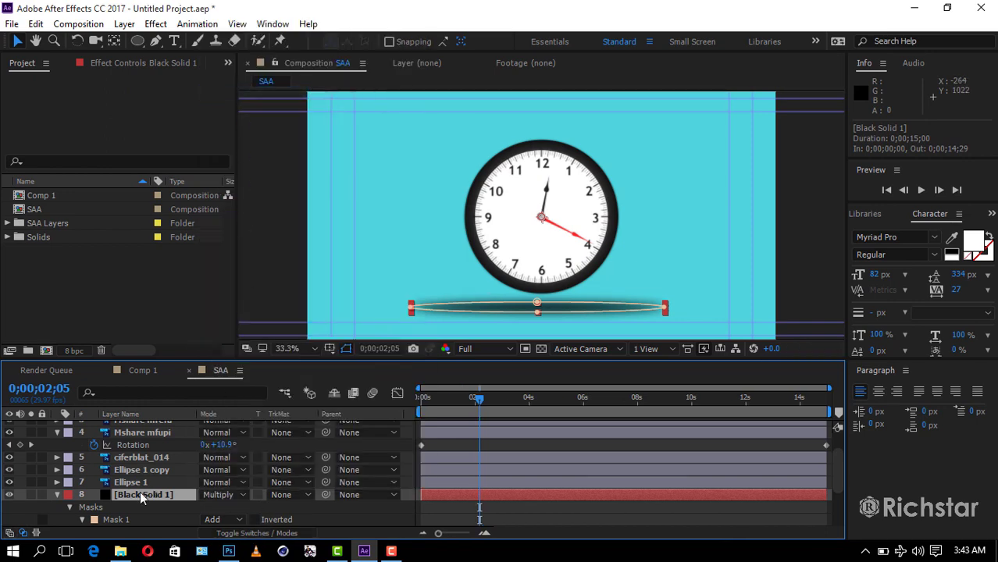
pyautogui.press('t')
pyautogui.moveTo(209, 508); pyautogui.dragTo(172, 508)
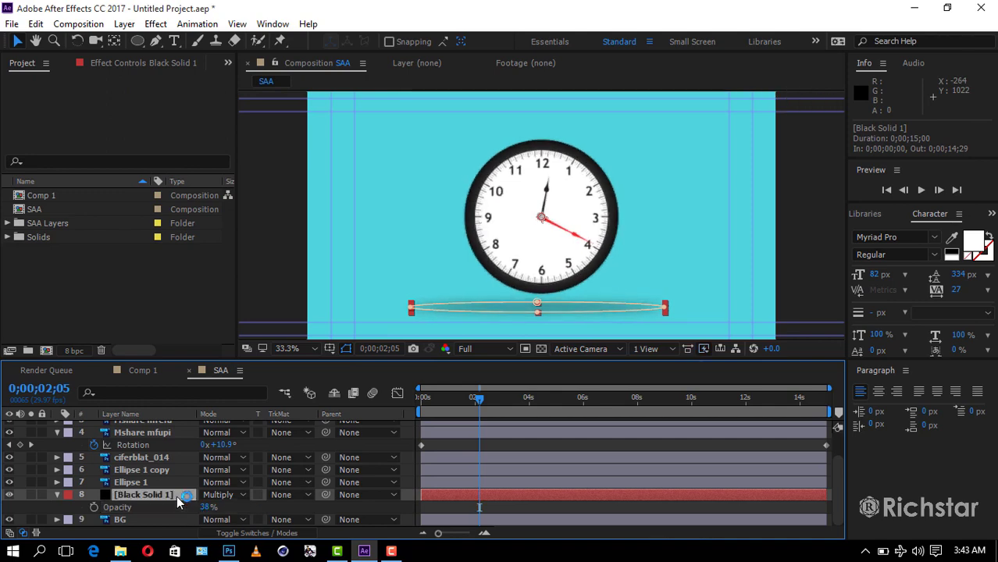
# Set Mask 1's feather on the shadow solid to 22 pixels
pyautogui.press('m')
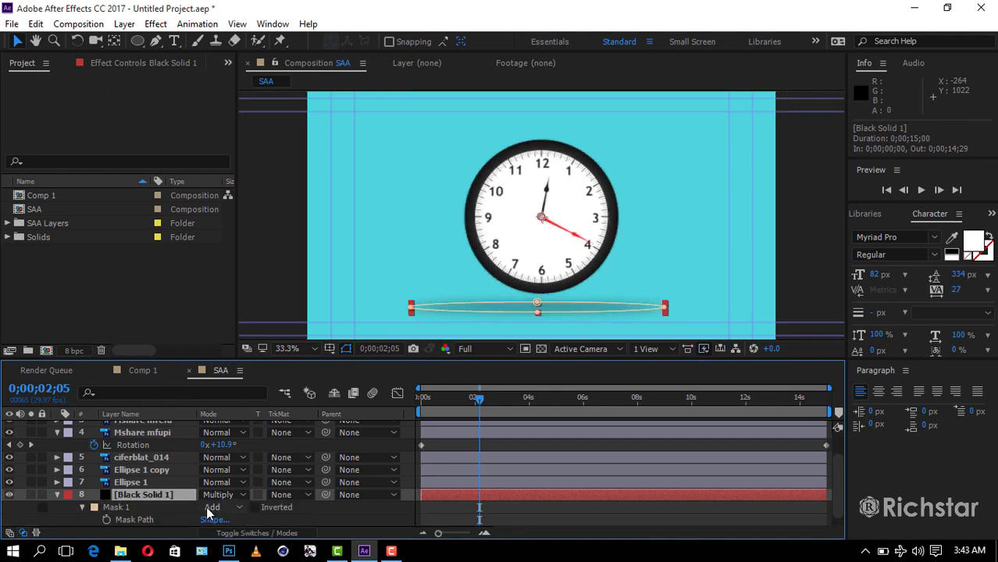
pyautogui.scroll(-1, 208, 519)
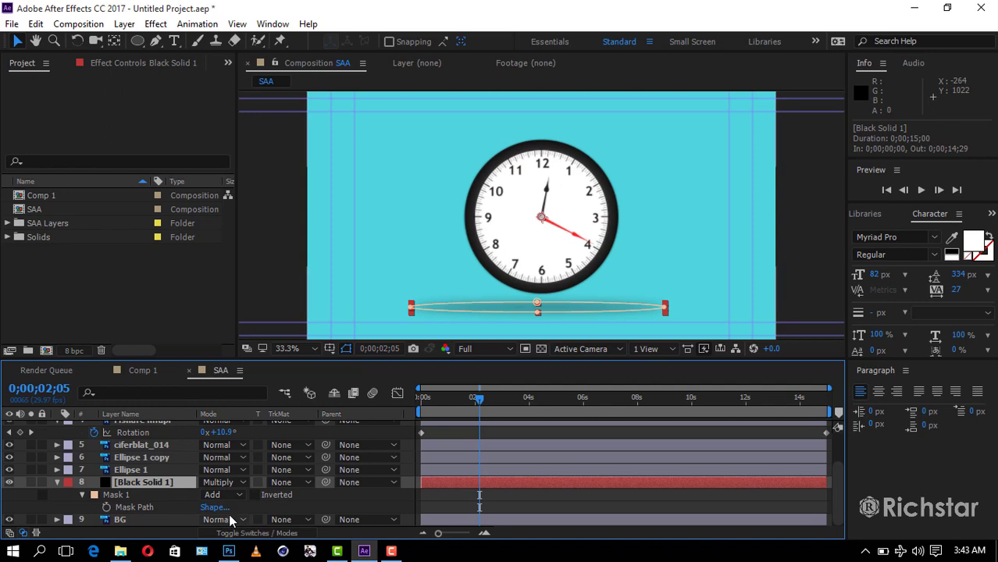
pyautogui.click(82, 496)
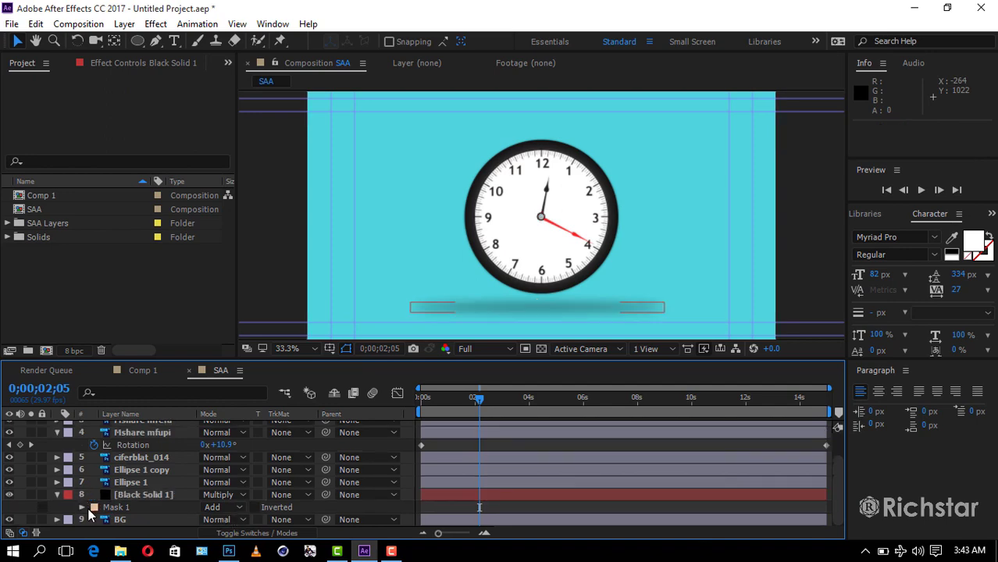
pyautogui.click(82, 508)
pyautogui.moveTo(220, 494); pyautogui.dragTo(234, 495)
pyautogui.click(220, 494)
pyautogui.write('33')
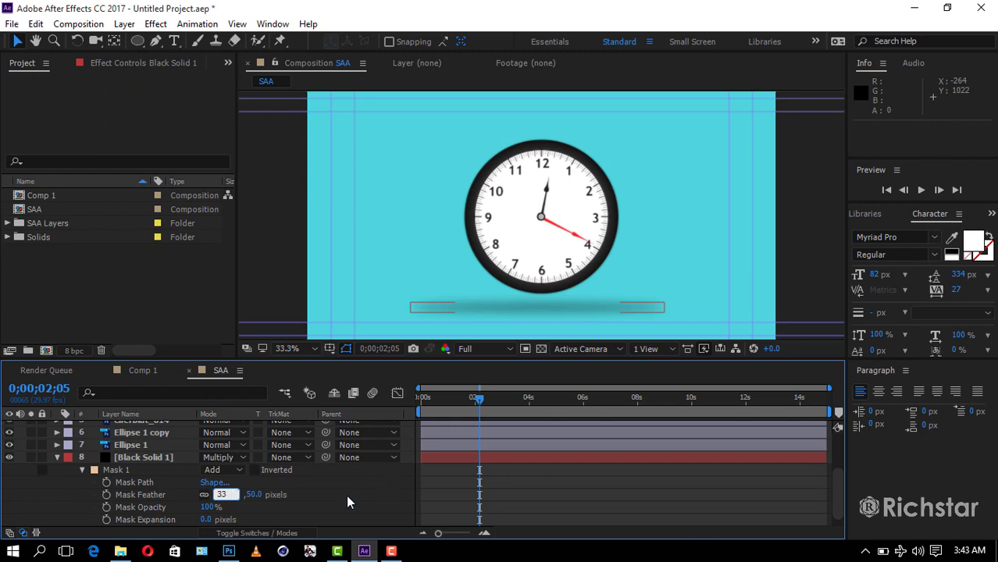
pyautogui.press('Return')
pyautogui.scroll(-1, 293, 490)
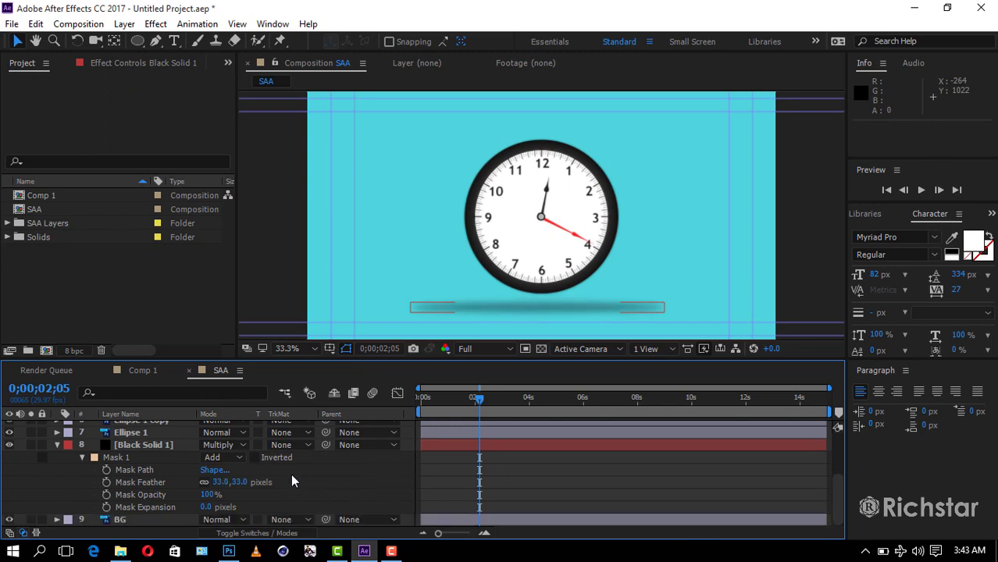
pyautogui.click(224, 483)
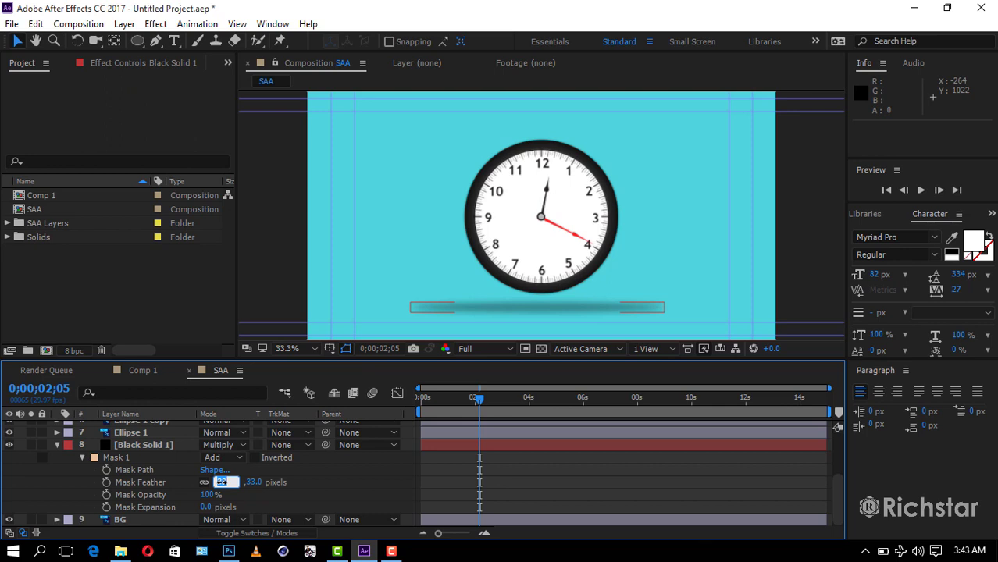
pyautogui.write('22')
pyautogui.press('Return')
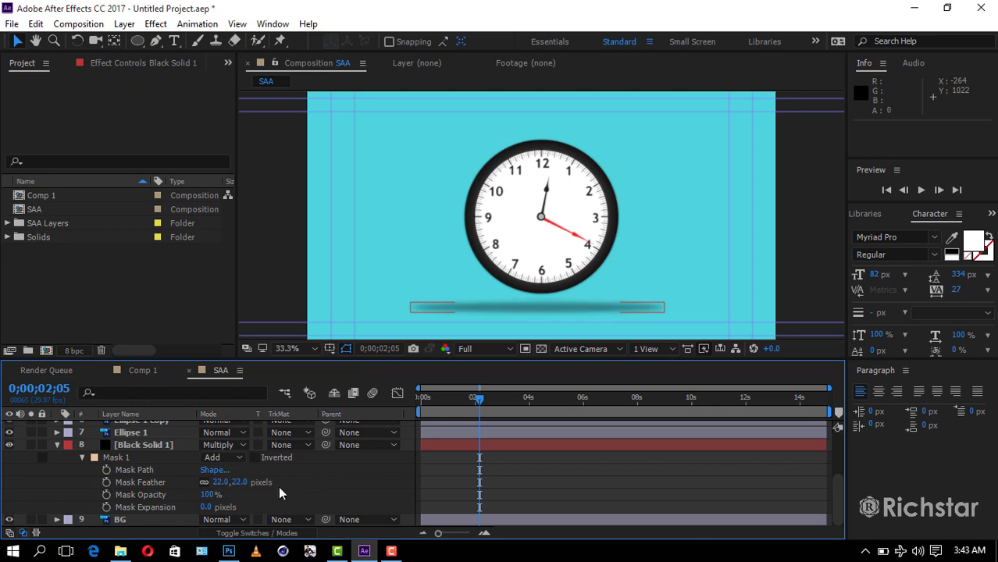
# Set the shadow solid's opacity to 22% and collapse its properties
pyautogui.click(154, 446)
pyautogui.press('t')
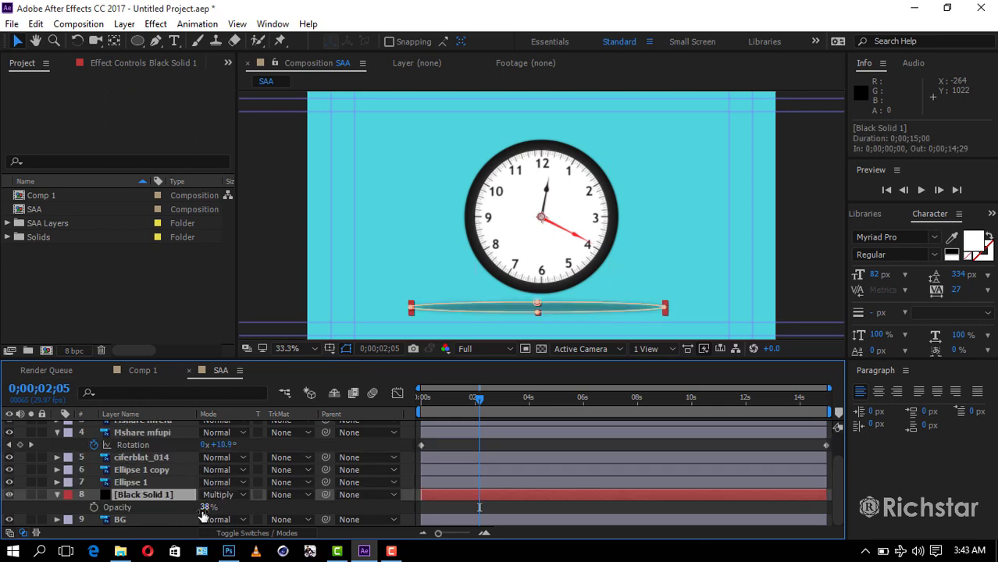
pyautogui.click(205, 507)
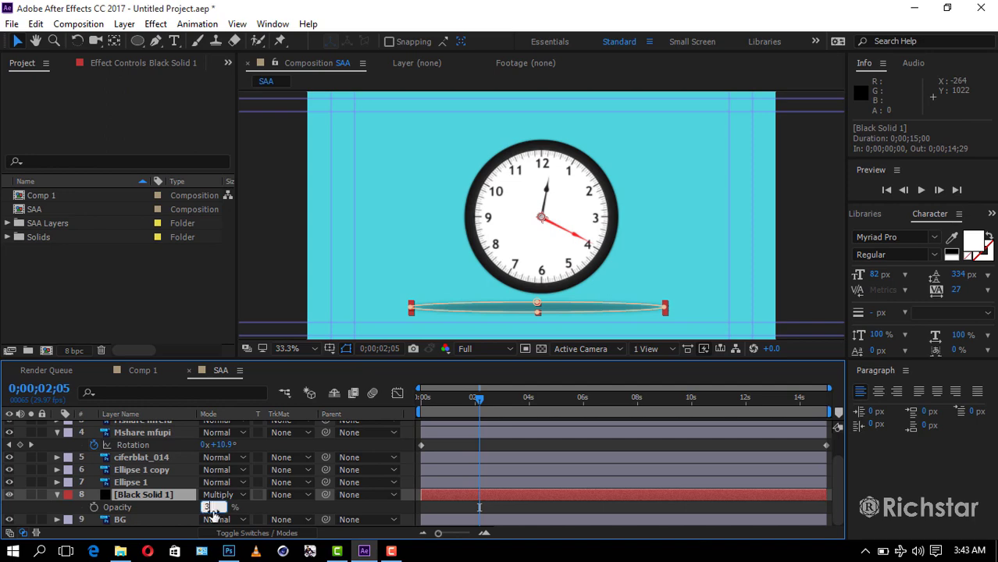
pyautogui.write('33')
pyautogui.click(260, 507)
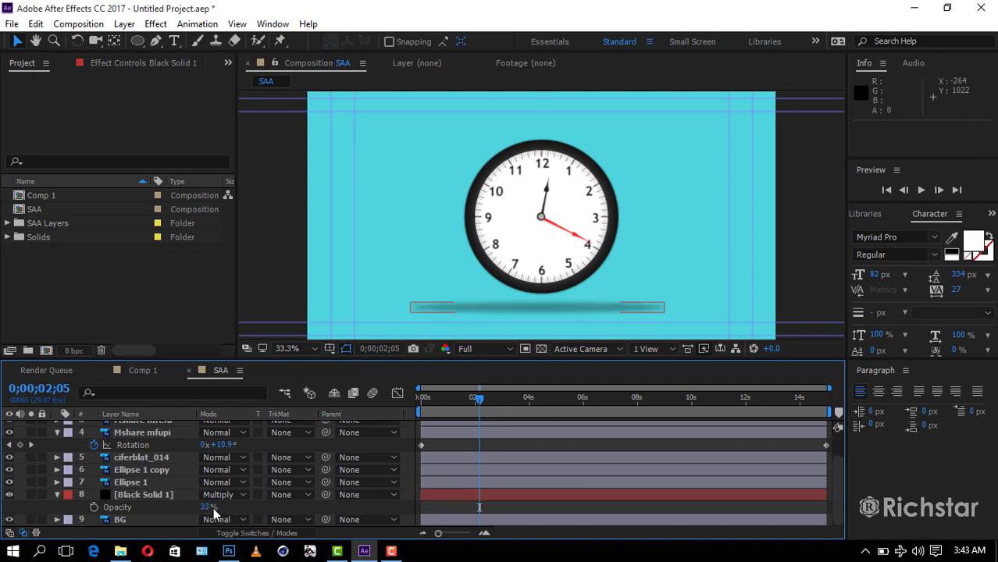
pyautogui.click(207, 508)
pyautogui.write('22')
pyautogui.press('Return')
pyautogui.click(57, 495)
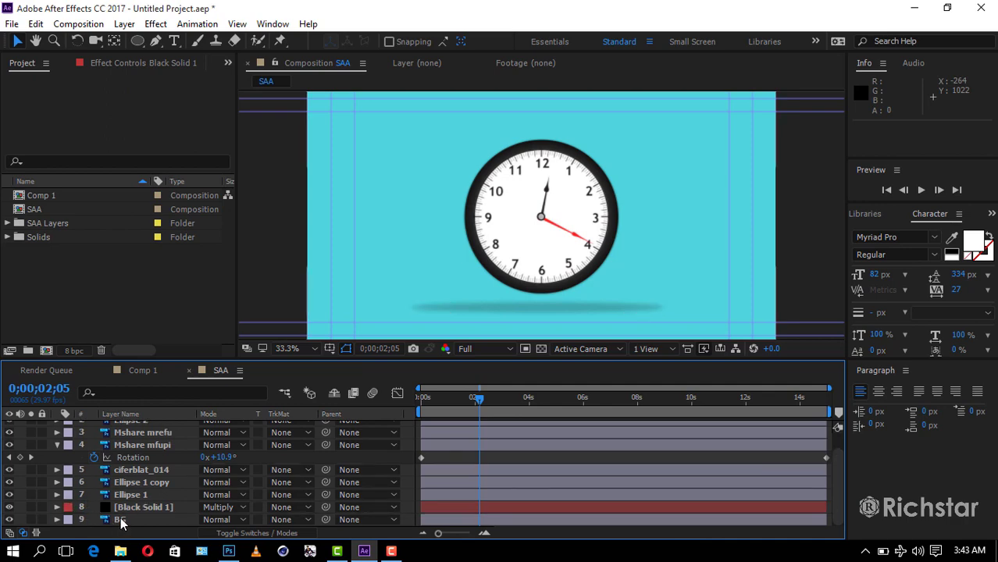
# Apply a Fill effect to the BG layer
pyautogui.click(121, 520)
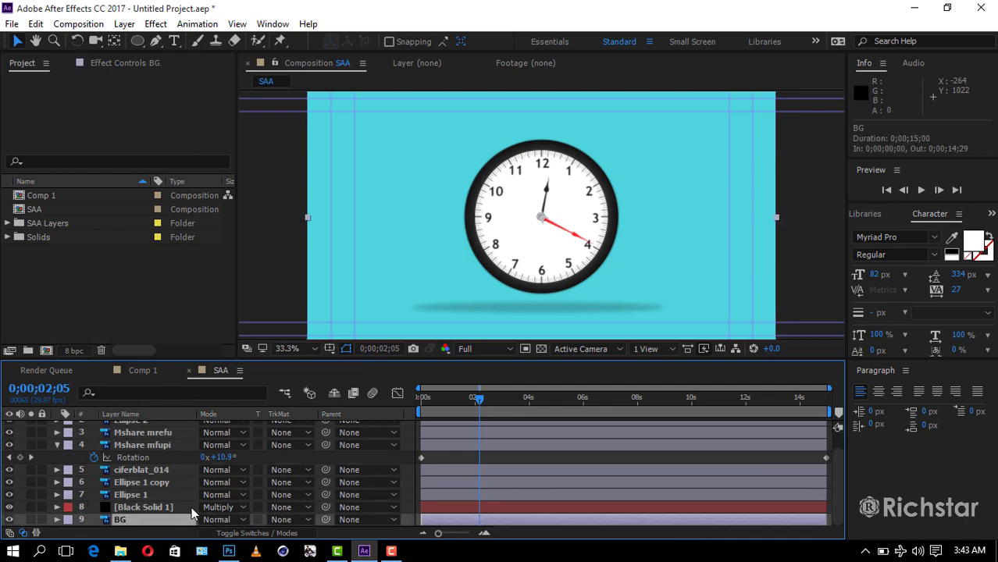
pyautogui.click(156, 24)
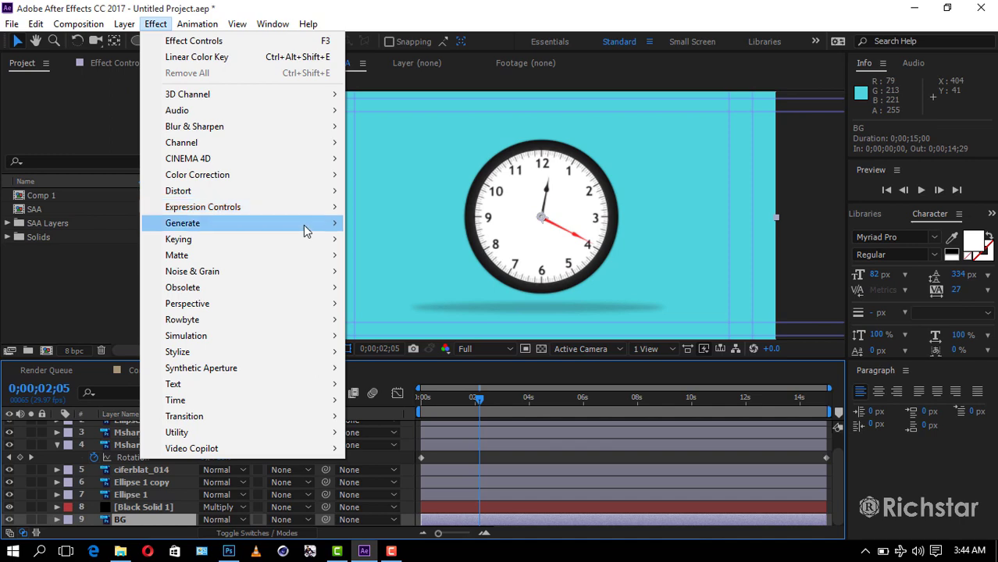
pyautogui.moveTo(183, 224)
pyautogui.click(377, 388)
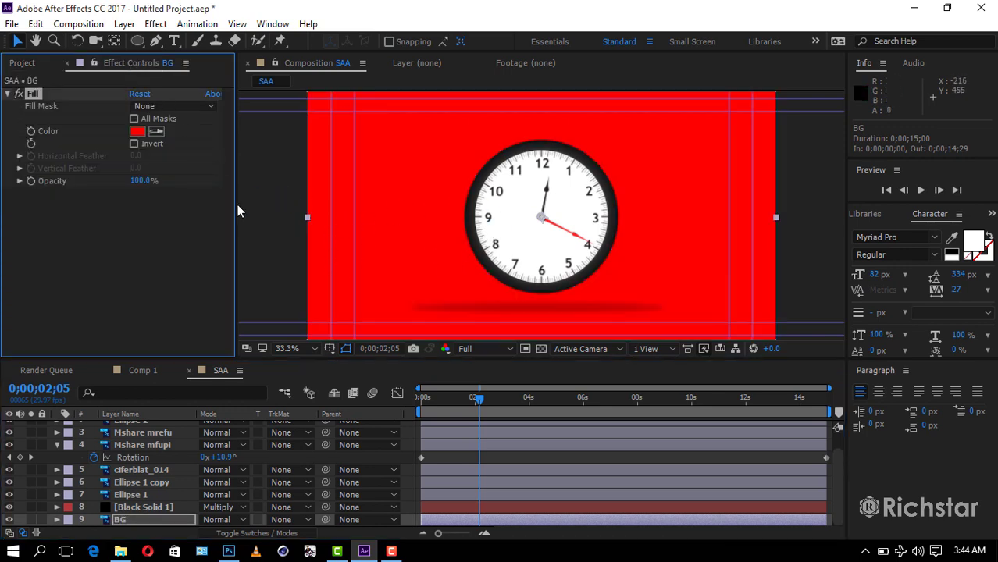
# Set the Fill colour to orange FFAE00
pyautogui.click(144, 132)
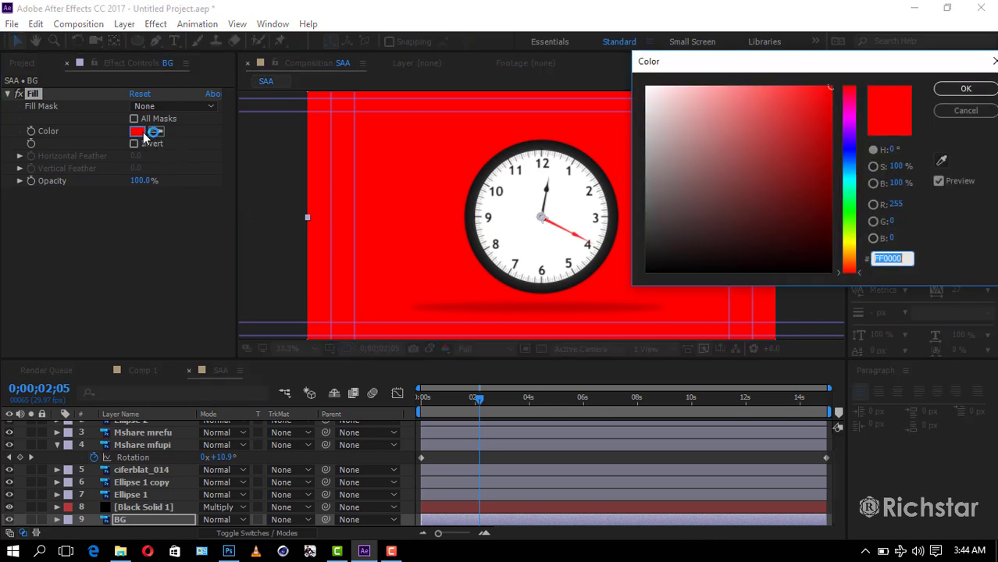
pyautogui.click(848, 161)
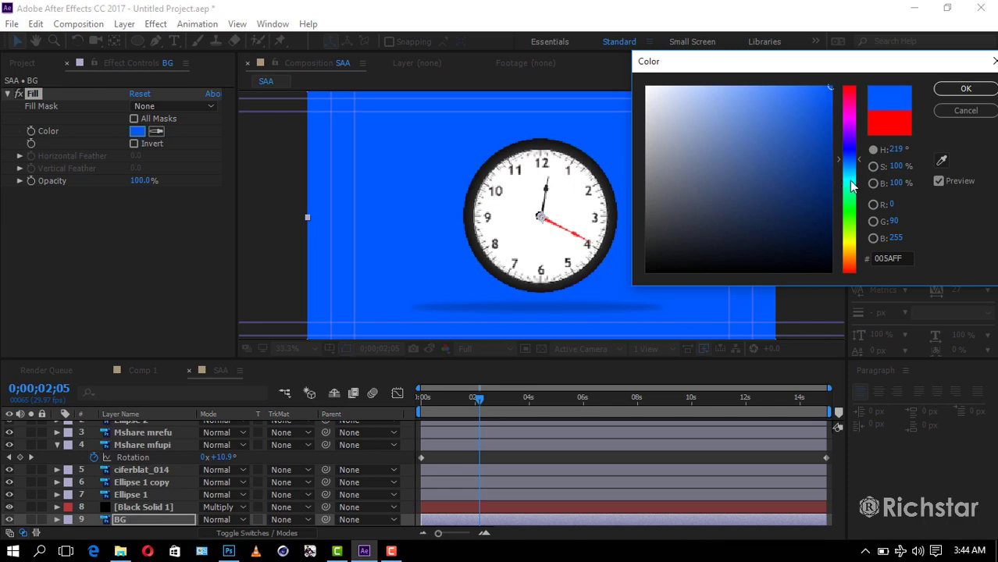
pyautogui.click(853, 215)
pyautogui.moveTo(853, 242); pyautogui.dragTo(851, 257)
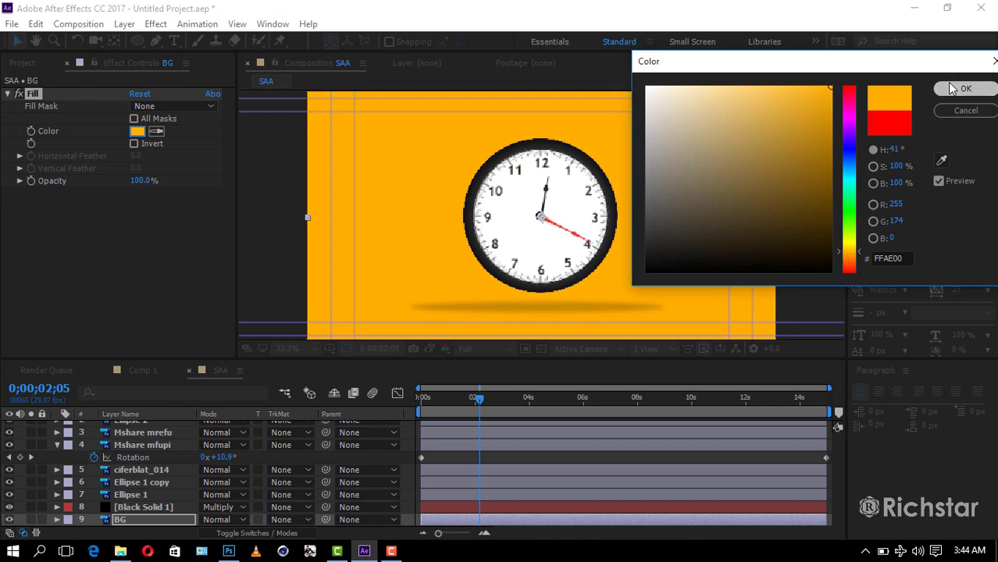
pyautogui.click(966, 88)
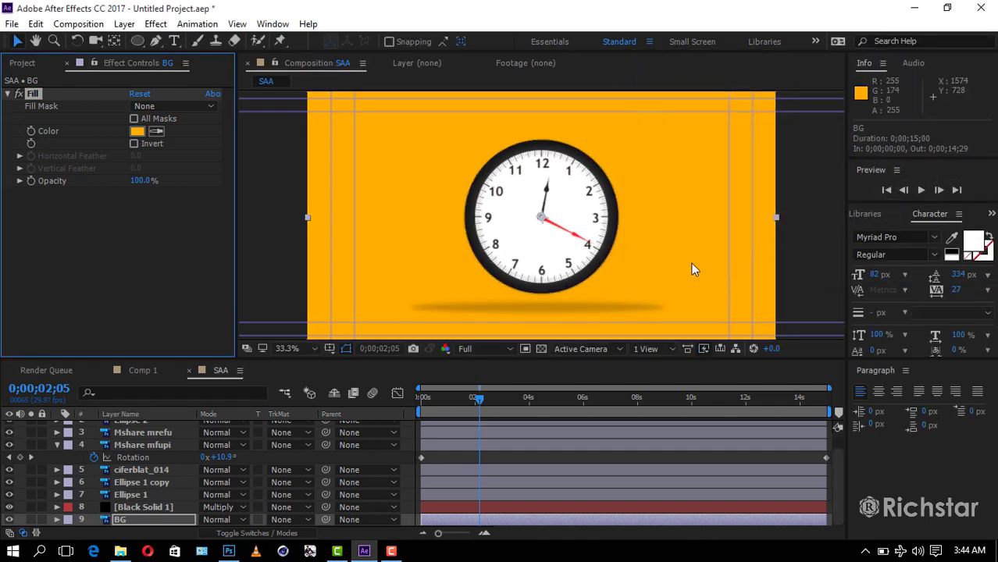